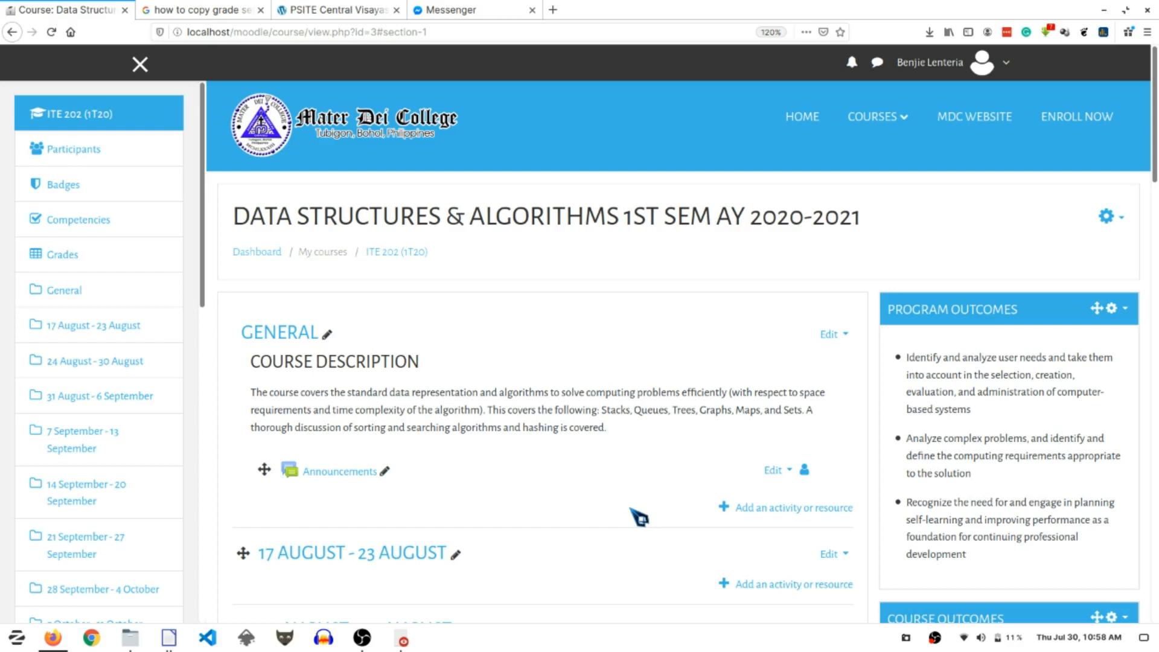
- Review the course page's weekly sections and the weekly lesson table in the Instructional Guide document
{"action": "scroll", "coordinate": [639, 518], "scroll_direction": "down", "scroll_amount": 3}
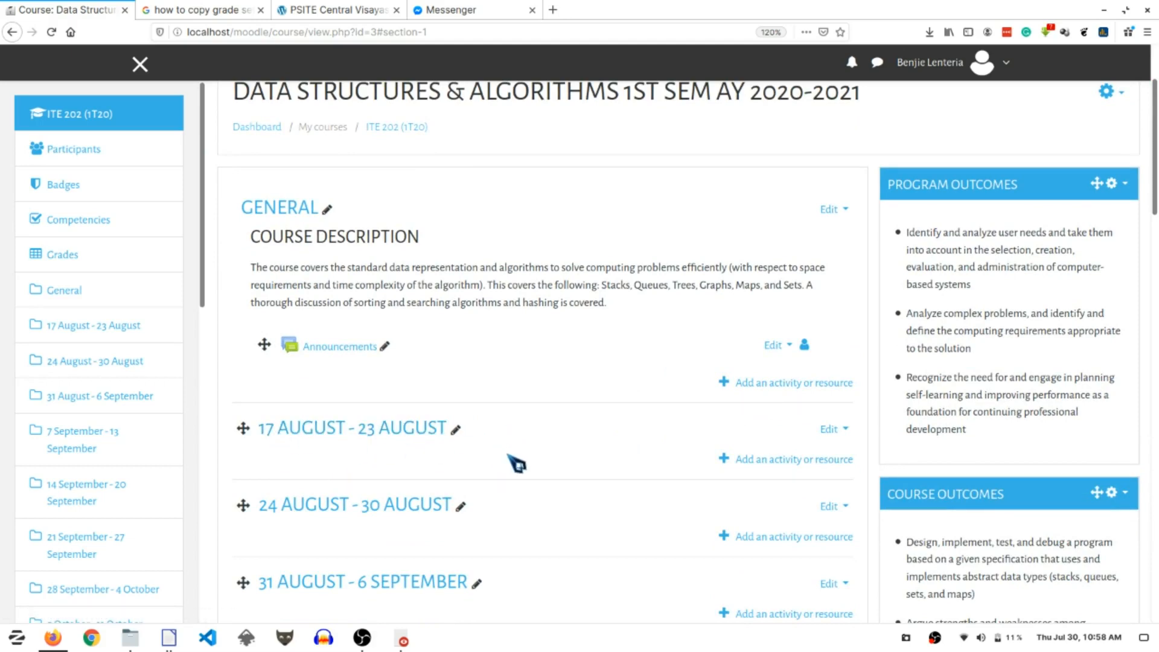
{"action": "scroll", "coordinate": [518, 466], "scroll_direction": "up", "scroll_amount": 3}
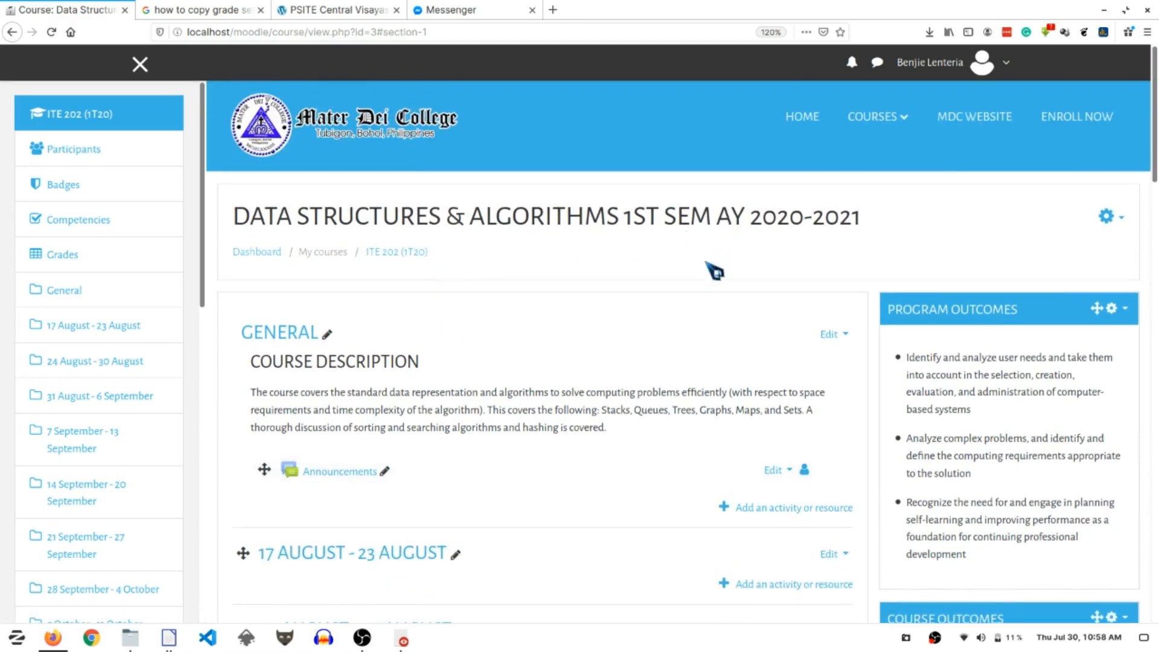
{"action": "scroll", "coordinate": [719, 264], "scroll_direction": "down", "scroll_amount": 3}
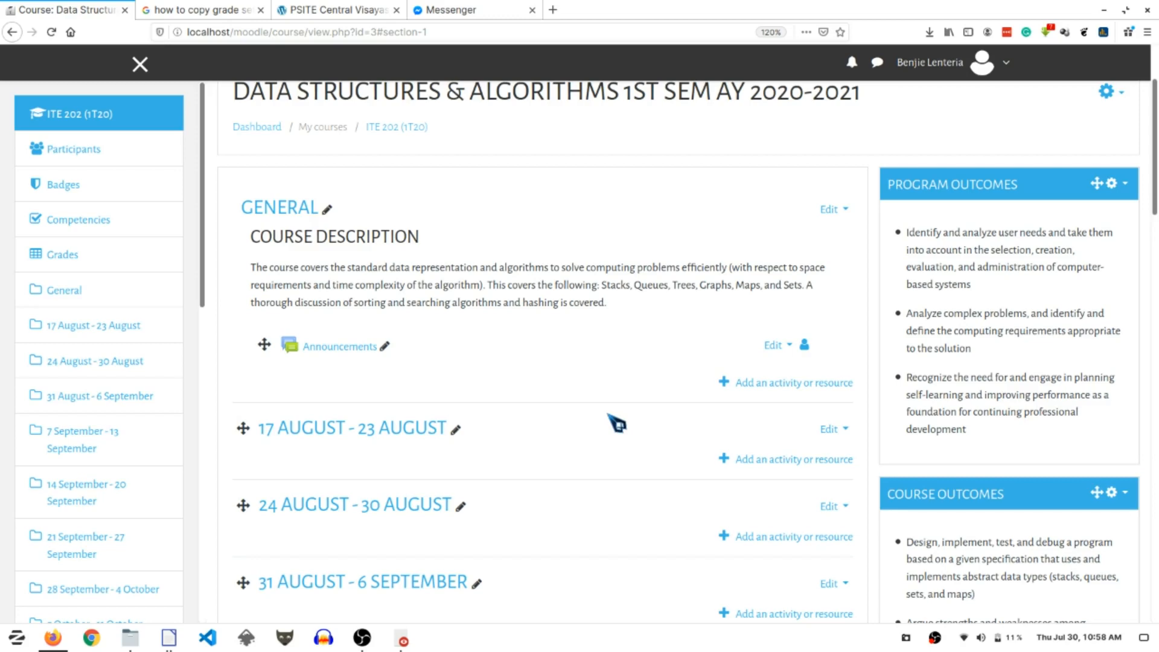
{"action": "key", "text": "super"}
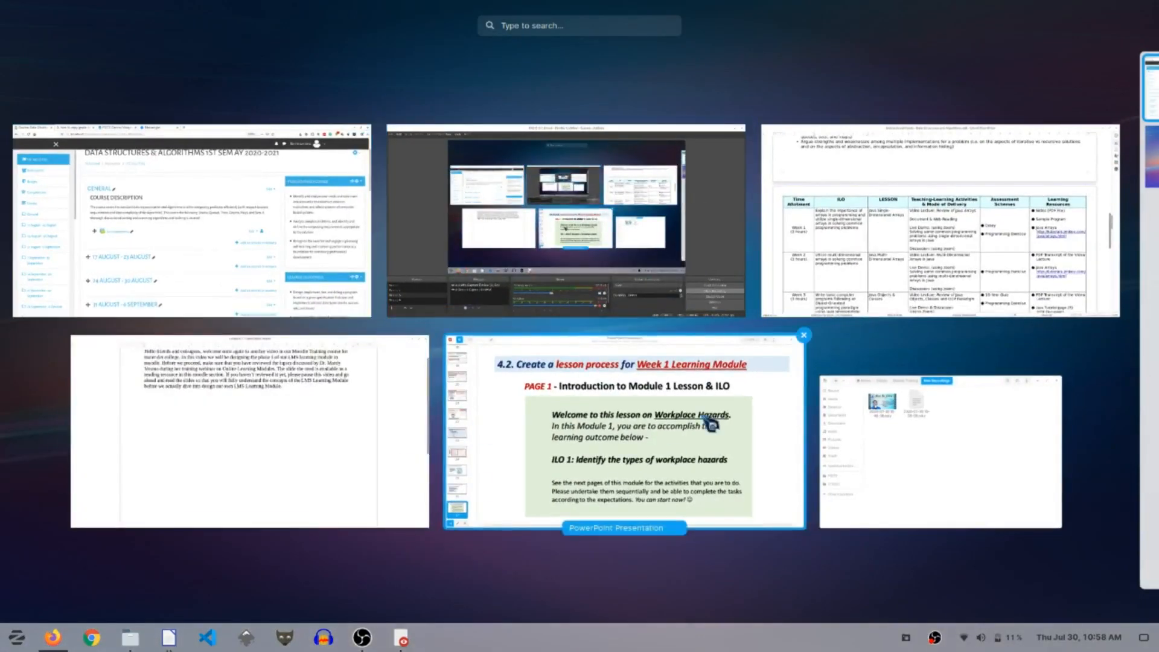
{"action": "left_click", "coordinate": [898, 228]}
{"action": "left_click", "coordinate": [244, 363]}
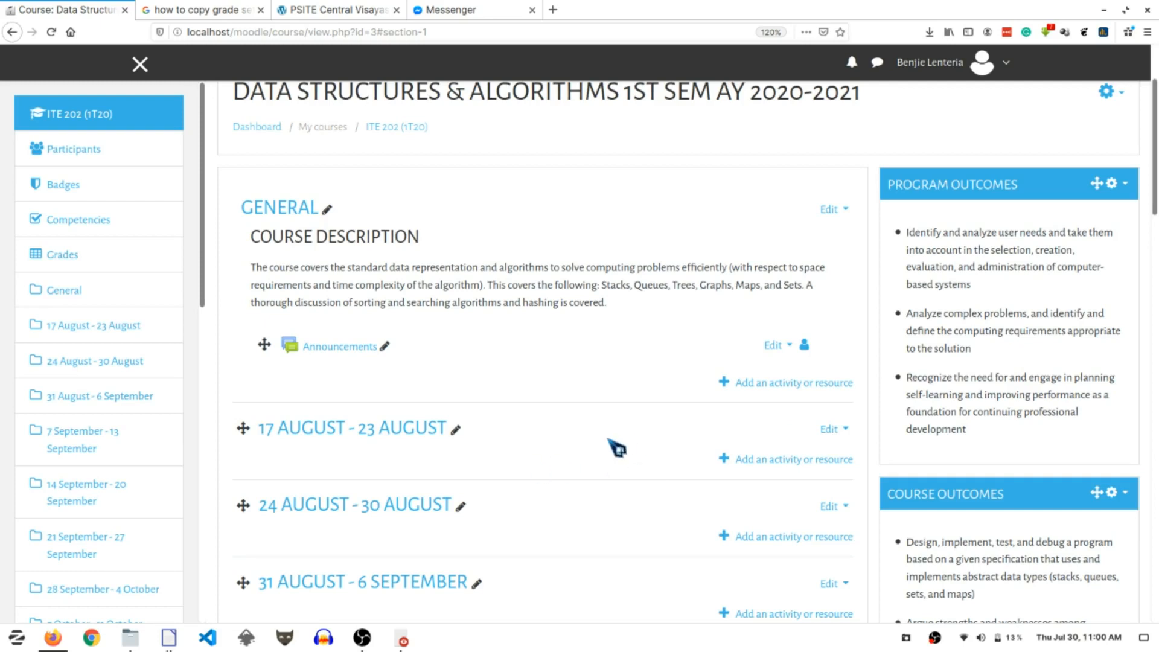
- Open the 17 August - 23 August week for editing and begin its summary with "Welcome to our lesson in"
{"action": "left_click", "coordinate": [836, 430]}
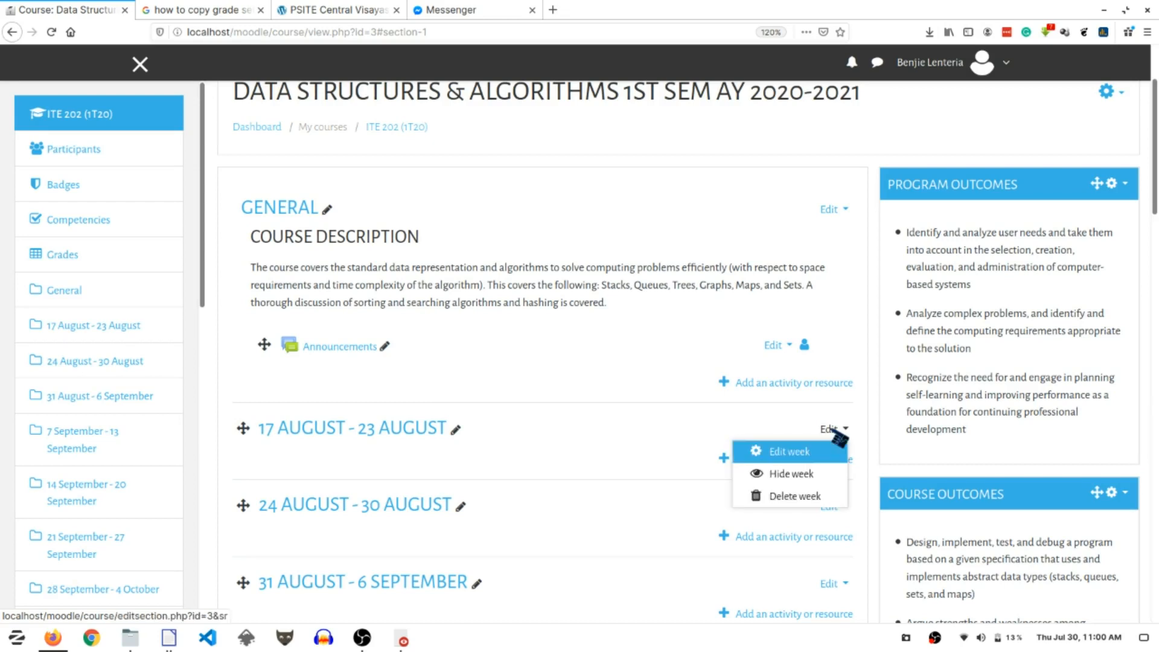
{"action": "left_click", "coordinate": [796, 460]}
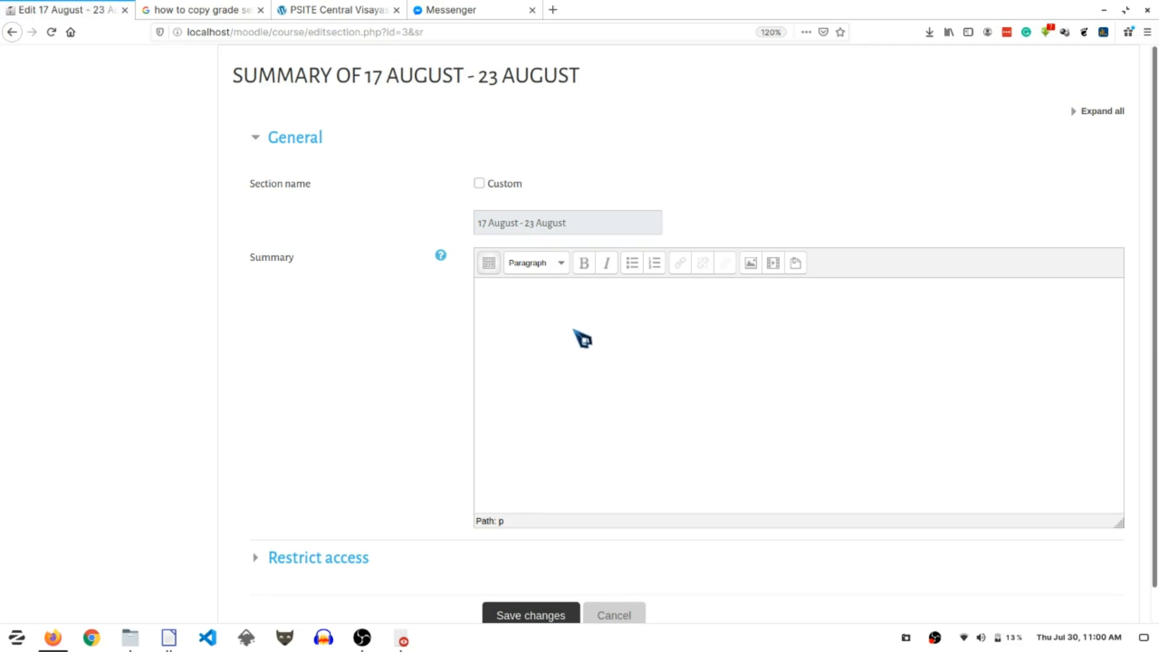
{"action": "left_click", "coordinate": [545, 314]}
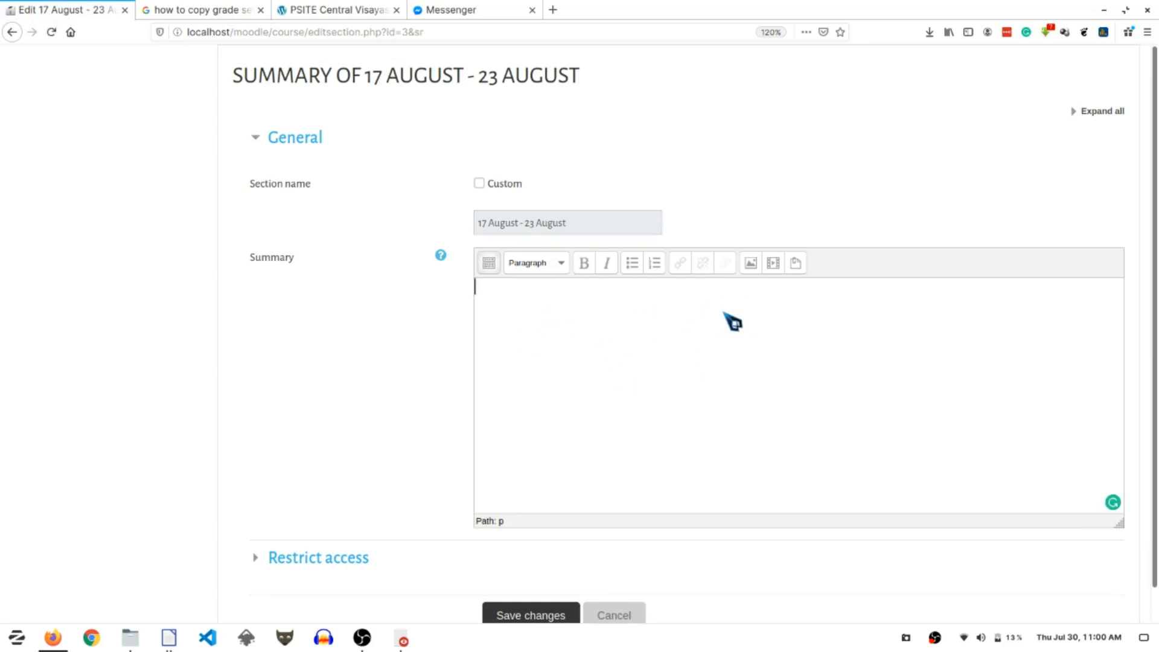
{"action": "type", "text": "Welcome to our less"}
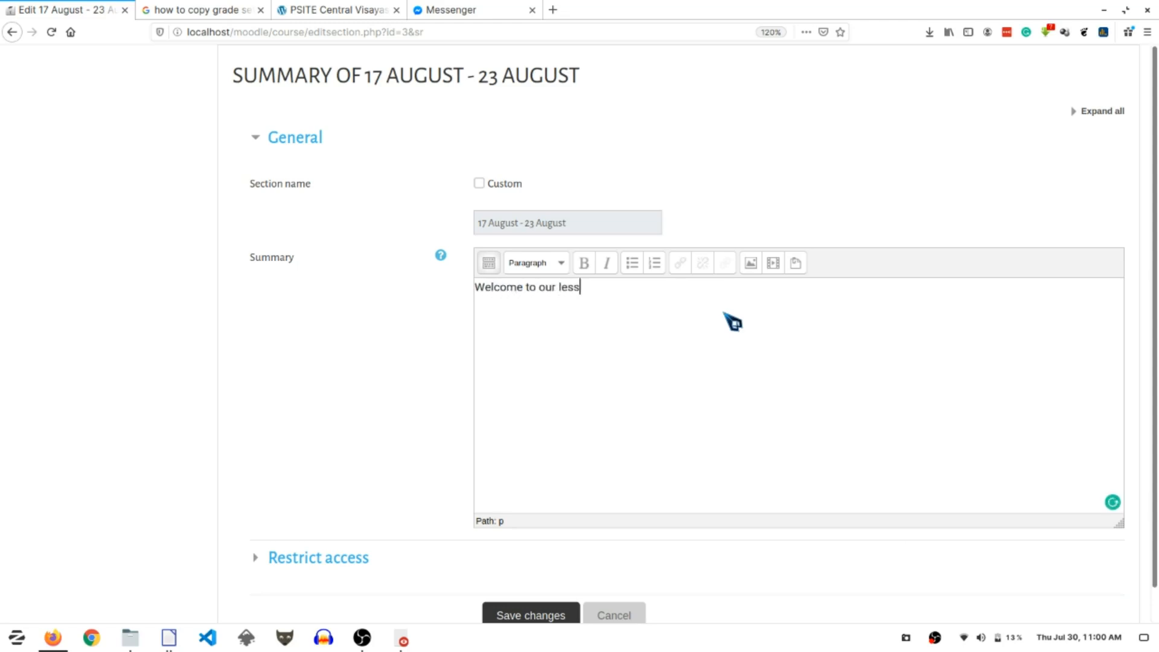
{"action": "type", "text": "on in"}
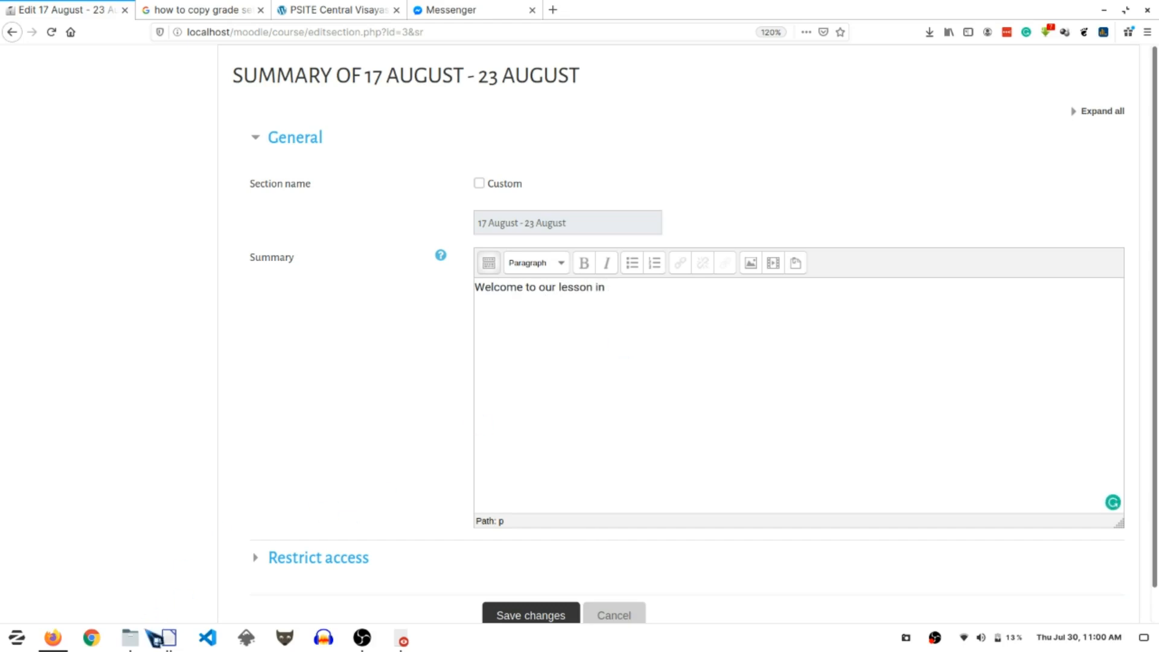
- Copy the Week 1 lesson title from the Instructional Guide in LibreOffice Writer and add it inline to the Moodle week summary
{"action": "mouse_move", "coordinate": [169, 636]}
{"action": "left_click", "coordinate": [165, 583]}
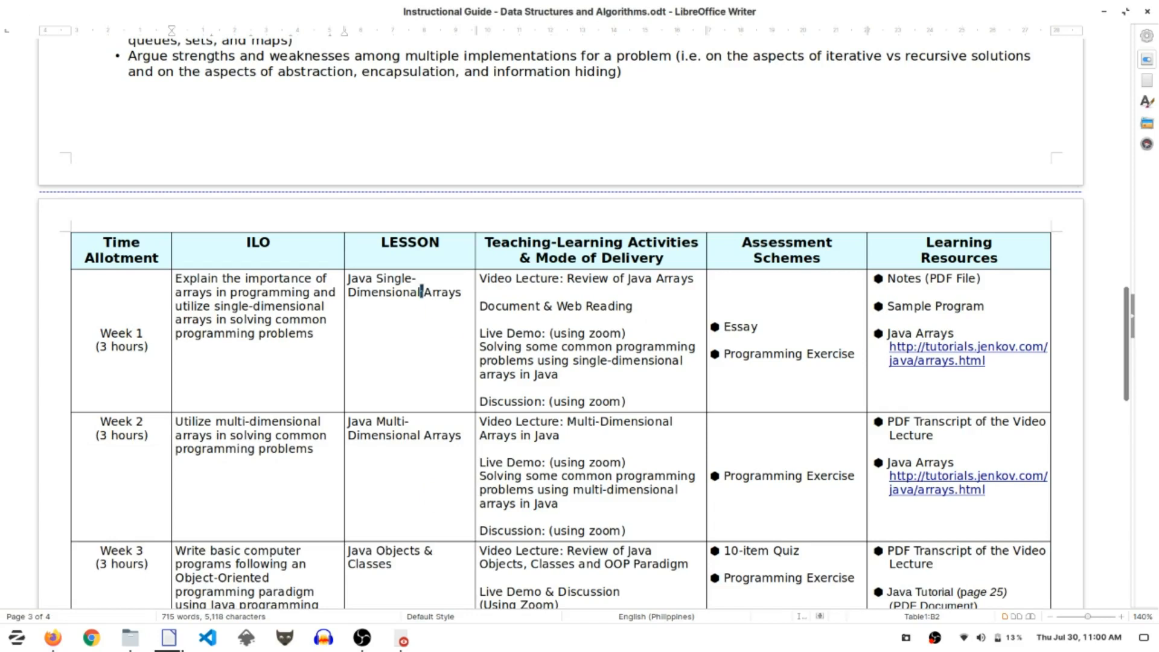
{"action": "mouse_move", "coordinate": [364, 275]}
{"action": "left_mouse_down"}
{"action": "mouse_move", "coordinate": [342, 282]}
{"action": "mouse_move", "coordinate": [358, 292]}
{"action": "left_mouse_up"}
{"action": "left_click_drag", "start_coordinate": [459, 293], "coordinate": [352, 276]}
{"action": "key", "text": "ctrl+c"}
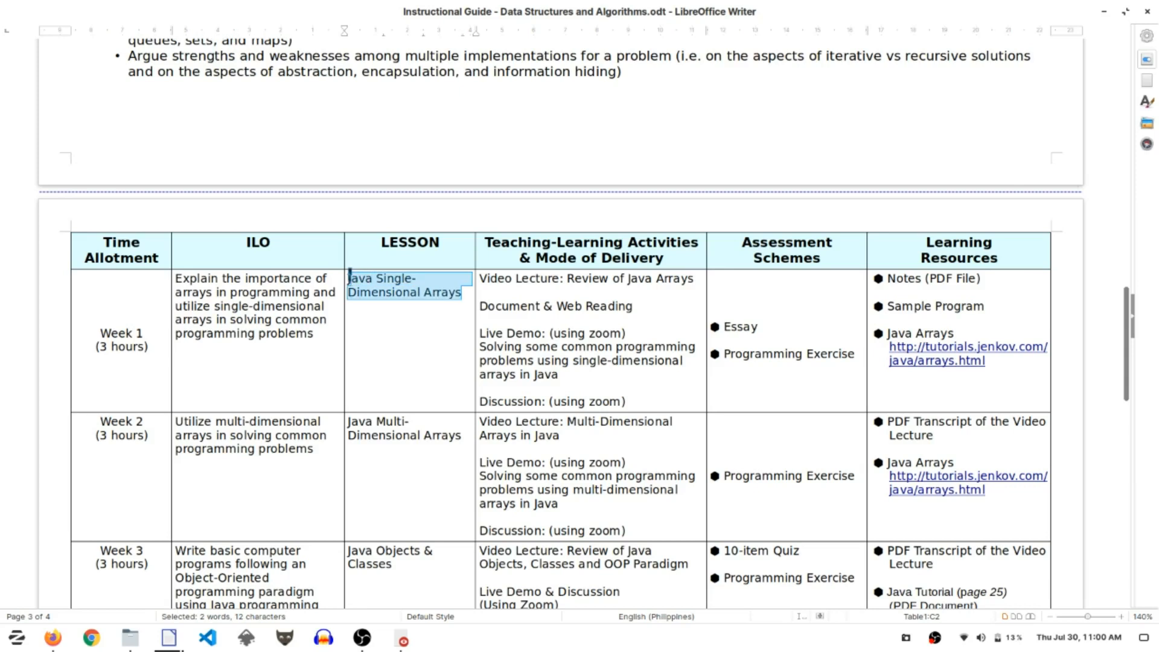
{"action": "key", "text": "alt+Tab"}
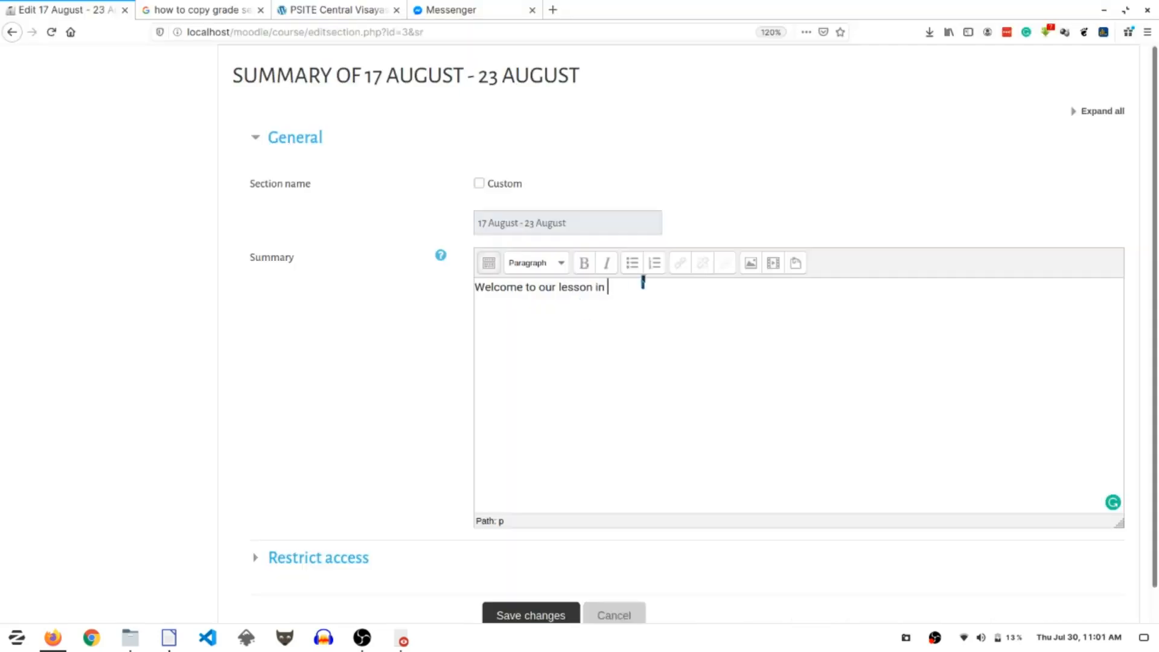
{"action": "key", "text": "ctrl+v"}
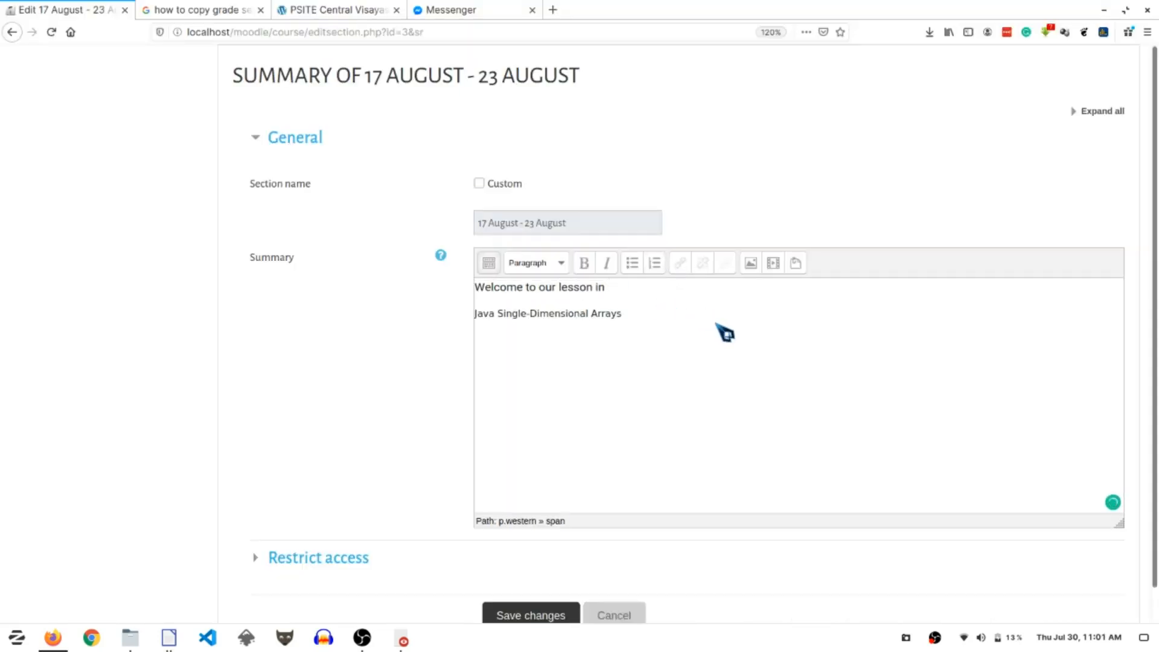
{"action": "key", "text": "ctrl+z"}
{"action": "key", "text": "ctrl+v"}
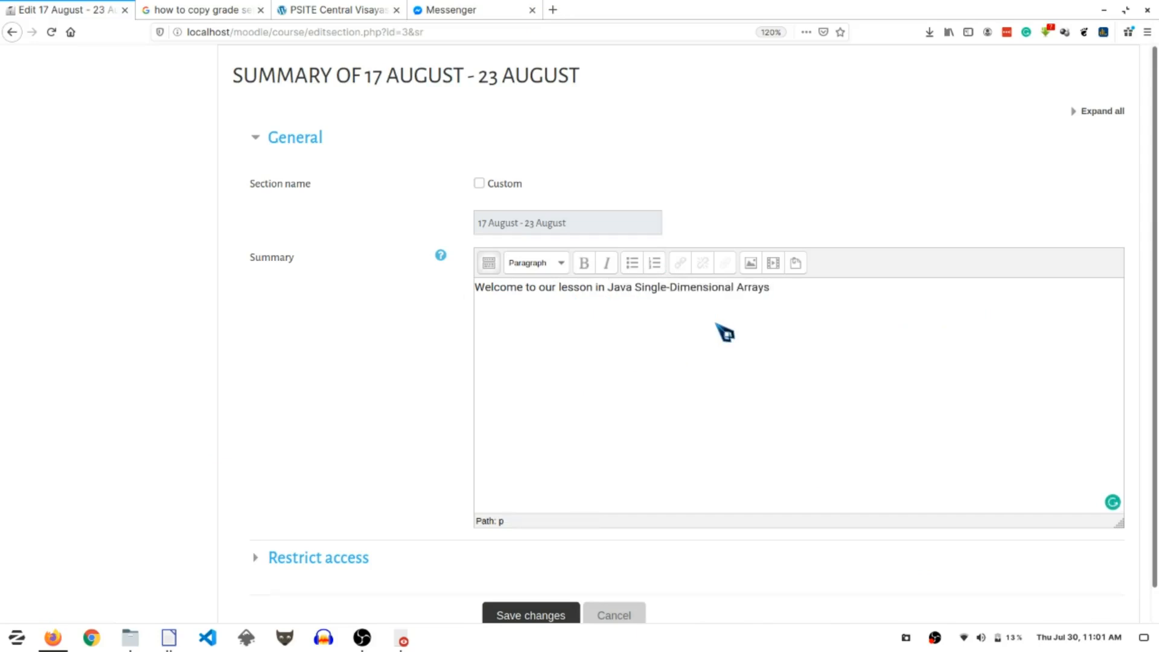
- Continue the summary with ". In this lesson you are expected to" followed by the Week 1 ILO text copied from the Instructional Guide
{"action": "type", "text": ". In this lesson you are expected to"}
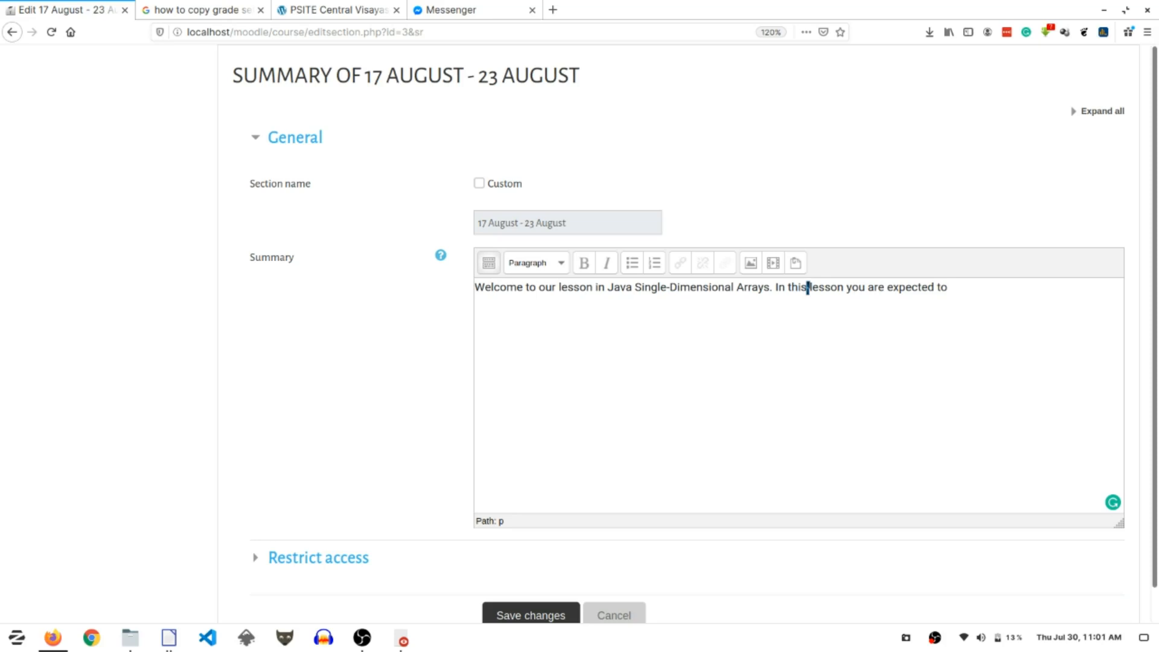
{"action": "key", "text": "alt+Tab"}
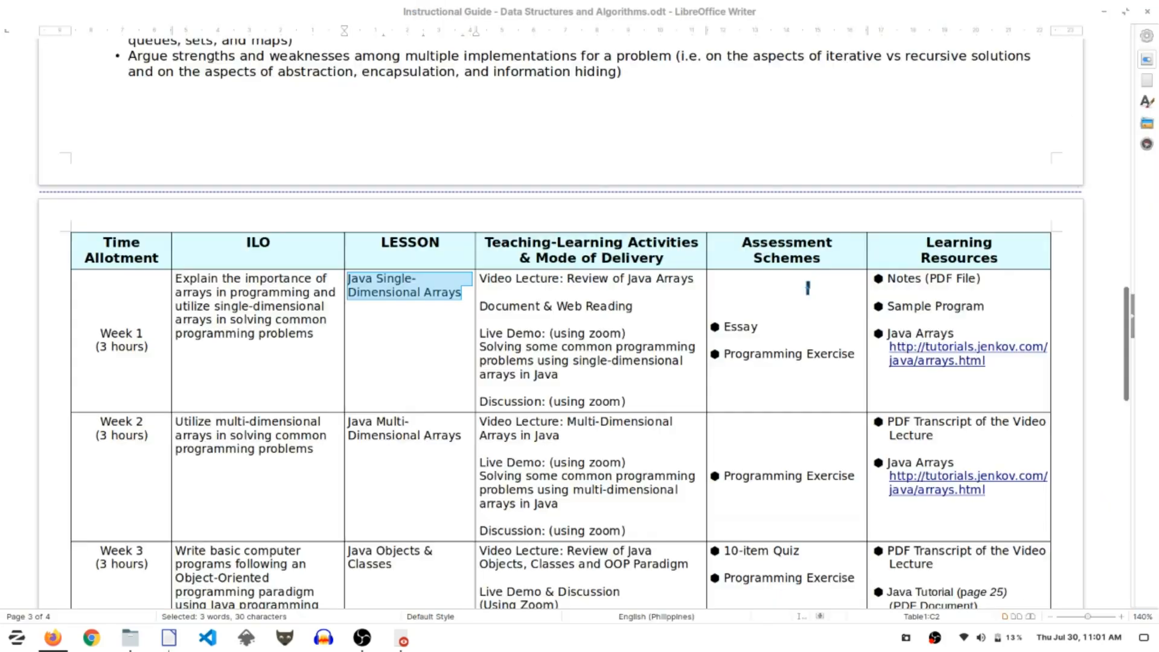
{"action": "left_click_drag", "start_coordinate": [314, 331], "coordinate": [172, 279]}
{"action": "key", "text": "ctrl+c"}
{"action": "key", "text": "alt+Tab"}
{"action": "key", "text": "ctrl+v"}
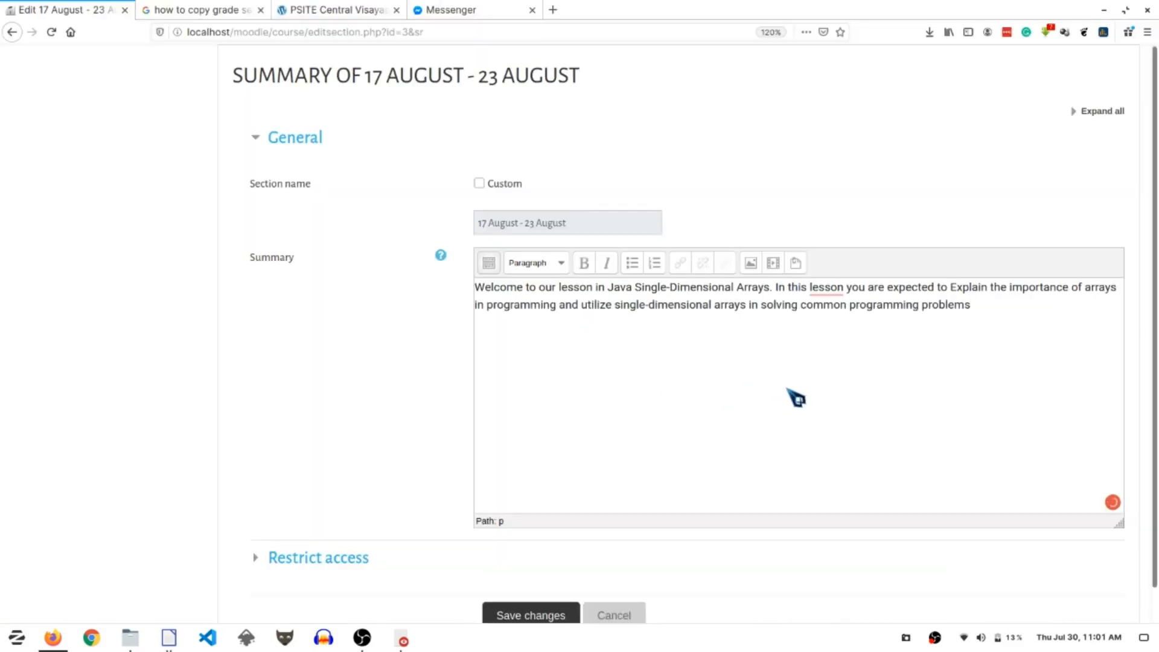
- Apply the suggested comma after "lesson" in the summary and make the learning outcome text bold
{"action": "mouse_move", "coordinate": [827, 288]}
{"action": "left_click", "coordinate": [839, 335]}
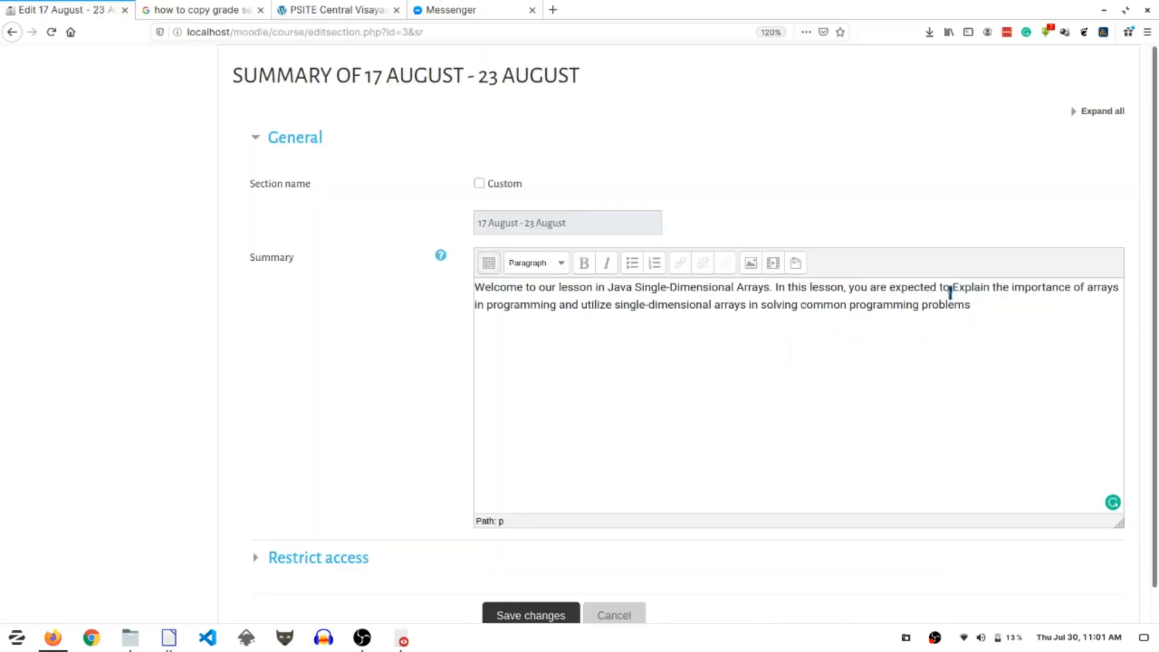
{"action": "left_click_drag", "start_coordinate": [952, 288], "coordinate": [971, 304]}
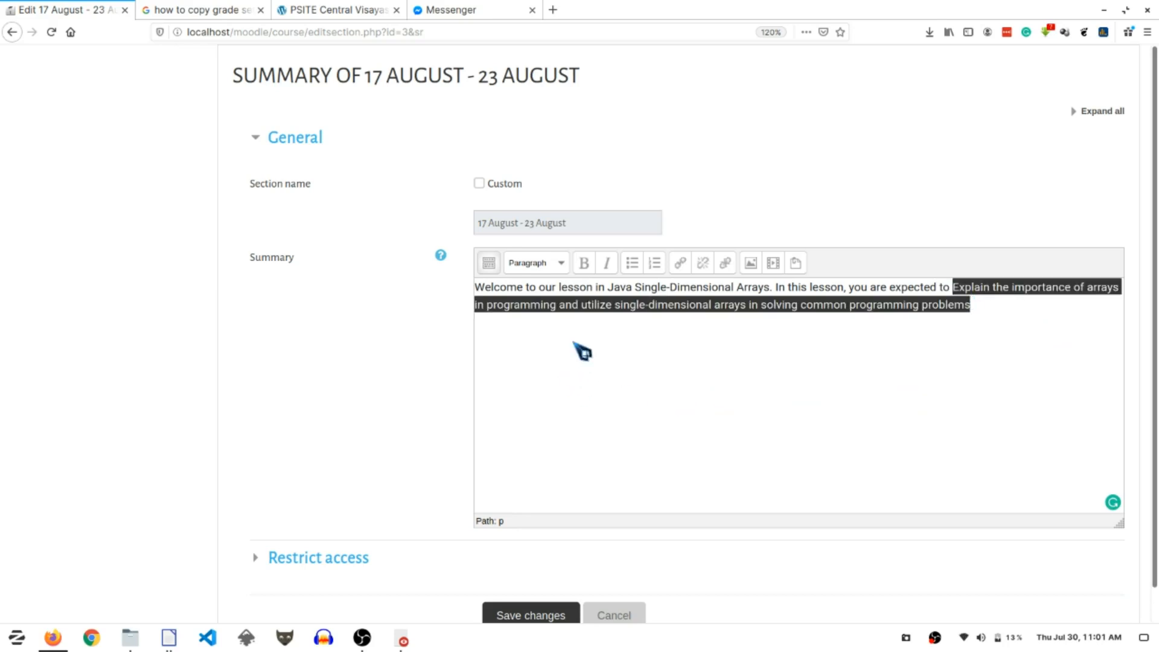
{"action": "left_click", "coordinate": [584, 263]}
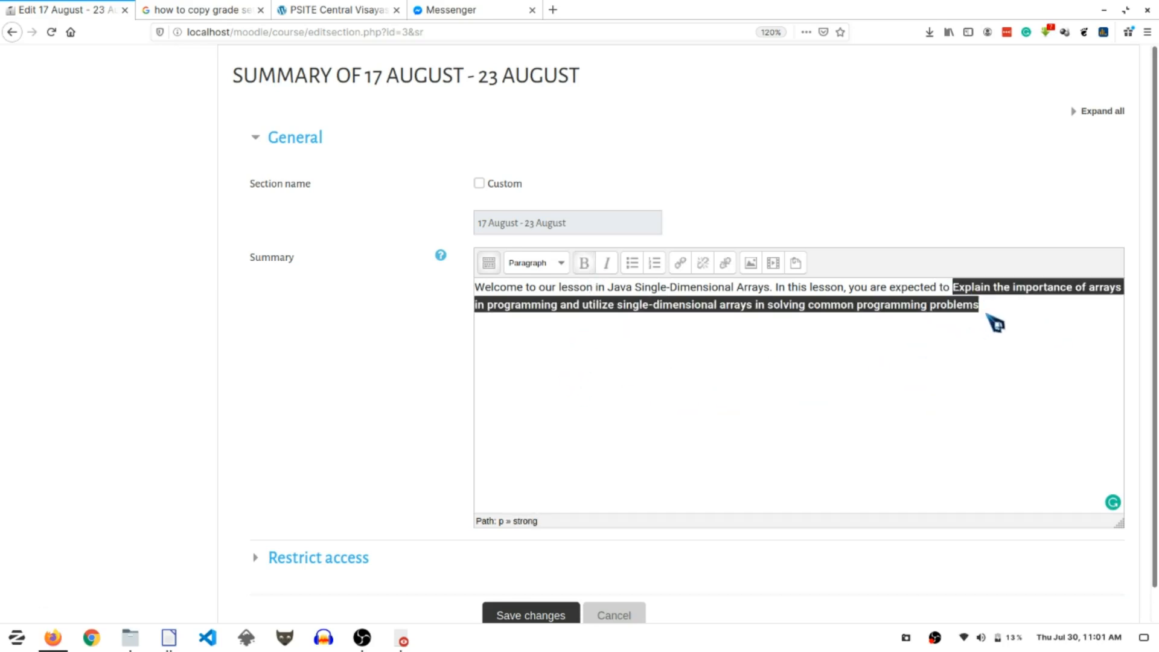
- Add ".." after "expected to", put the bold outcome on its own line, and save the week summary
{"action": "left_click", "coordinate": [1100, 299]}
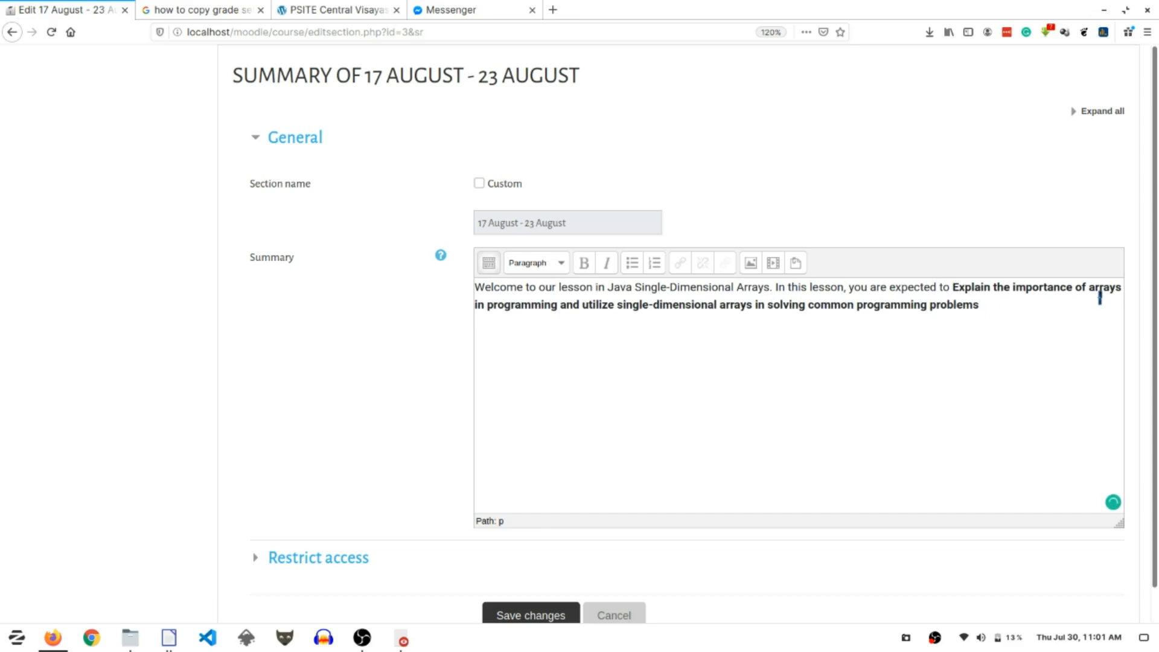
{"action": "type", "text": ".."}
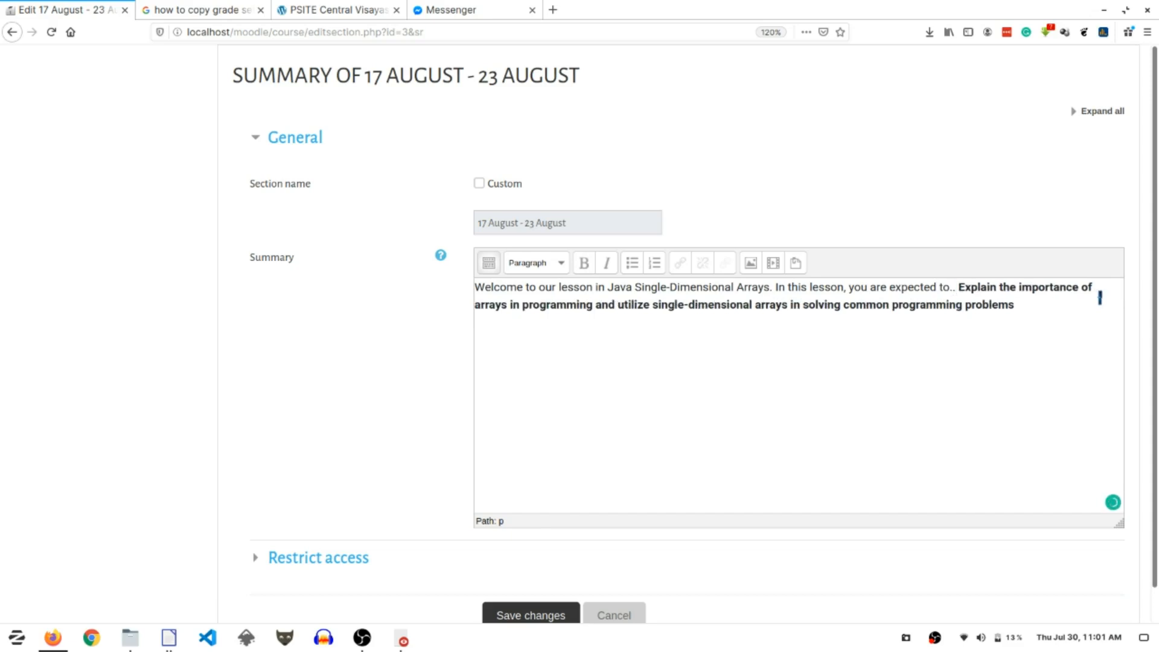
{"action": "key", "text": "shift+Return"}
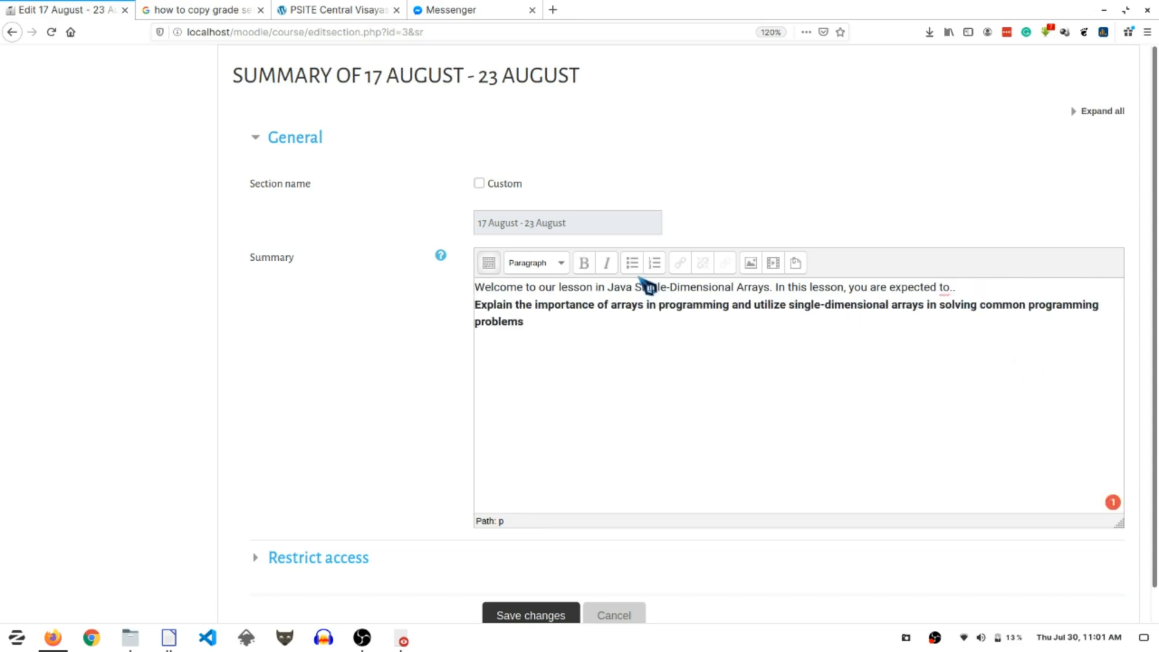
{"action": "left_click", "coordinate": [541, 322]}
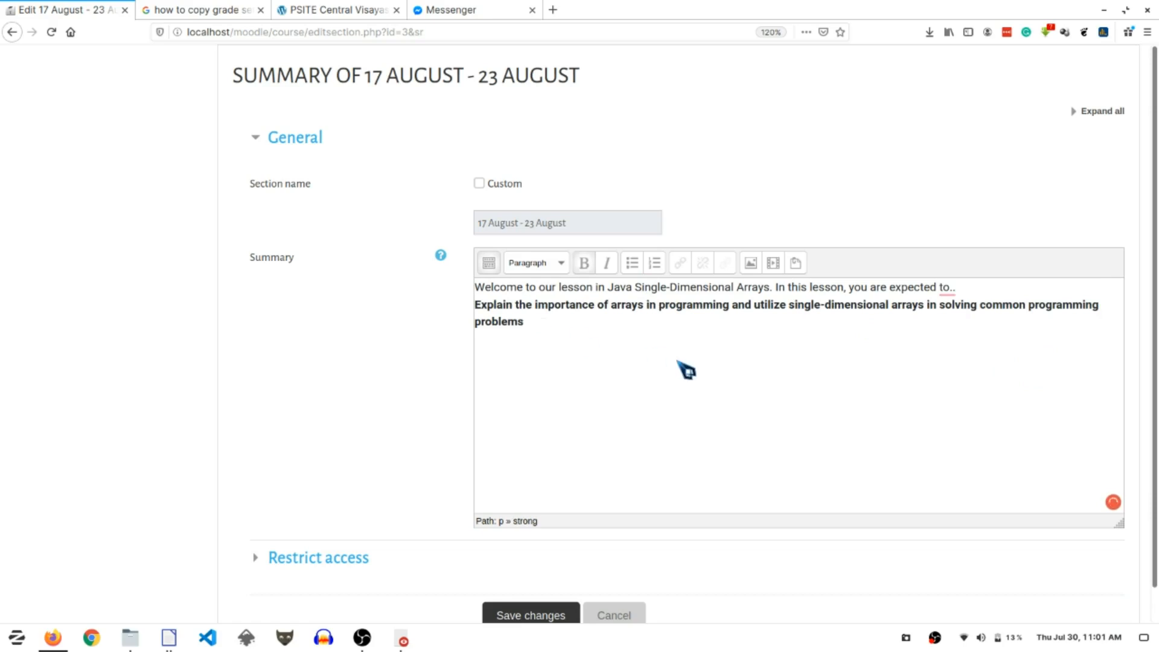
{"action": "scroll", "coordinate": [628, 561], "scroll_direction": "down", "scroll_amount": 1}
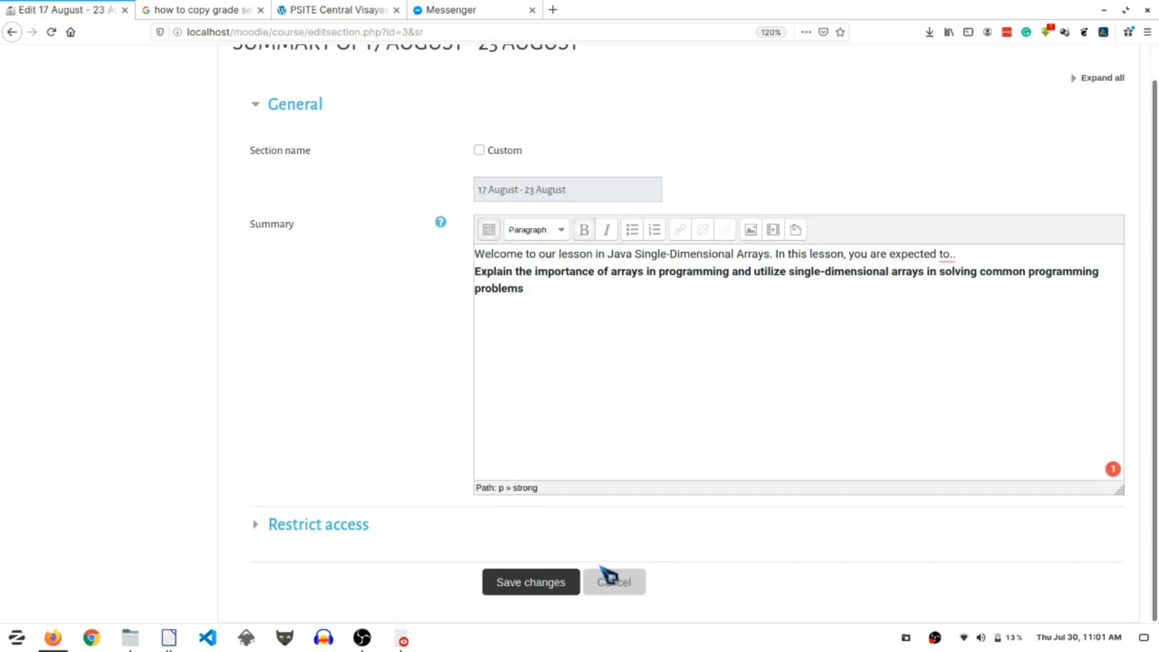
{"action": "left_click", "coordinate": [521, 593]}
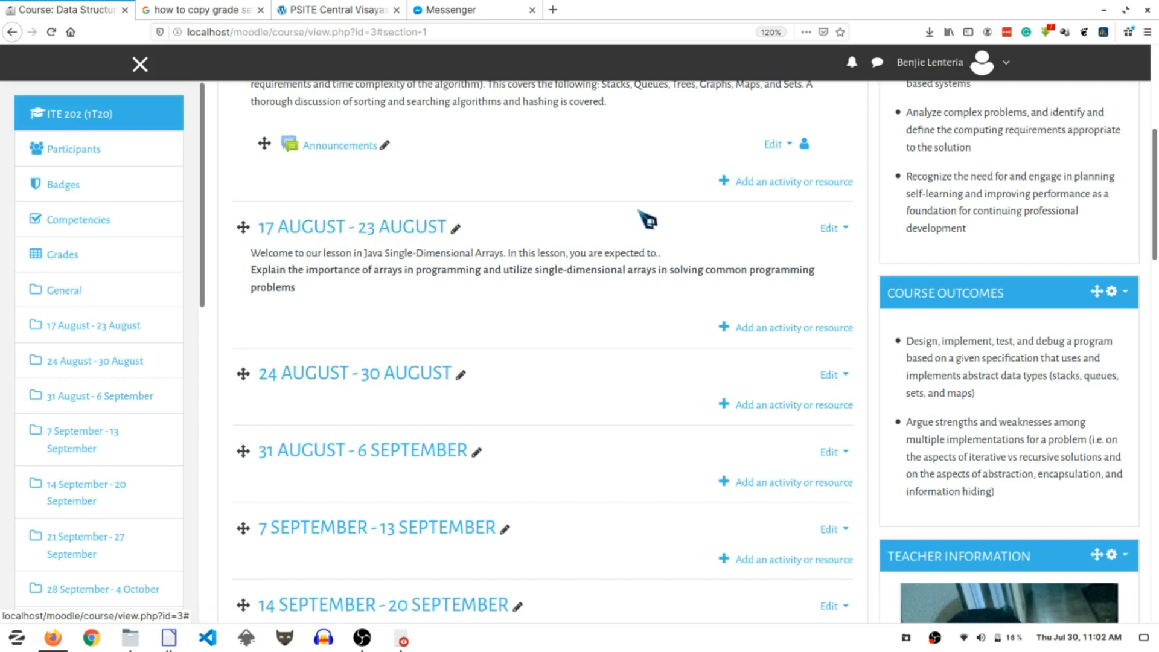
- Rename the 17 August - 23 August section as "Aug 17 - Aug 23 | Java Single-Dimensional Arrays"
{"action": "left_click", "coordinate": [457, 229]}
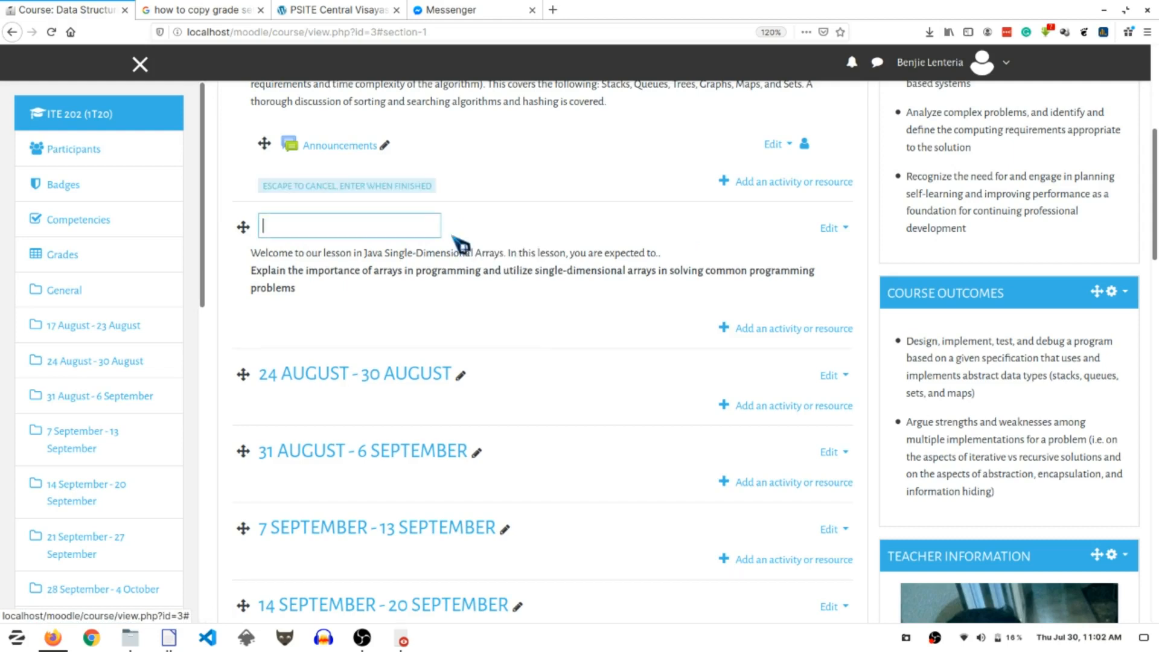
{"action": "type", "text": "Aug 17 - Aug 23"}
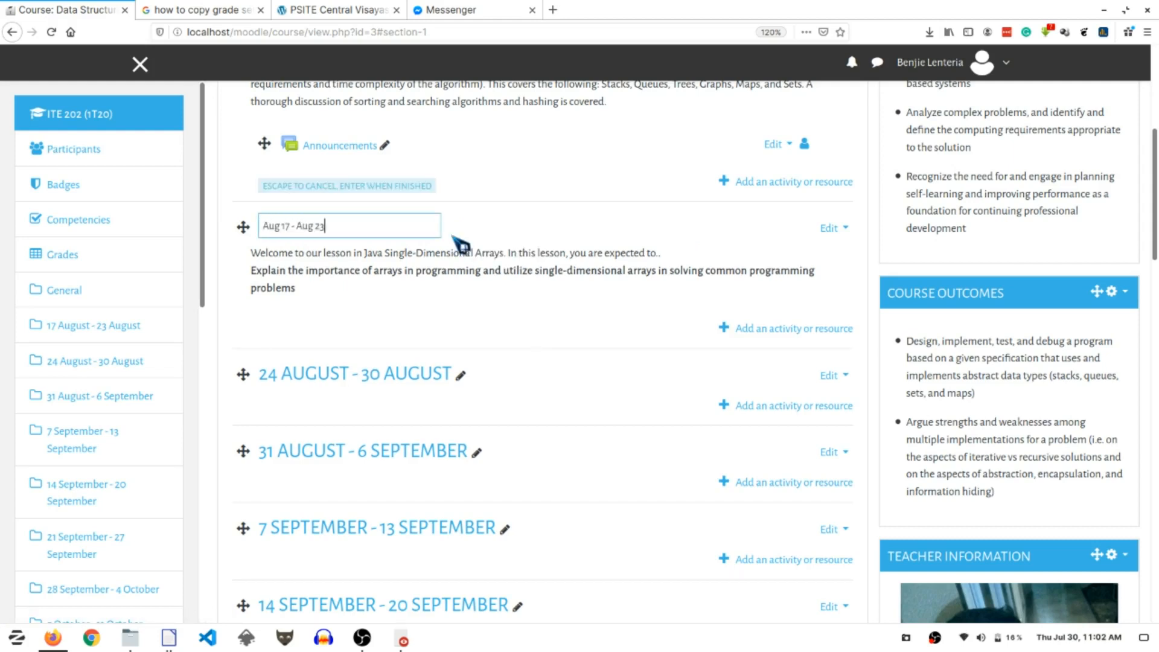
{"action": "type", "text": " | Java Single-Dimensional Arrays"}
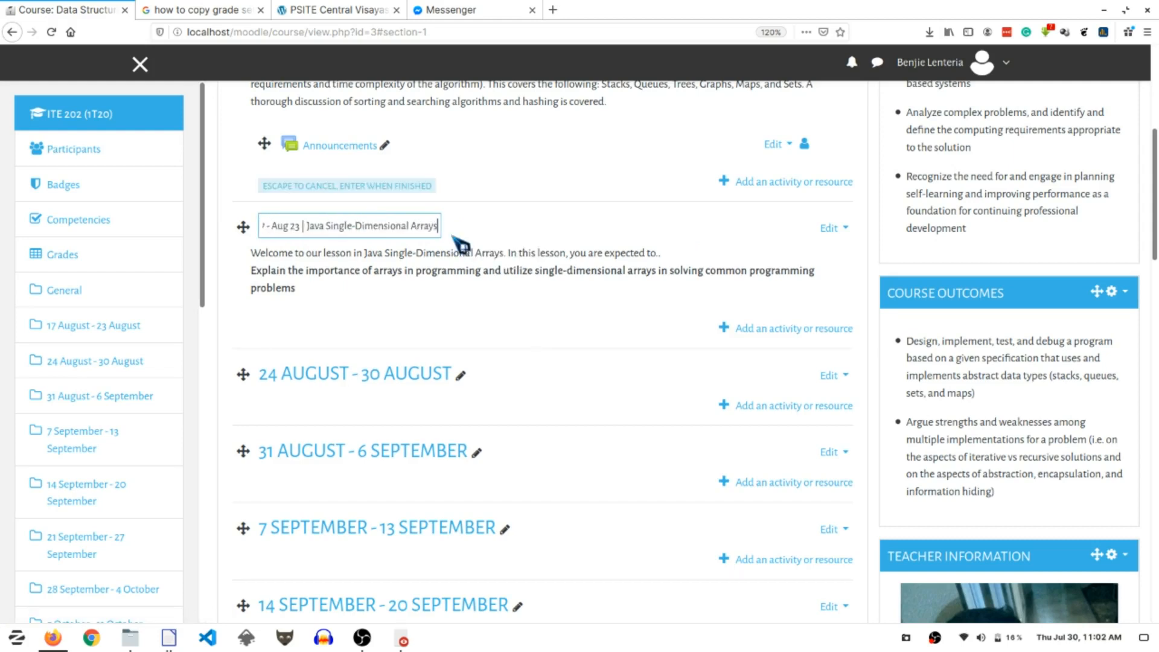
{"action": "key", "text": "Return"}
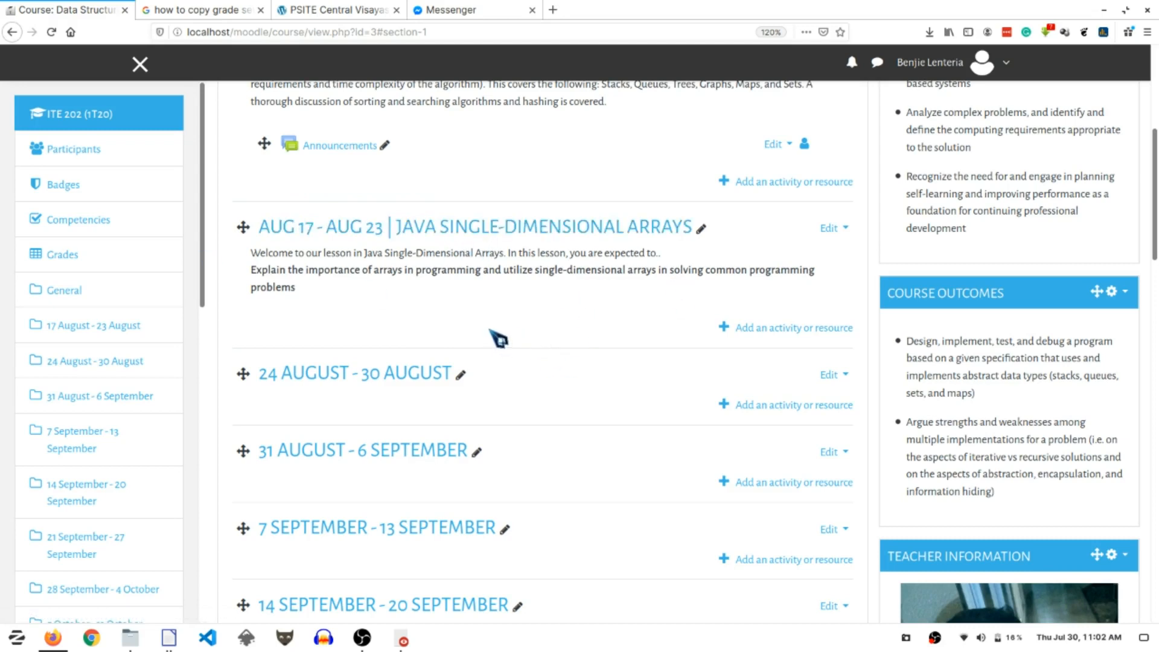
- Check the Week 1 video lecture entry in the LibreOffice Instructional Guide, and return to the Moodle course in Firefox
{"action": "mouse_move", "coordinate": [169, 637]}
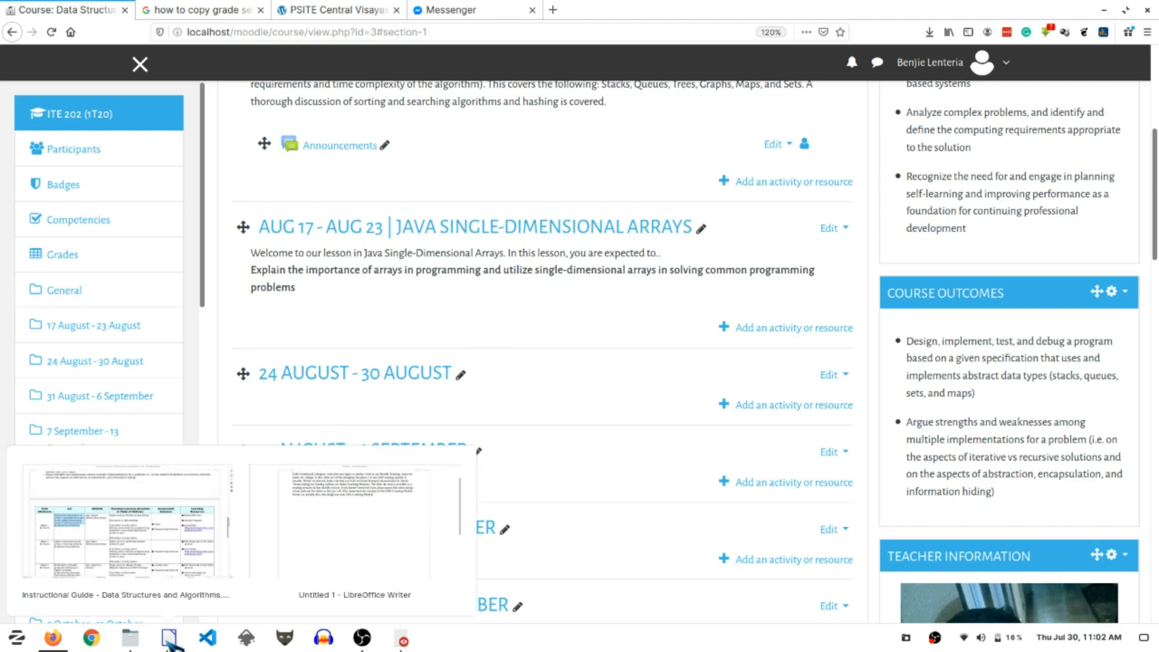
{"action": "left_click", "coordinate": [187, 574]}
{"action": "left_click_drag", "start_coordinate": [700, 279], "coordinate": [484, 275]}
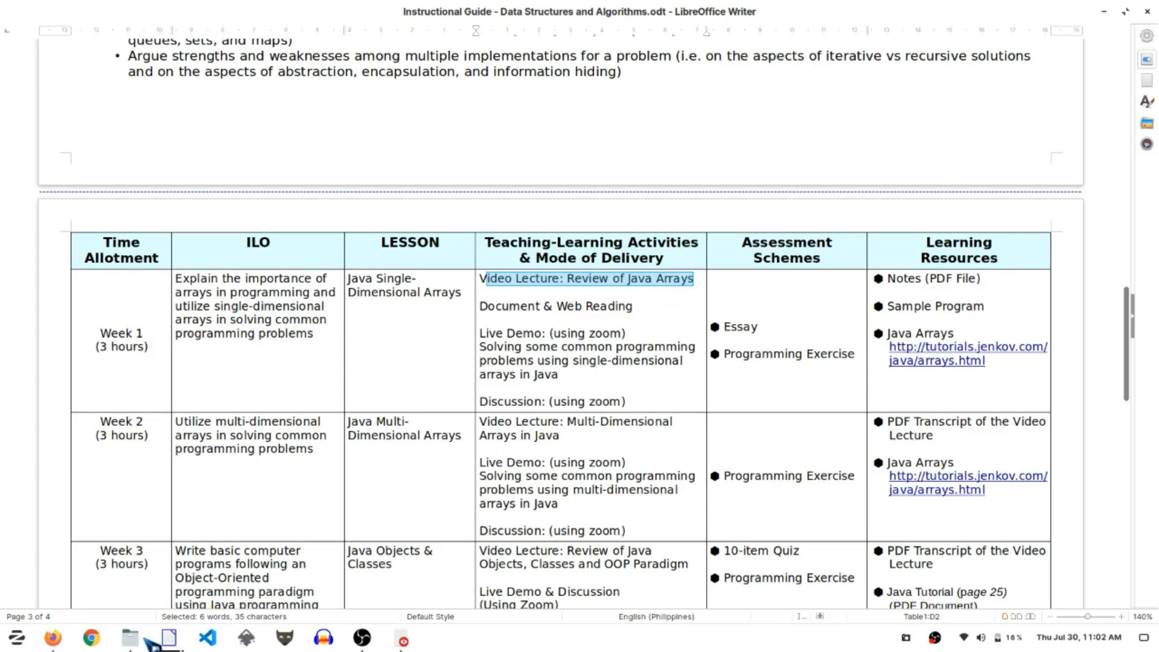
{"action": "left_click", "coordinate": [58, 643]}
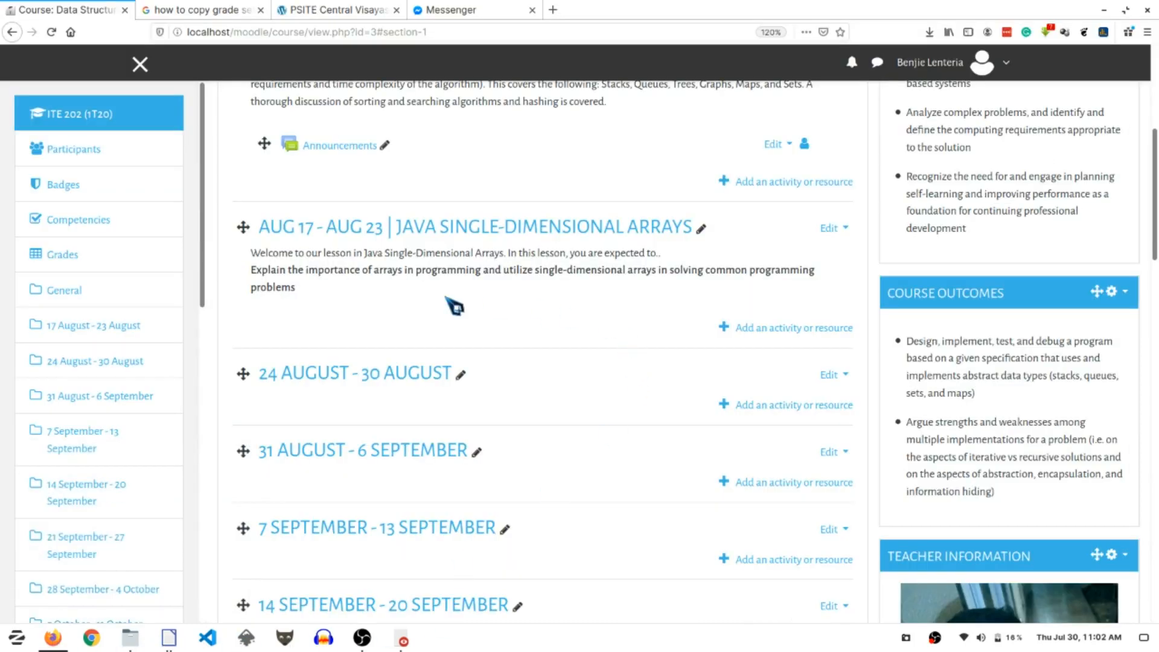
- Add a new File resource to the Aug 17 - Aug 23 | Java Single-Dimensional Arrays section
{"action": "left_click", "coordinate": [796, 335]}
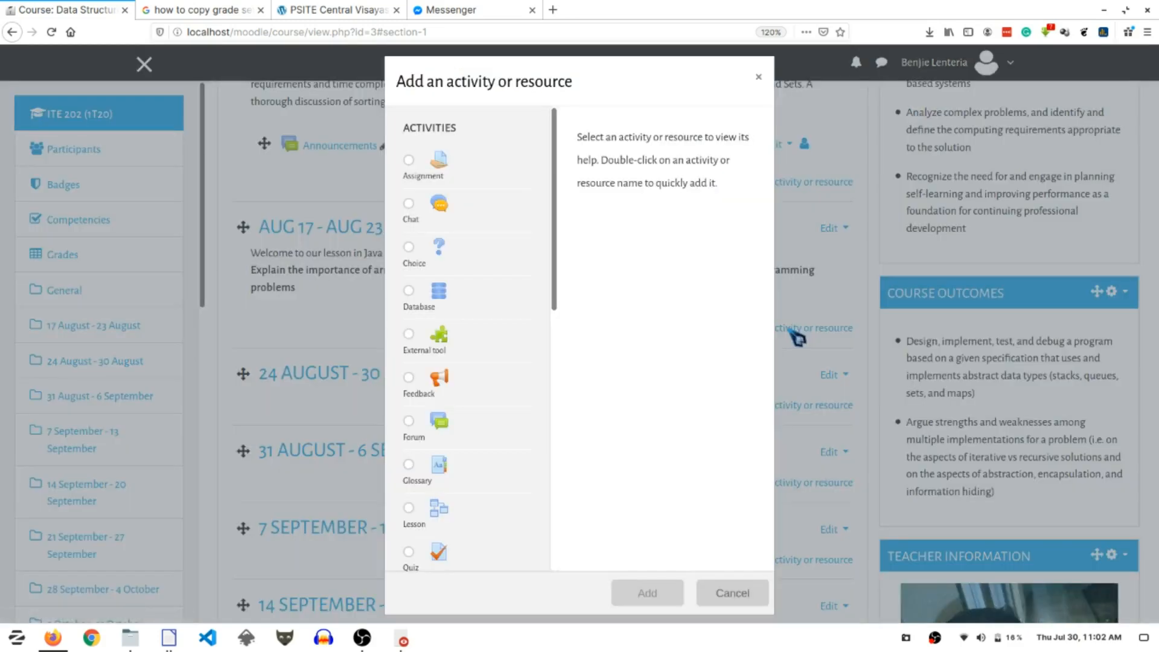
{"action": "left_click_drag", "start_coordinate": [550, 158], "coordinate": [562, 440]}
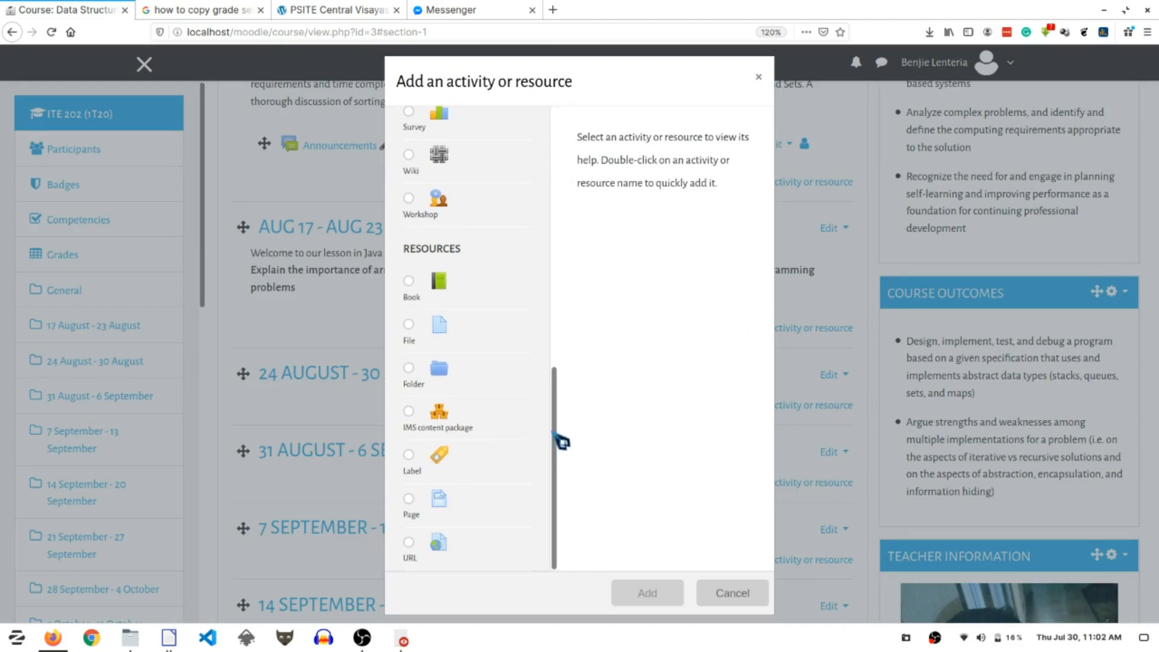
{"action": "left_click", "coordinate": [409, 325]}
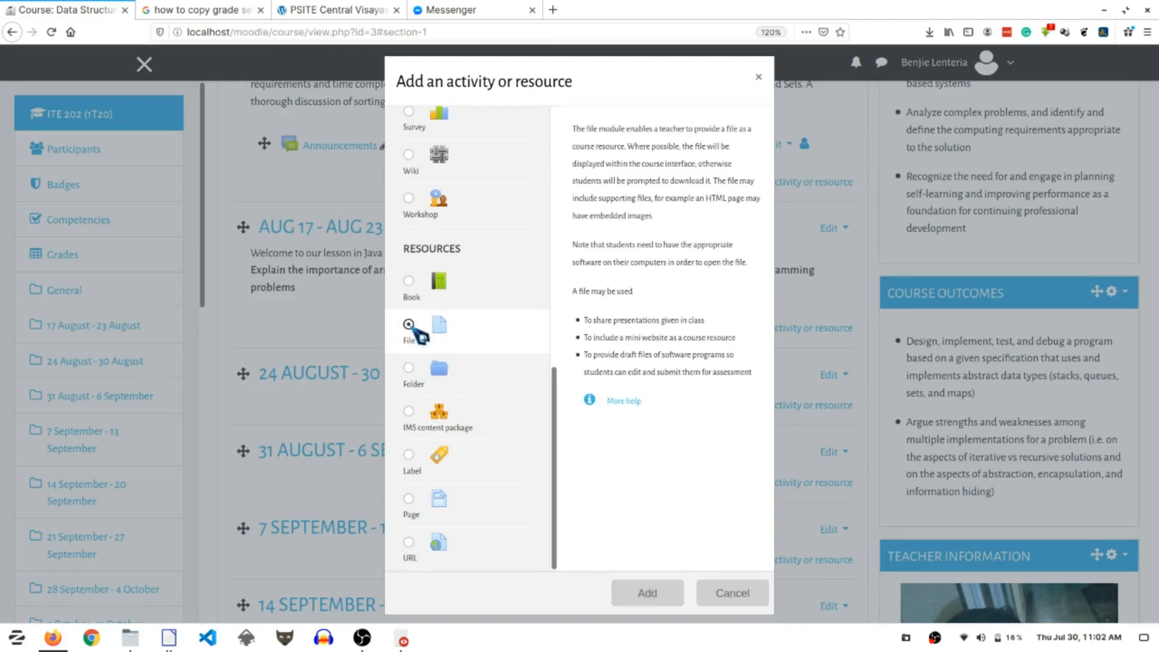
{"action": "left_click", "coordinate": [678, 596]}
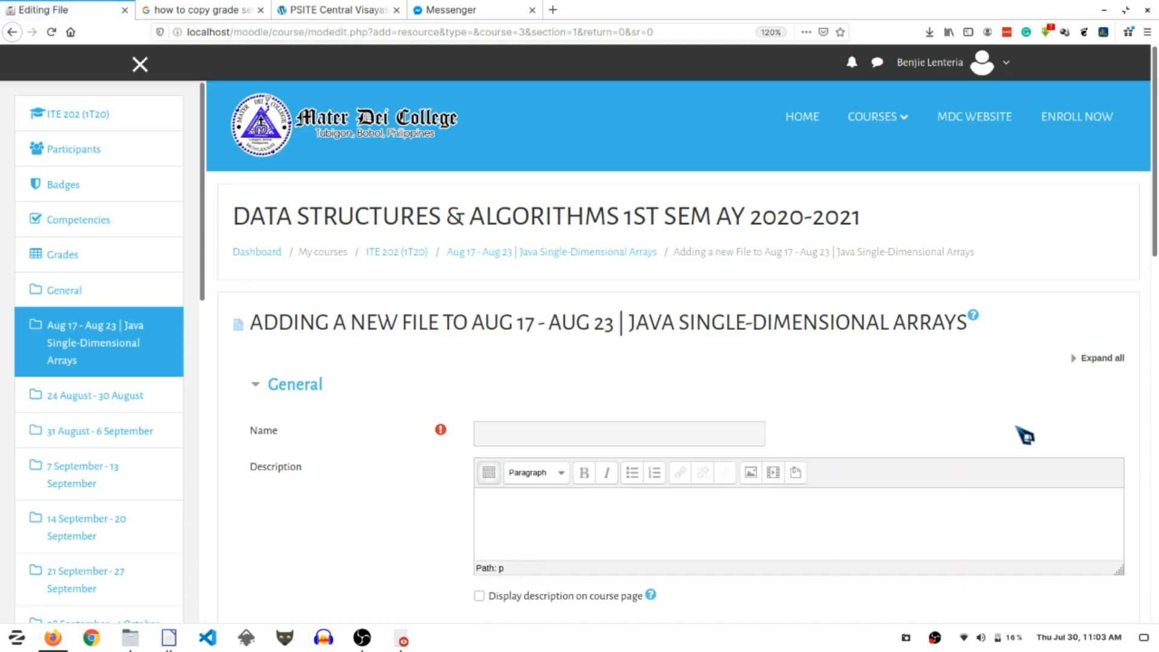
- Name the new file resource "Java Arrays Review"
{"action": "scroll", "coordinate": [402, 447], "scroll_direction": "down", "scroll_amount": 3}
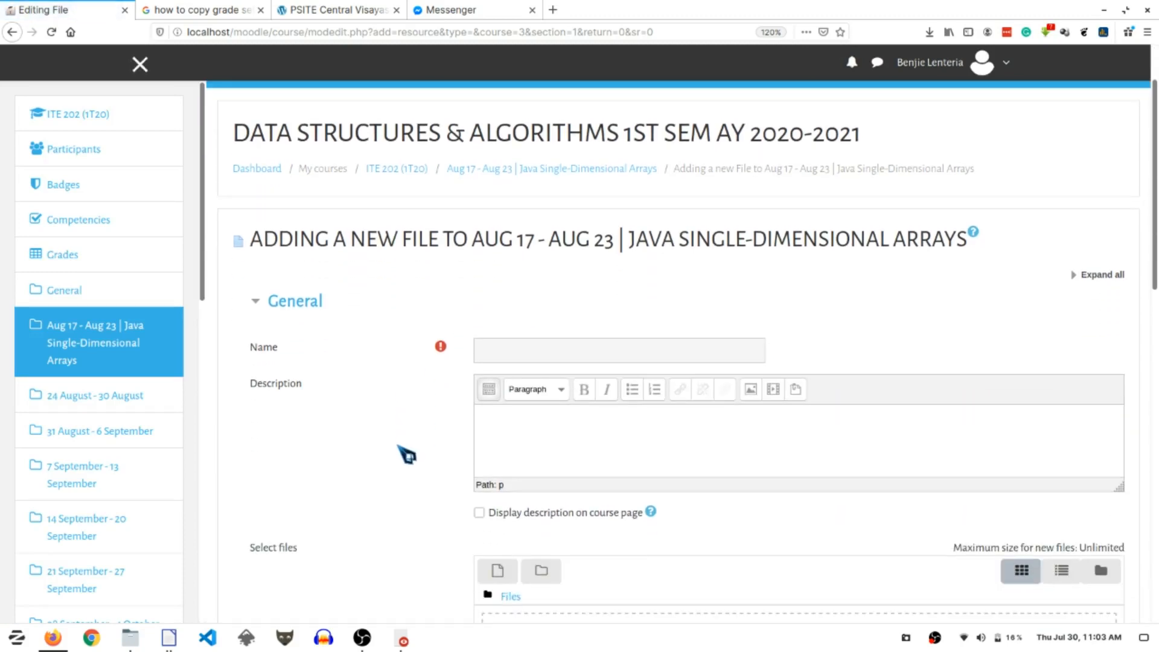
{"action": "scroll", "coordinate": [389, 414], "scroll_direction": "down", "scroll_amount": 3}
{"action": "left_click", "coordinate": [556, 266]}
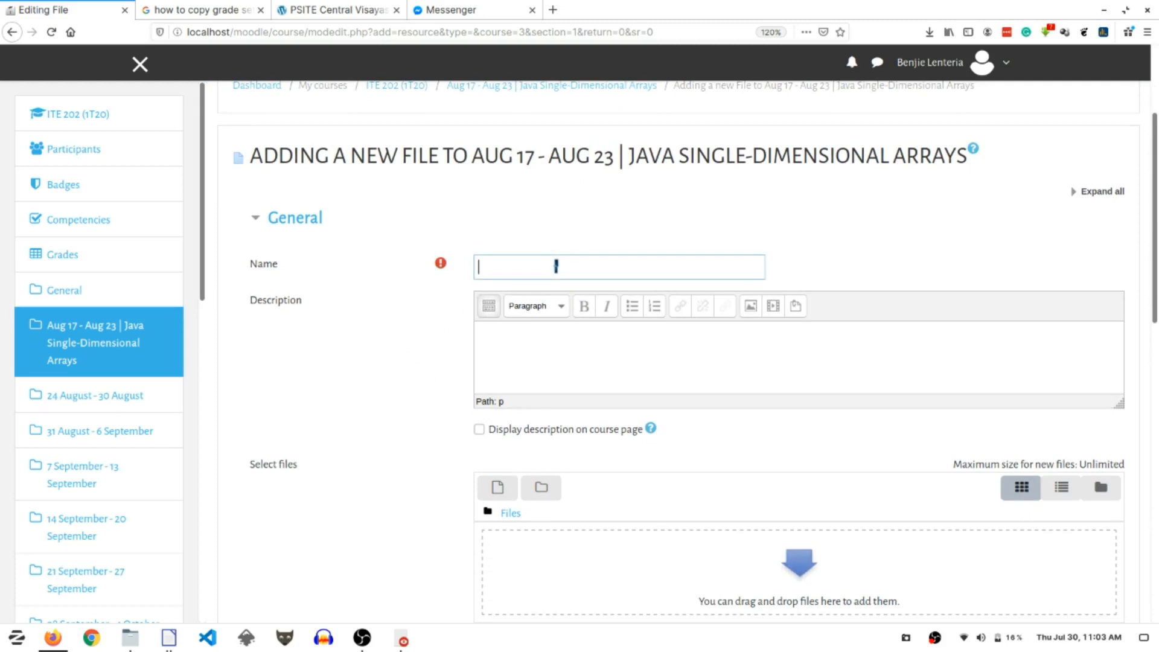
{"action": "left_click", "coordinate": [517, 343]}
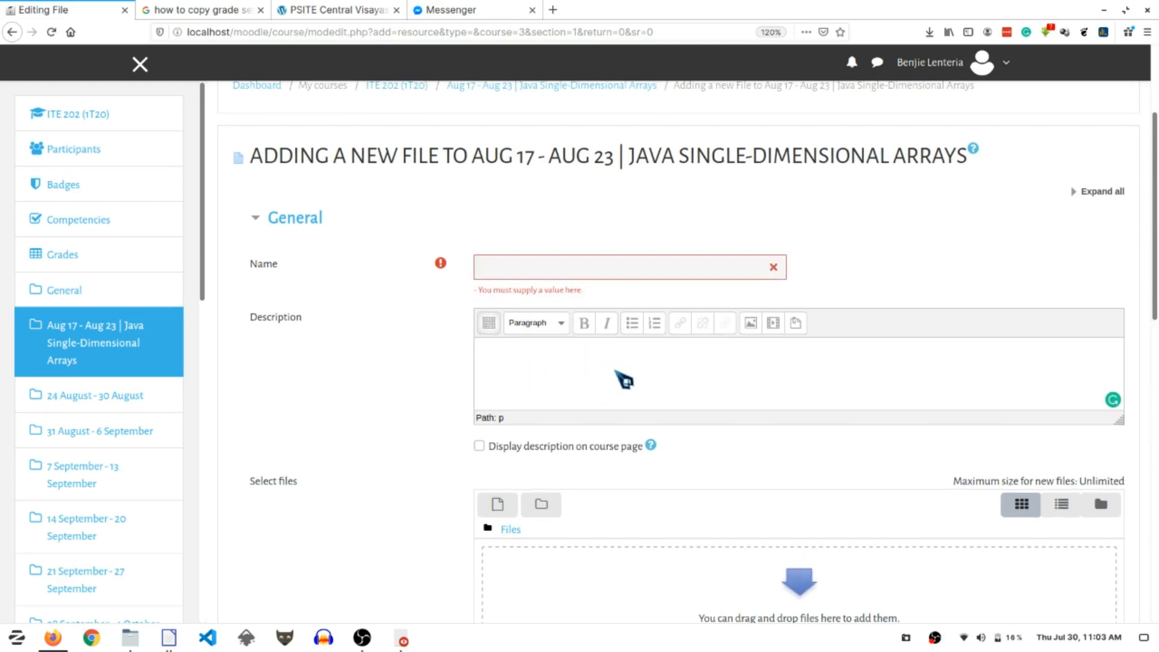
{"action": "left_click", "coordinate": [564, 269]}
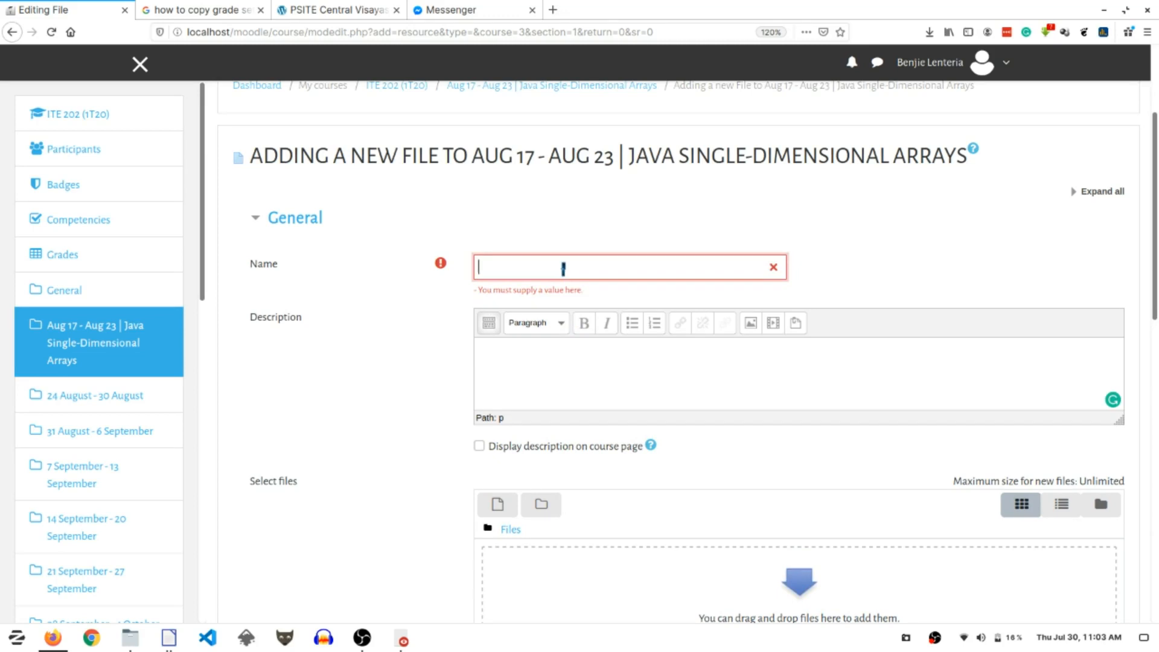
{"action": "type", "text": "Java Arrayus Review"}
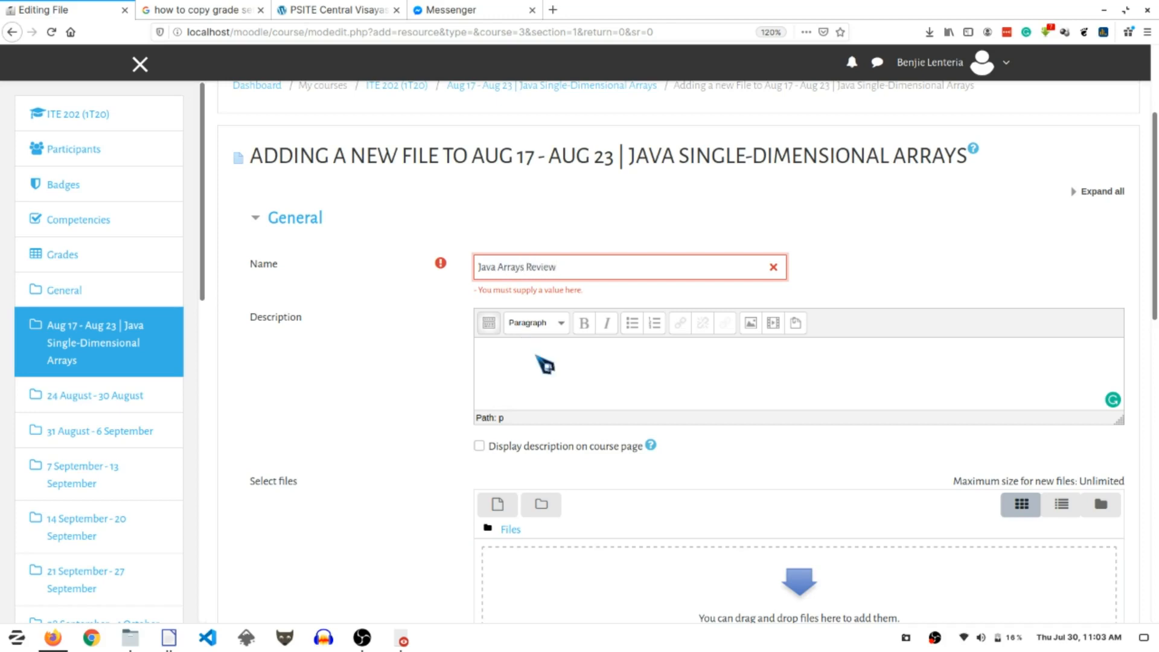
- Begin the description with "Please watch this video about java single-dimensional arrays attentively. Please take note of any questions that may"
{"action": "left_click", "coordinate": [544, 365]}
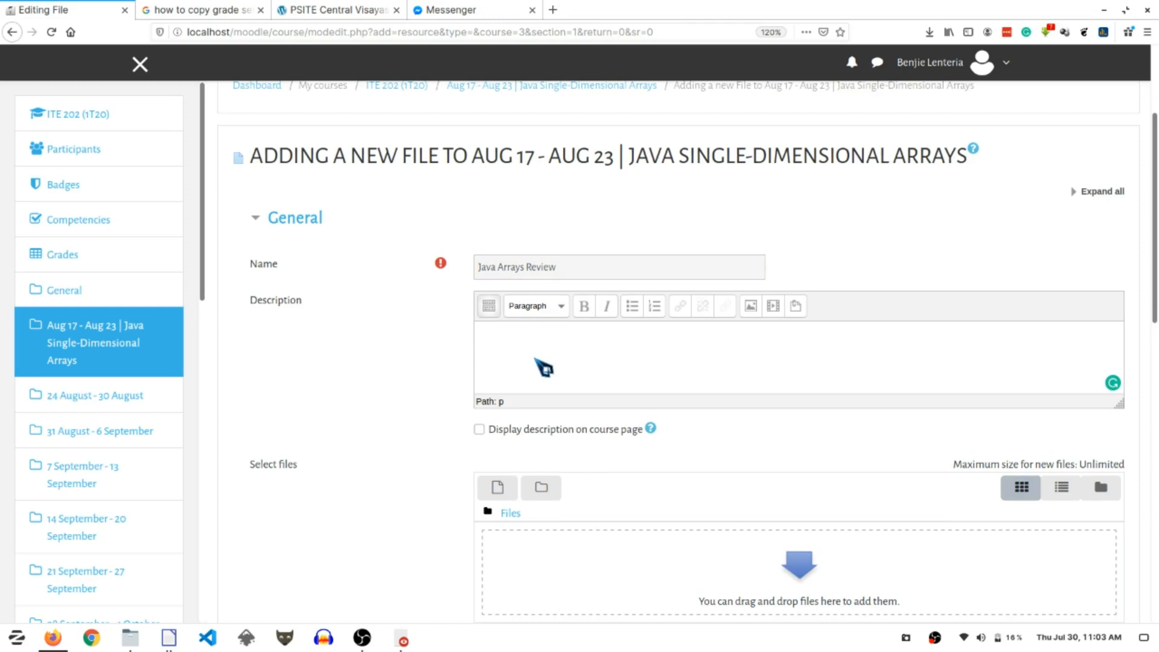
{"action": "type", "text": "Please watch this"}
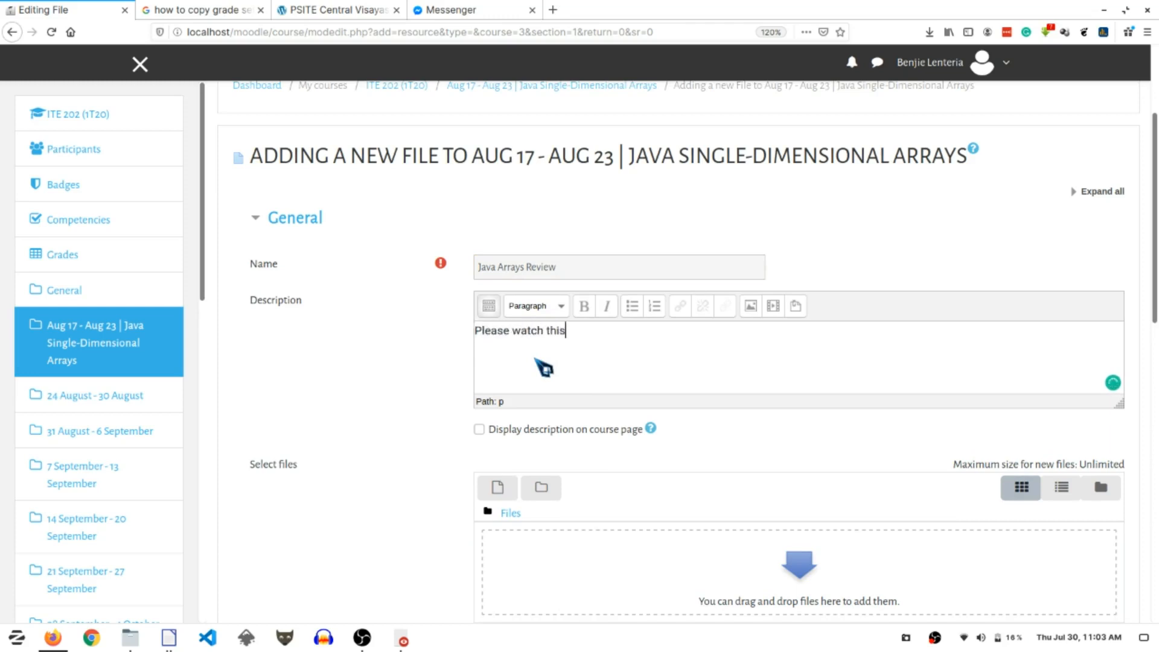
{"action": "type", "text": " video about java single-di"}
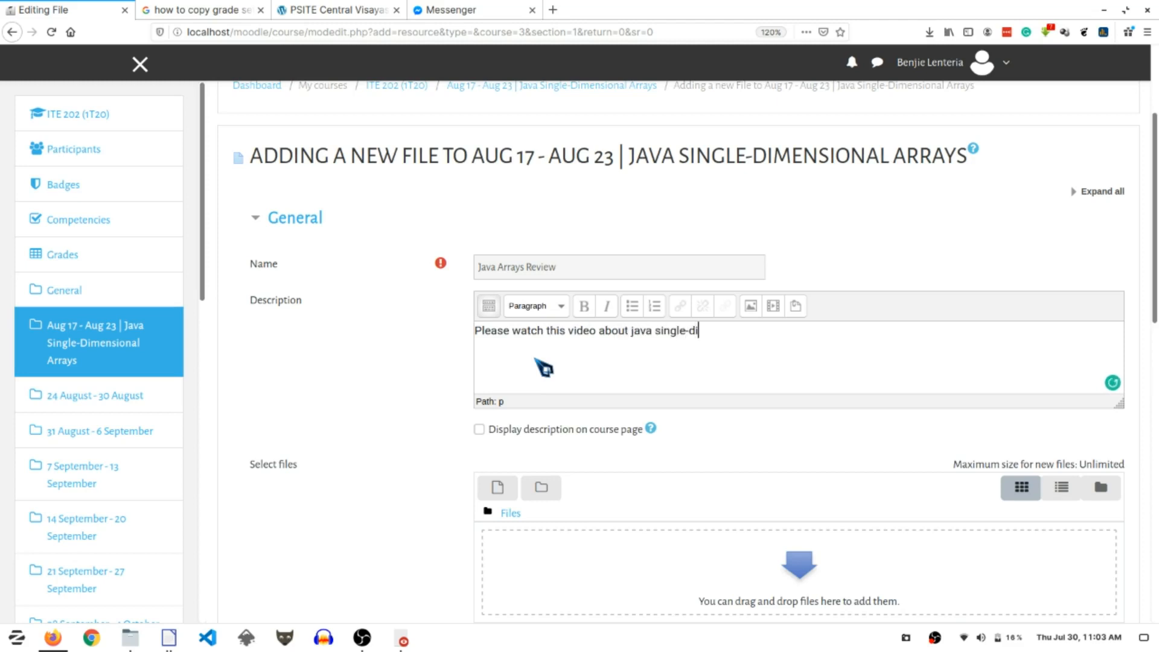
{"action": "type", "text": "mensional arrays attenti"}
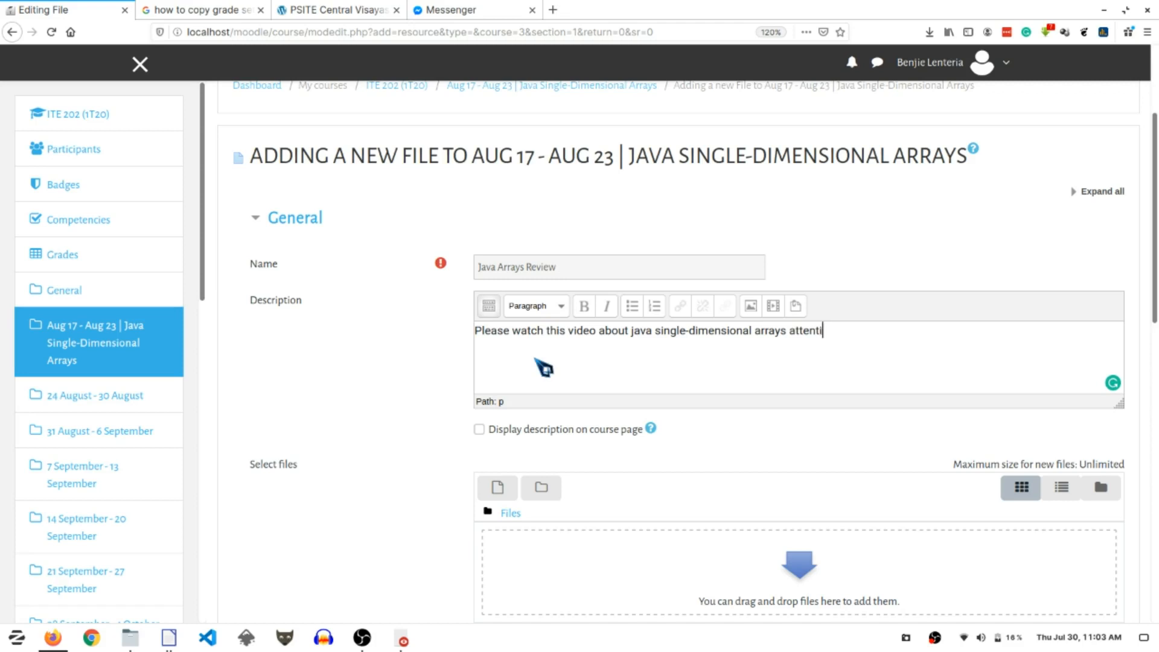
{"action": "type", "text": "vely. Please take not o"}
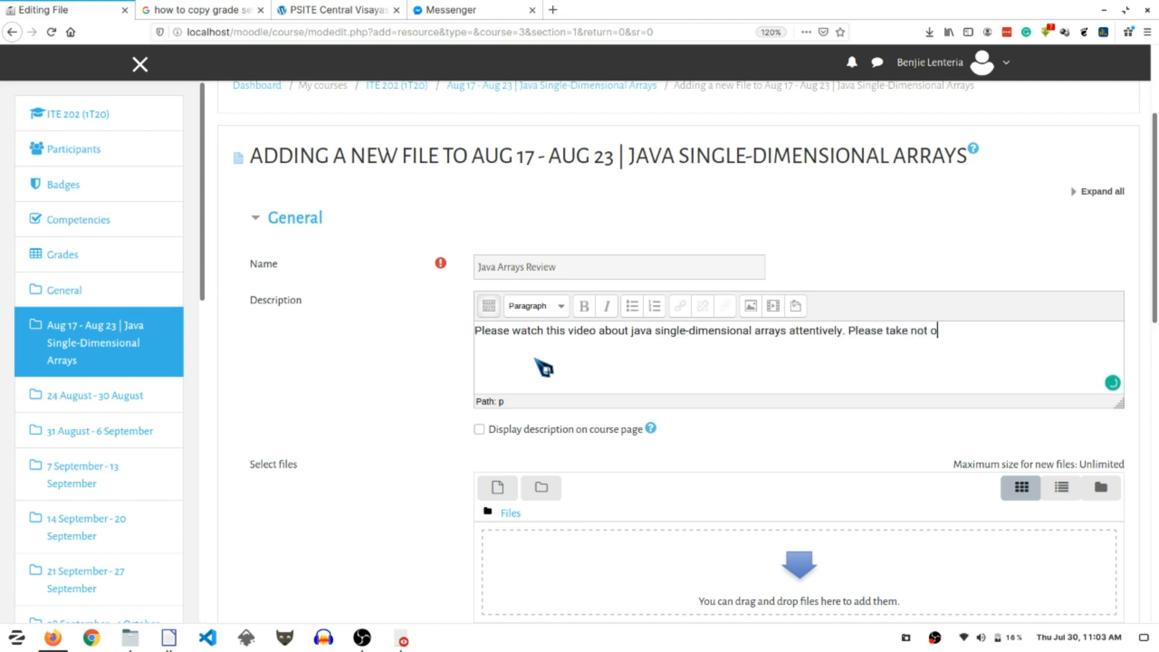
{"action": "type", "text": "f any questions that may"}
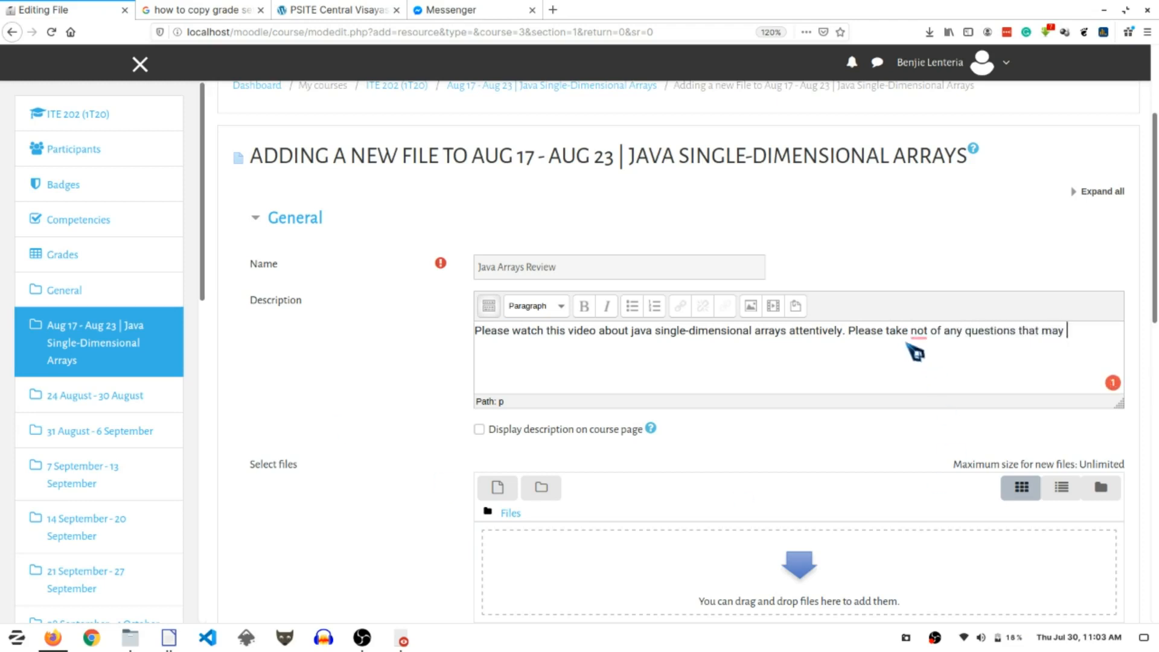
{"action": "mouse_move", "coordinate": [919, 334]}
{"action": "left_click", "coordinate": [938, 380]}
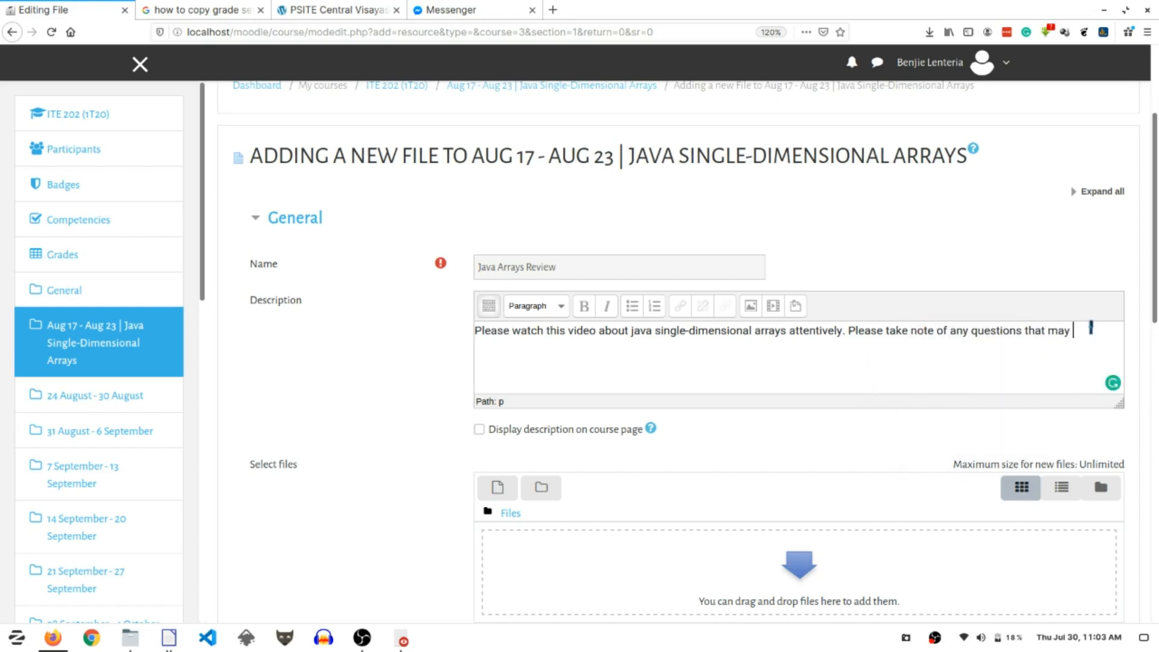
- Finish the description with "arise while watching this video so that you can ask me those questions during our live sessions." and display it on the course page
{"action": "type", "text": "arise while watching "}
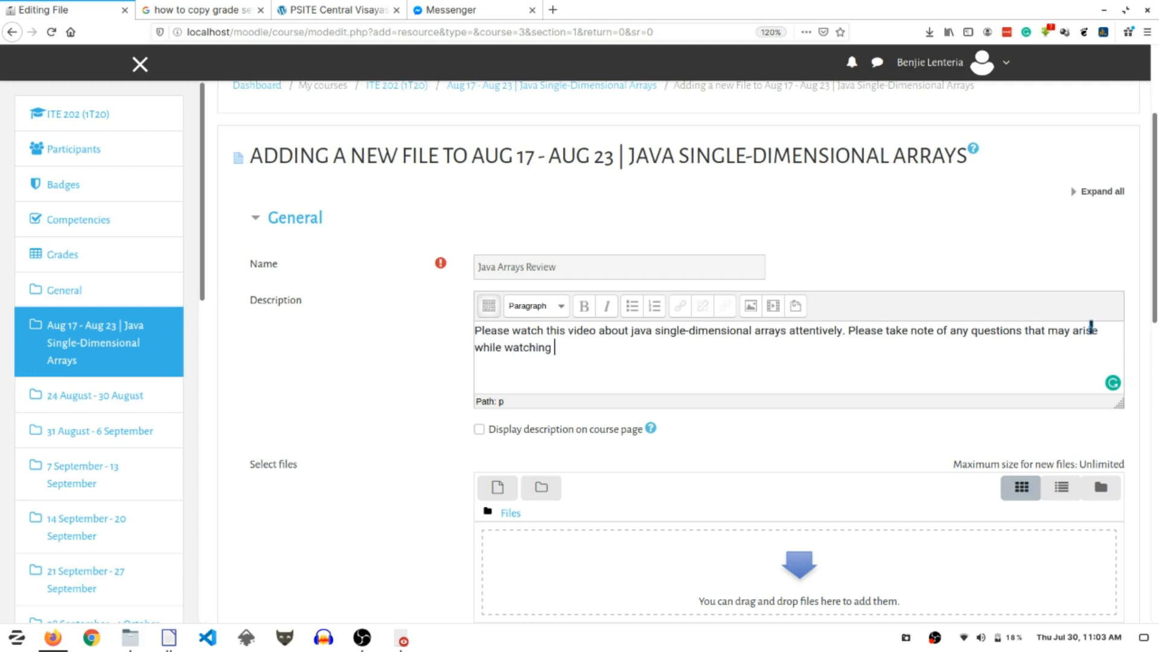
{"action": "type", "text": "this video sa tha"}
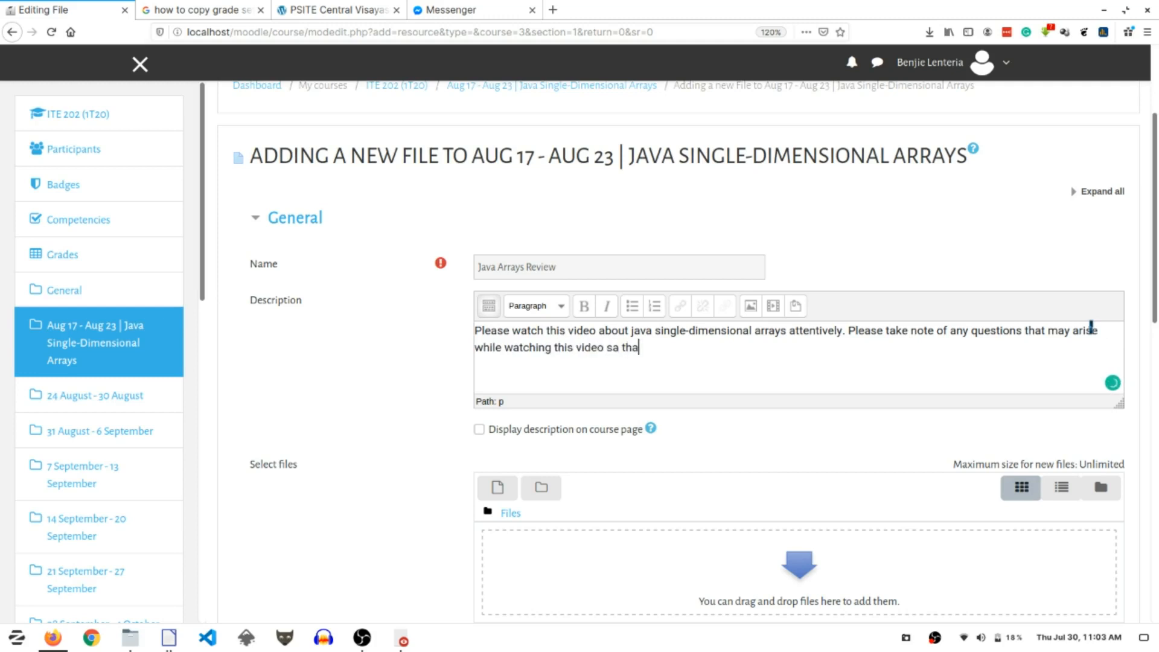
{"action": "key", "text": "BackSpace"}
{"action": "type", "text": "o that you can ask me those questions during our"}
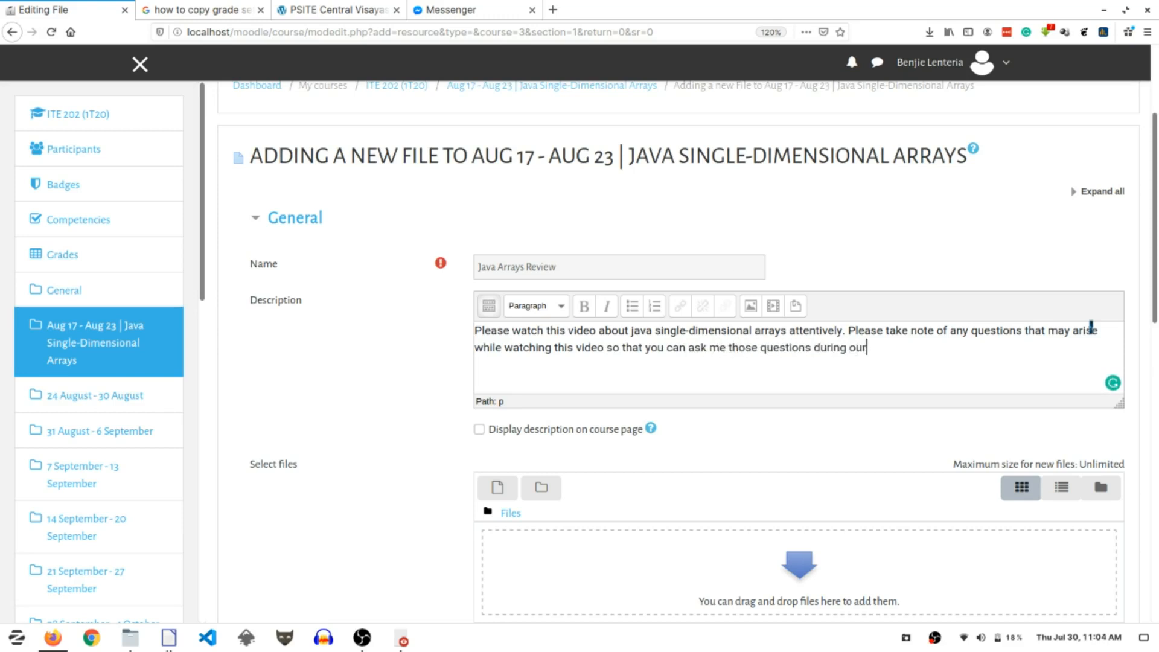
{"action": "type", "text": " live sessions."}
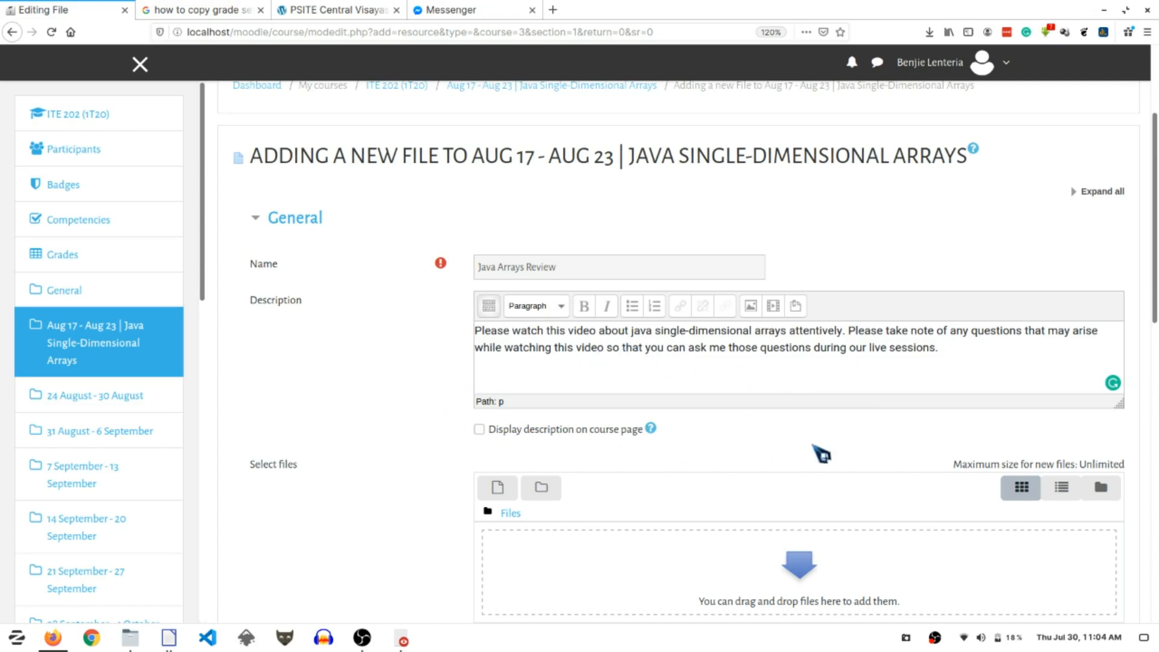
{"action": "left_click", "coordinate": [479, 429]}
- Start a file upload for the resource and browse to the Data Structures and Algorithms folder inside 1T2021
{"action": "scroll", "coordinate": [465, 448], "scroll_direction": "down", "scroll_amount": 3}
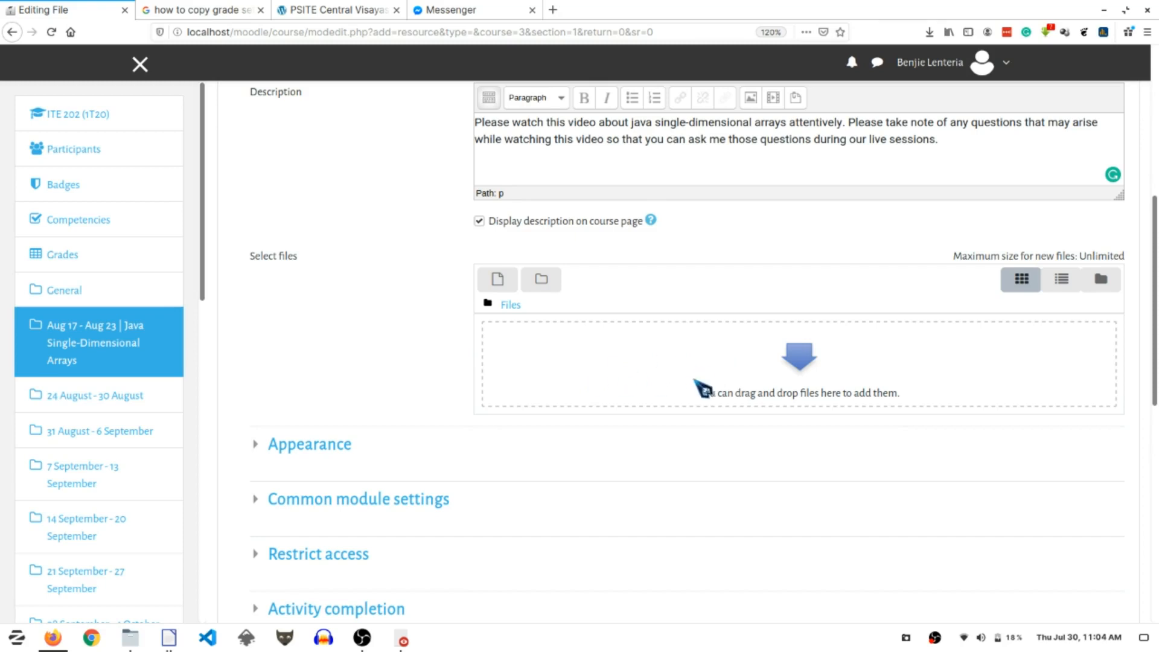
{"action": "left_click", "coordinate": [714, 374]}
{"action": "left_click", "coordinate": [486, 307]}
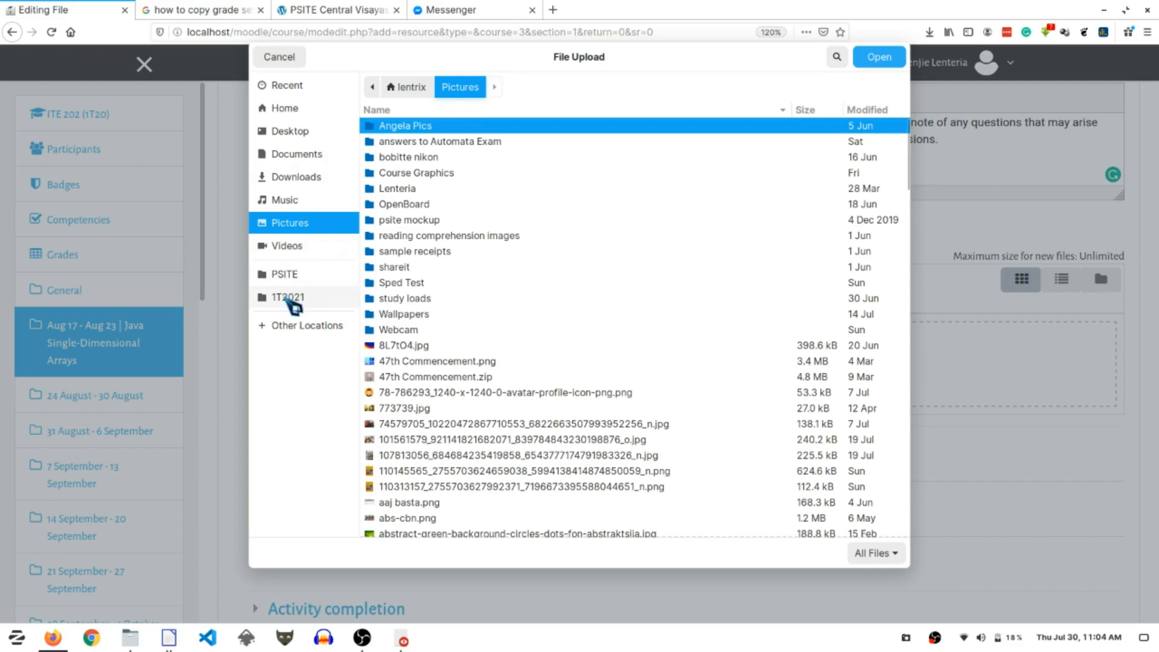
{"action": "left_click", "coordinate": [285, 299]}
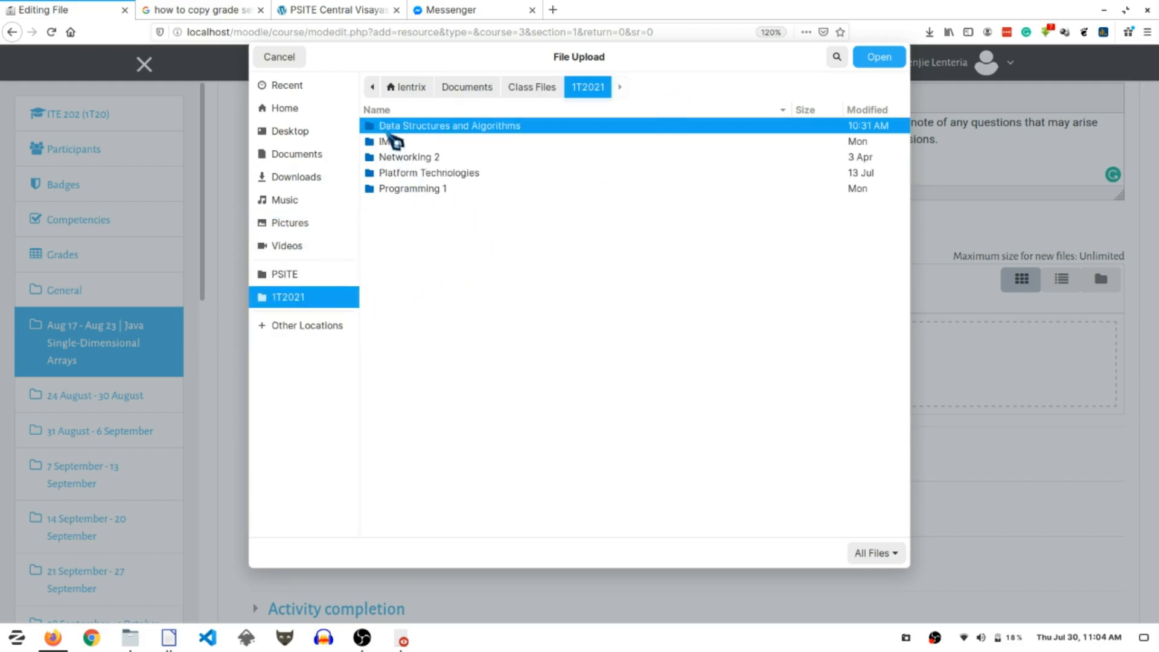
{"action": "left_click", "coordinate": [398, 174]}
{"action": "left_click", "coordinate": [396, 190]}
{"action": "left_click", "coordinate": [399, 159]}
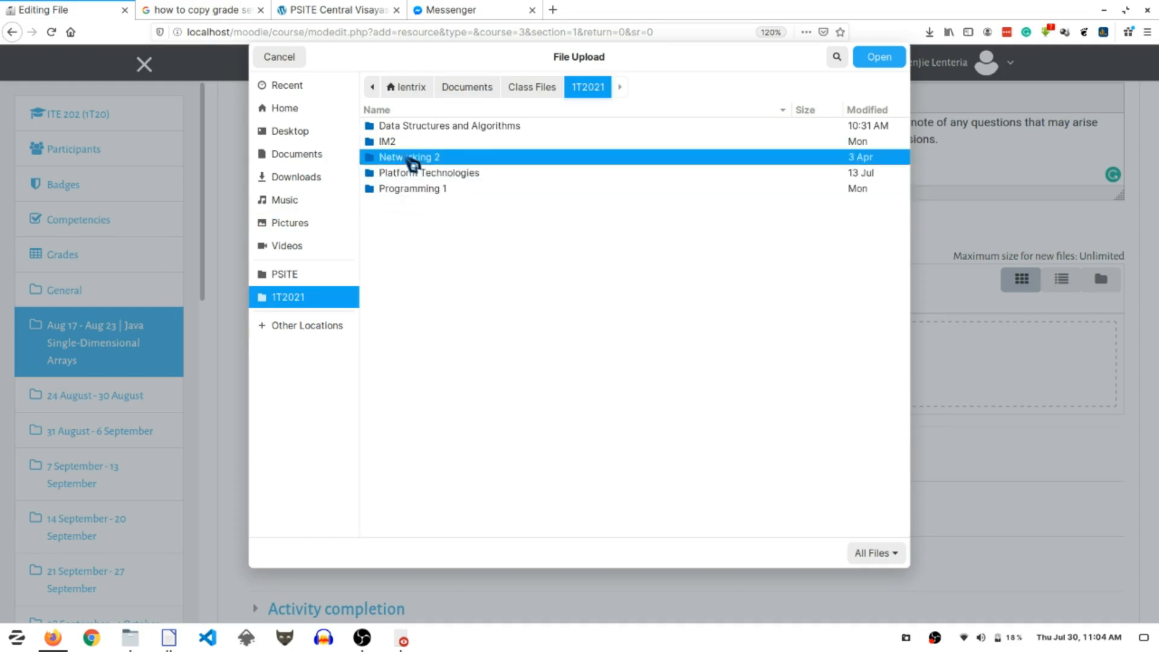
{"action": "left_click", "coordinate": [391, 144]}
{"action": "left_click", "coordinate": [402, 175]}
{"action": "left_click", "coordinate": [410, 190]}
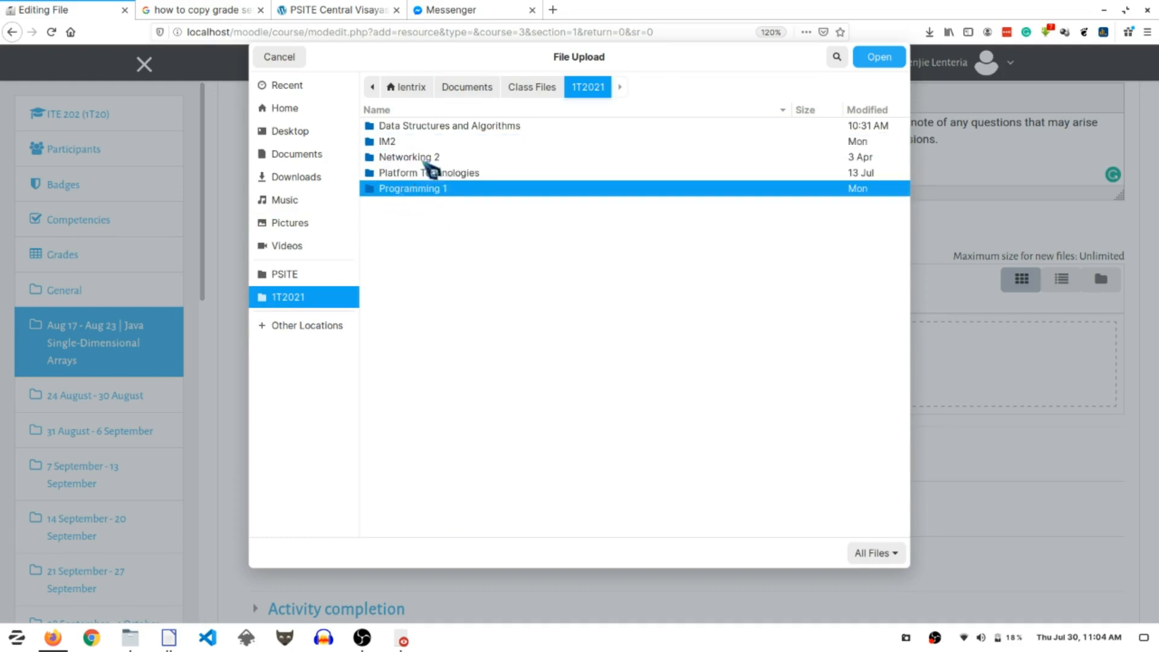
{"action": "left_click", "coordinate": [409, 128]}
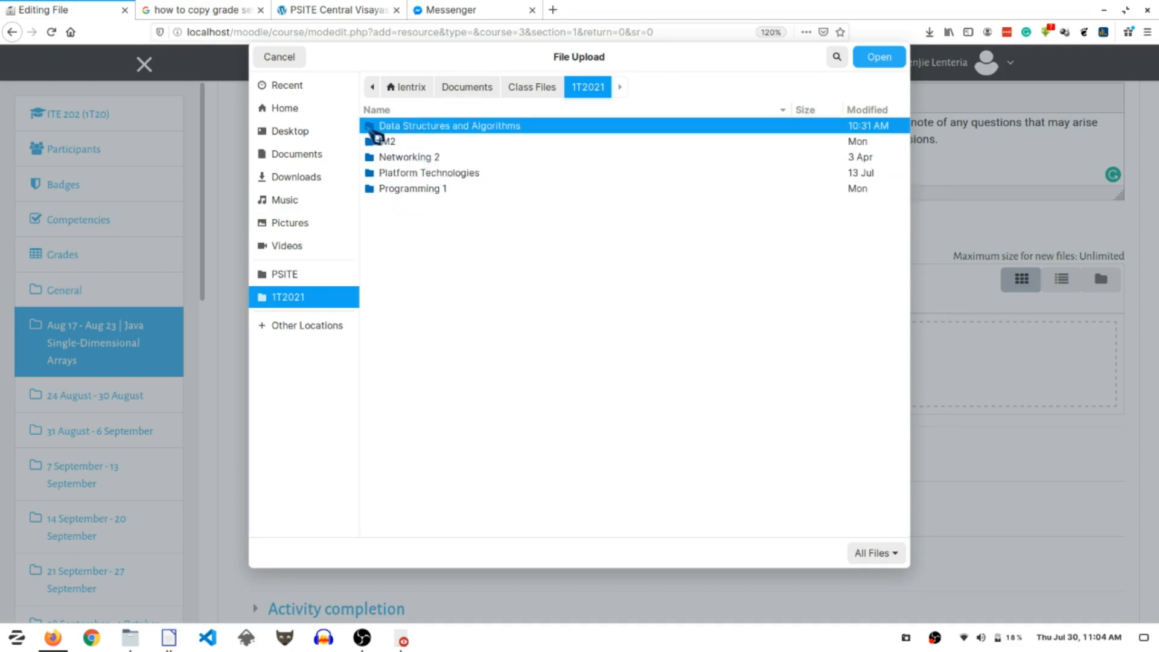
{"action": "double_click", "coordinate": [382, 129]}
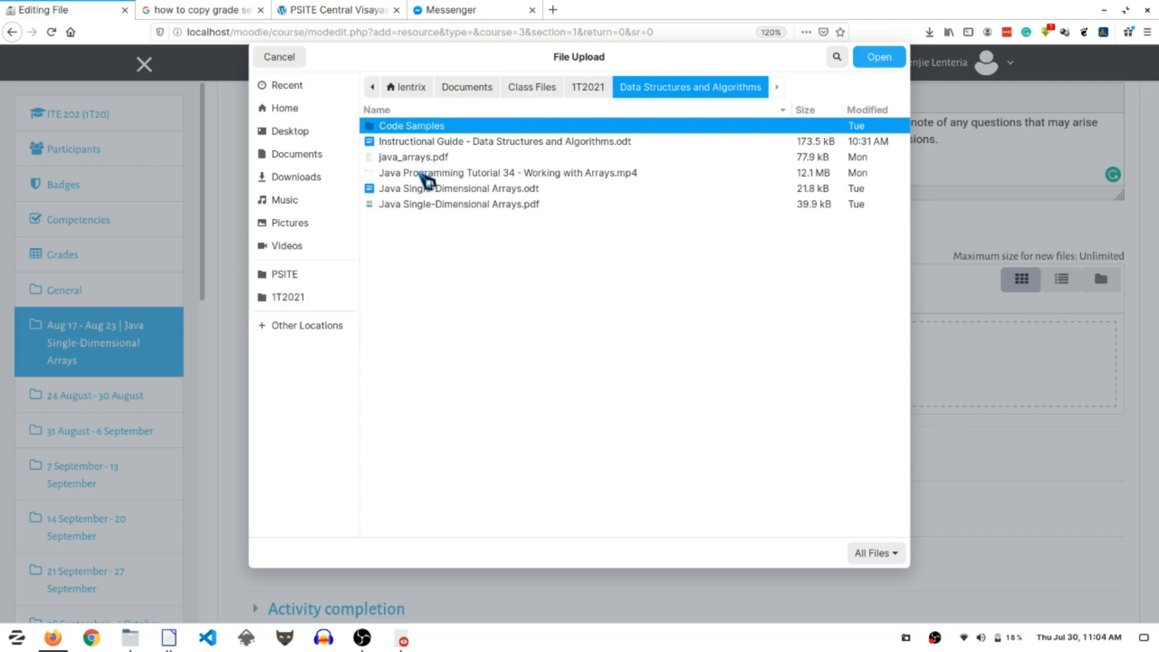
- Upload "Java Programming Tutorial 34 - Working with Arrays.mp4" as the resource's file
{"action": "left_click", "coordinate": [430, 174]}
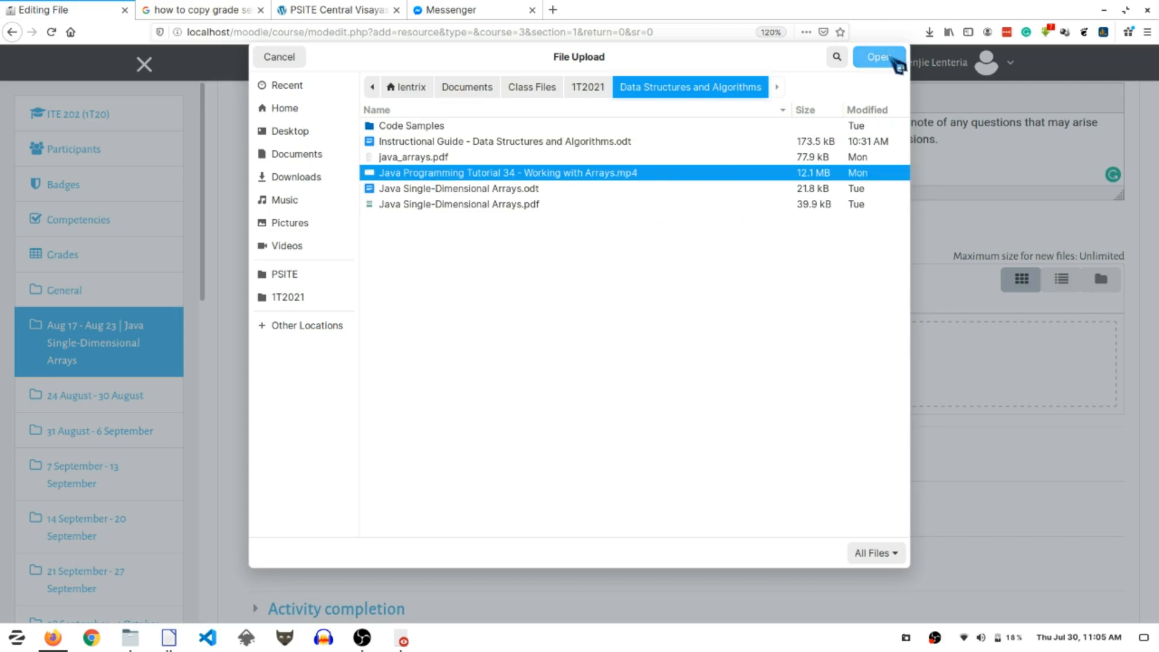
{"action": "left_click", "coordinate": [897, 62]}
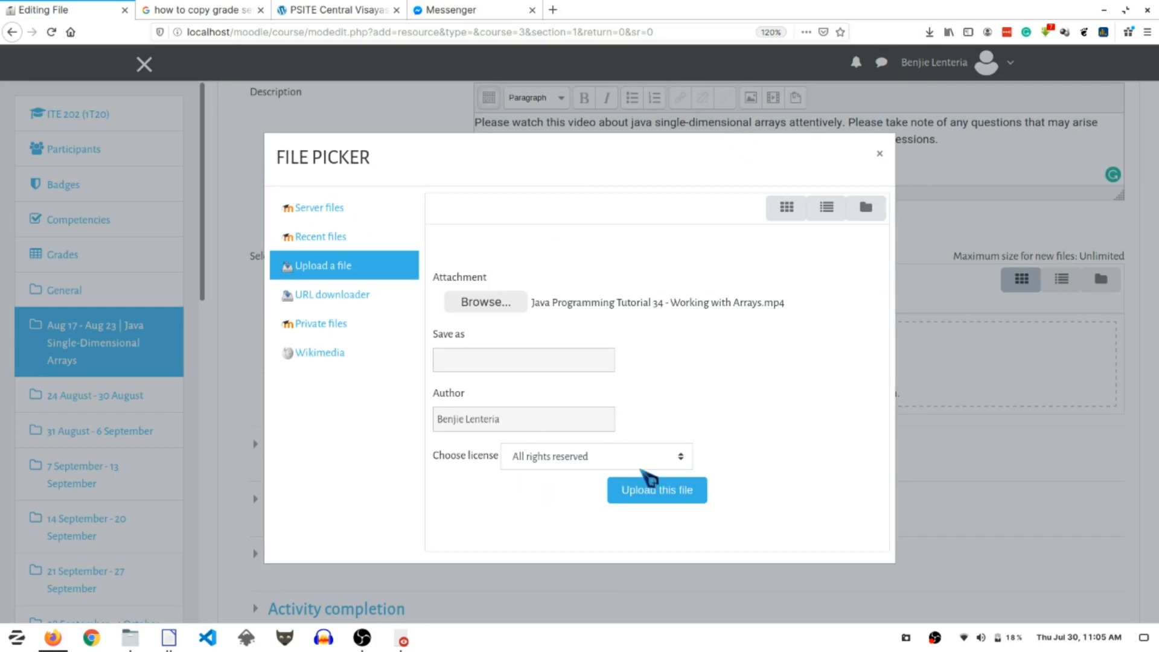
{"action": "left_click", "coordinate": [649, 493]}
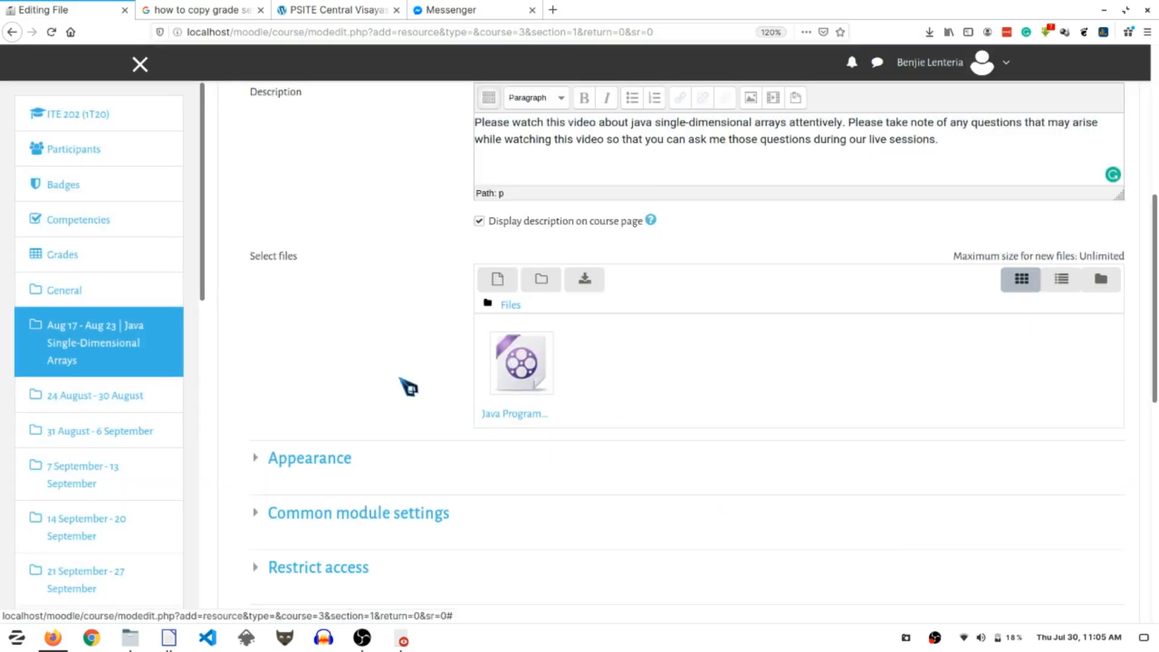
- Set the video resource's display to Force download, then save it and return to the course
{"action": "scroll", "coordinate": [700, 450], "scroll_direction": "down", "scroll_amount": 3}
{"action": "scroll", "coordinate": [692, 442], "scroll_direction": "down", "scroll_amount": 3}
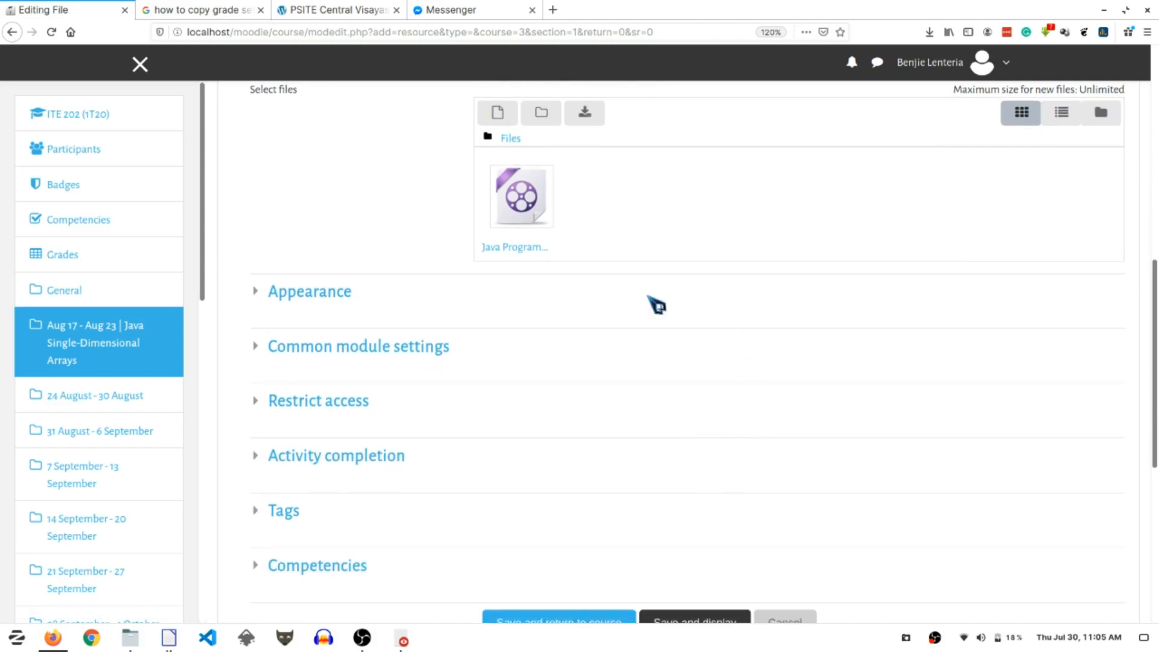
{"action": "left_click", "coordinate": [308, 295]}
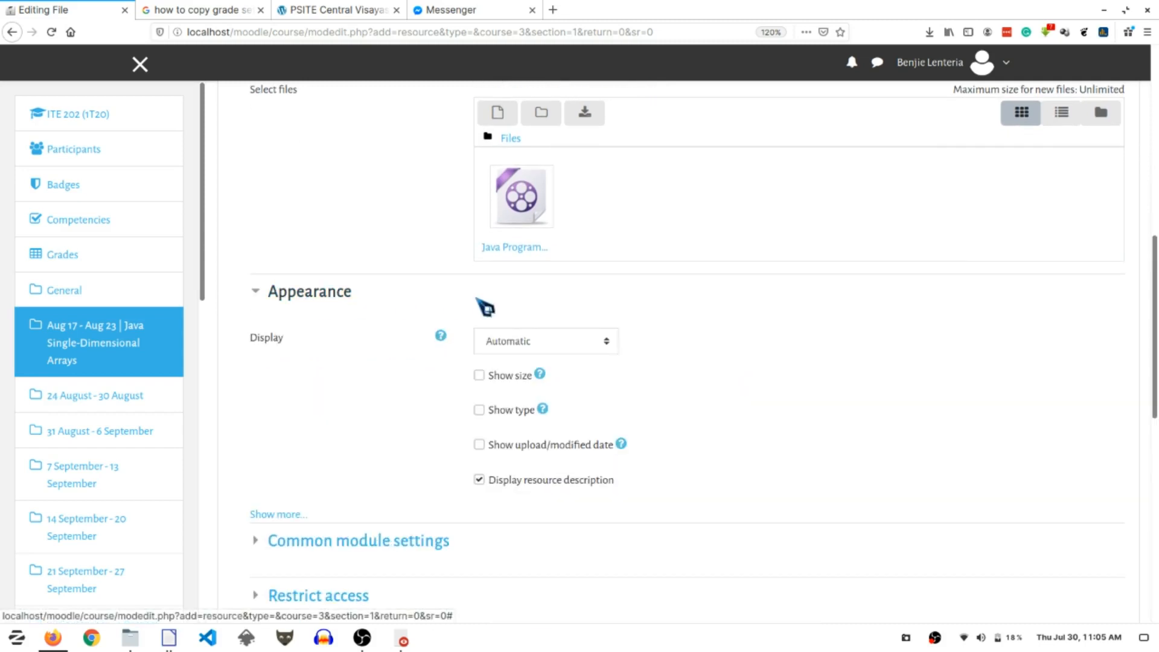
{"action": "left_click", "coordinate": [610, 344]}
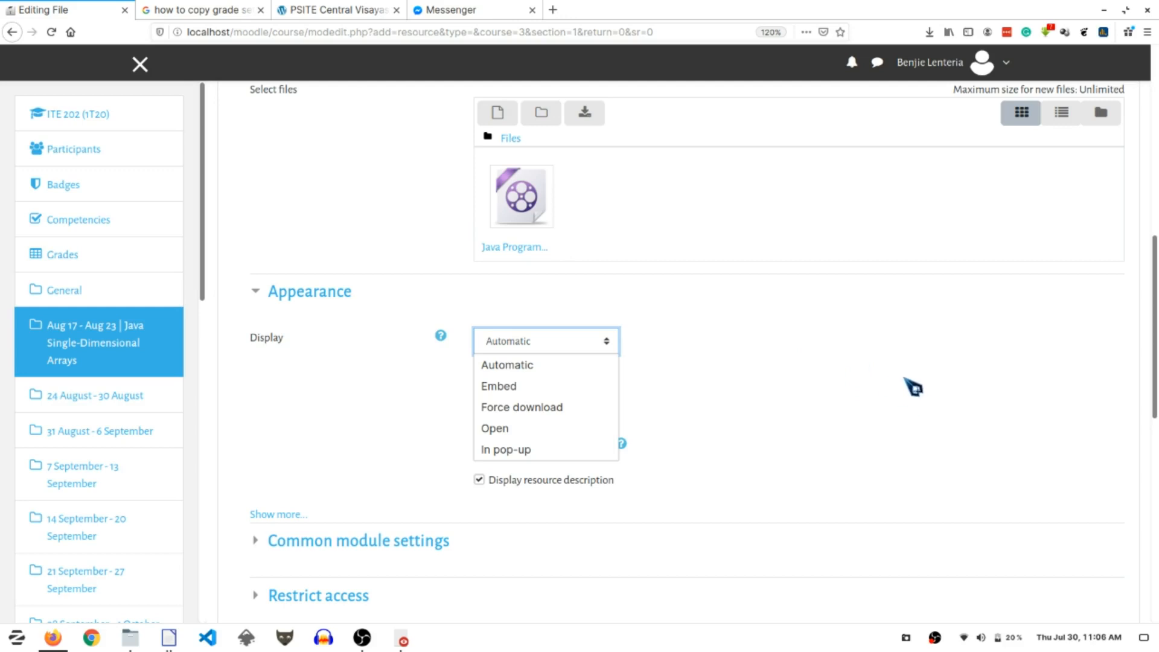
{"action": "left_click", "coordinate": [548, 410]}
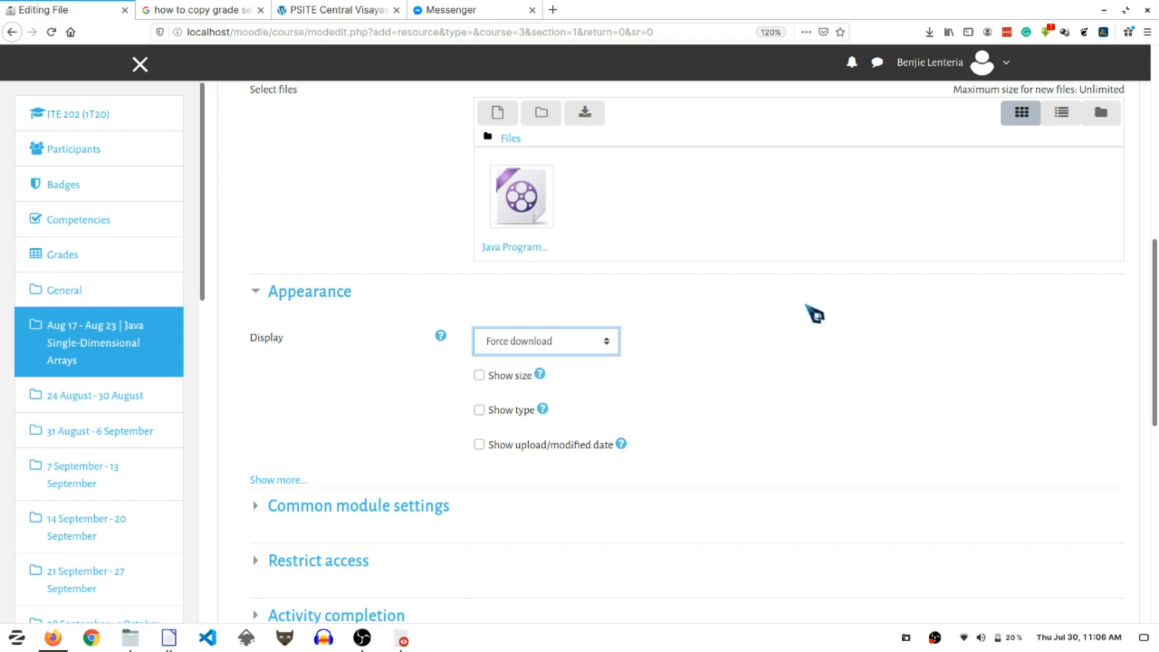
{"action": "scroll", "coordinate": [757, 372], "scroll_direction": "down", "scroll_amount": 2}
{"action": "scroll", "coordinate": [767, 371], "scroll_direction": "down", "scroll_amount": 2}
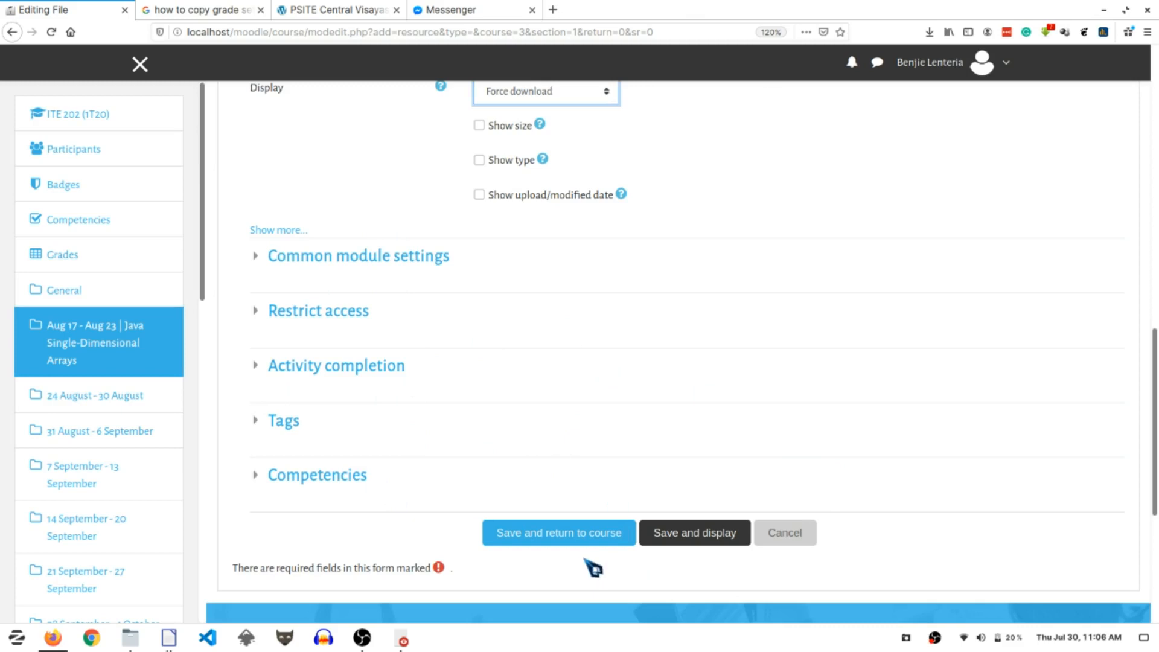
{"action": "left_click", "coordinate": [547, 544]}
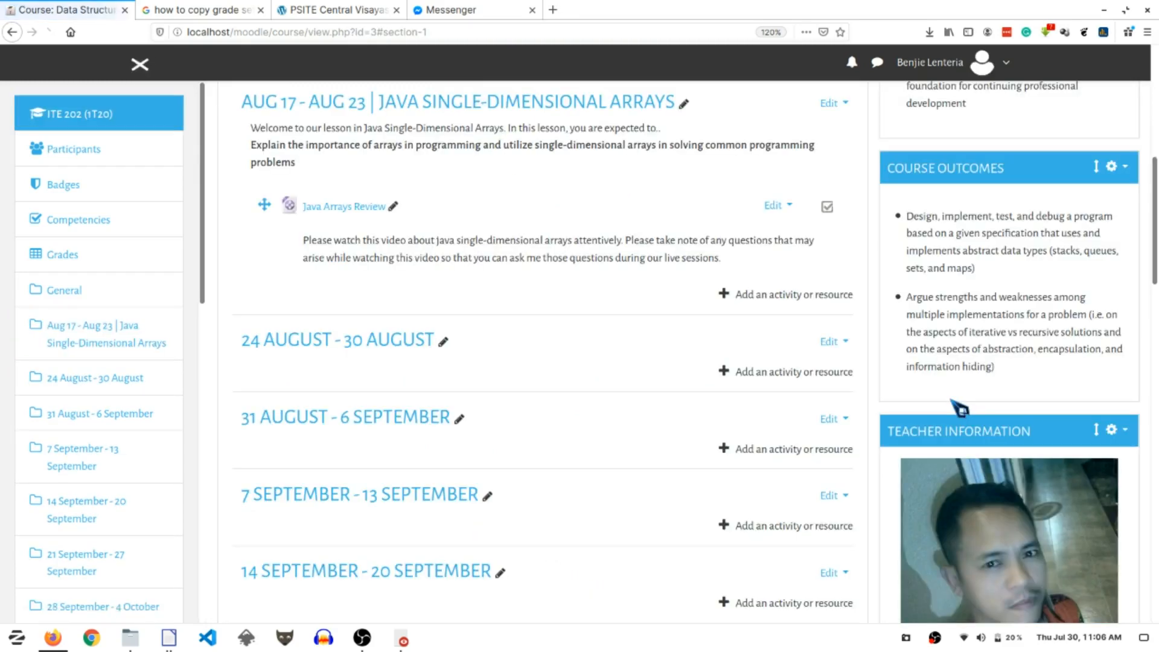
{"action": "scroll", "coordinate": [604, 318], "scroll_direction": "up", "scroll_amount": 2}
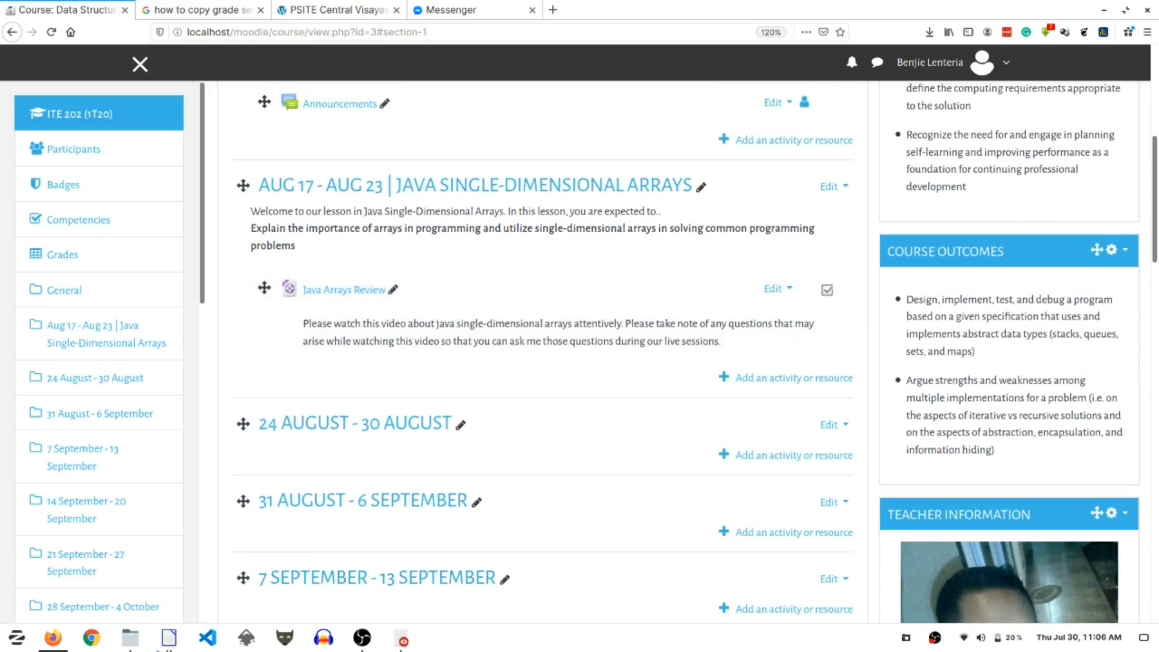
- Switch to the Instructional Guide in LibreOffice Writer and review the Week 1 teaching-learning activities and learning resources
{"action": "mouse_move", "coordinate": [175, 642]}
{"action": "left_click", "coordinate": [178, 562]}
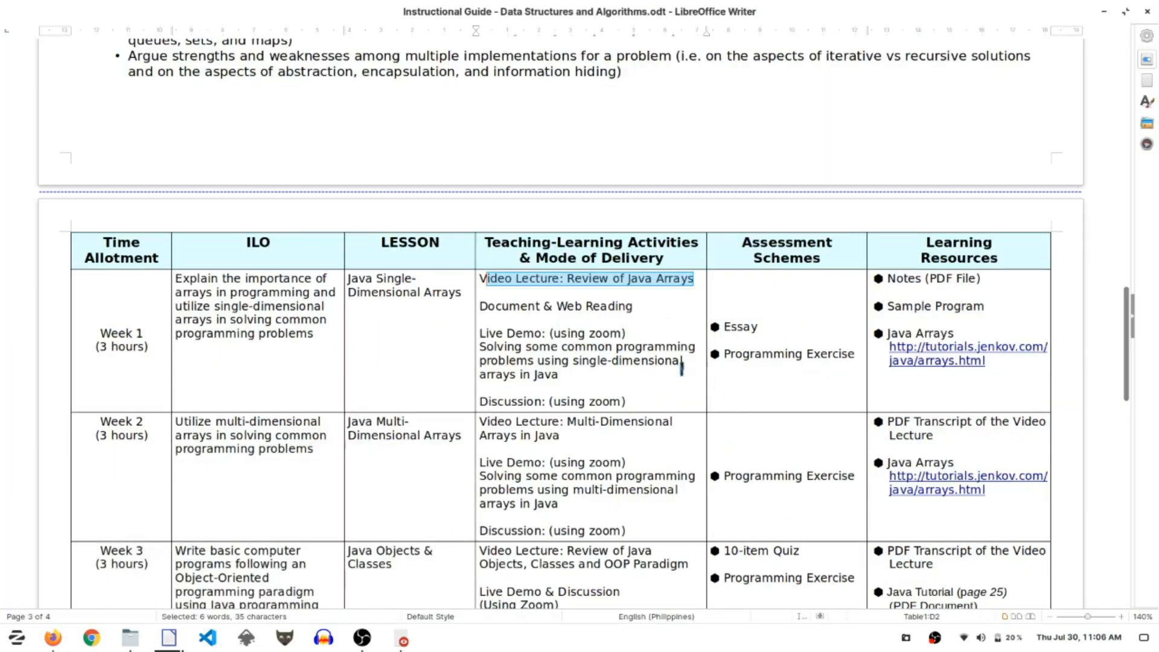
{"action": "left_click_drag", "start_coordinate": [493, 332], "coordinate": [615, 347]}
{"action": "left_click_drag", "start_coordinate": [609, 403], "coordinate": [580, 371]}
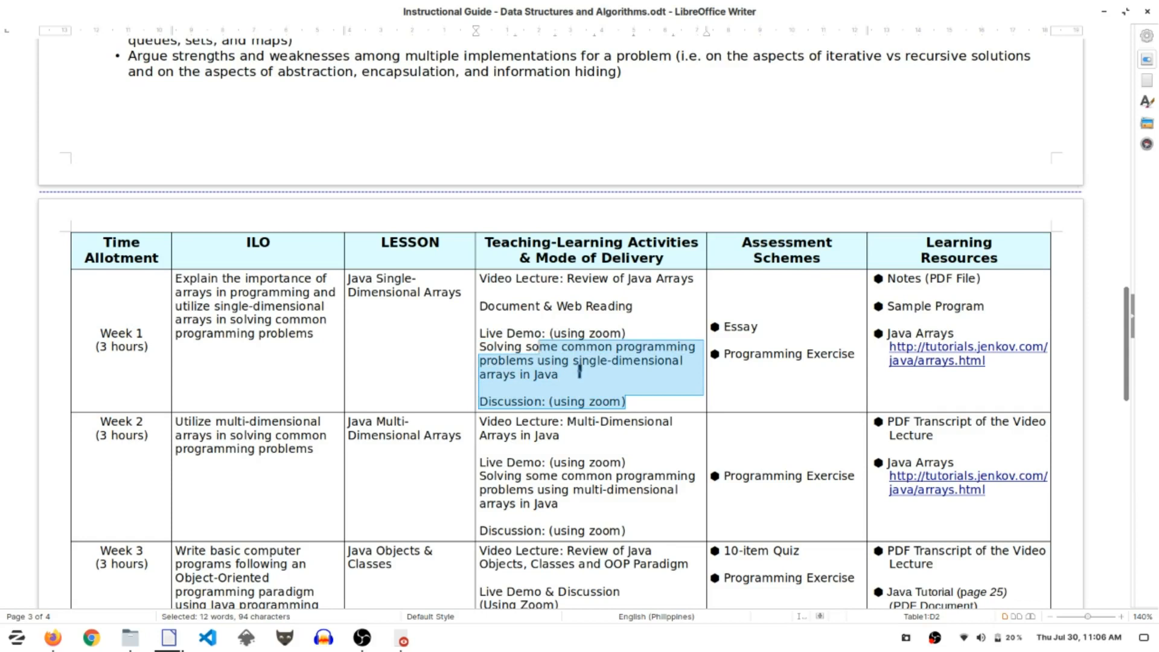
{"action": "left_click_drag", "start_coordinate": [488, 306], "coordinate": [595, 306]}
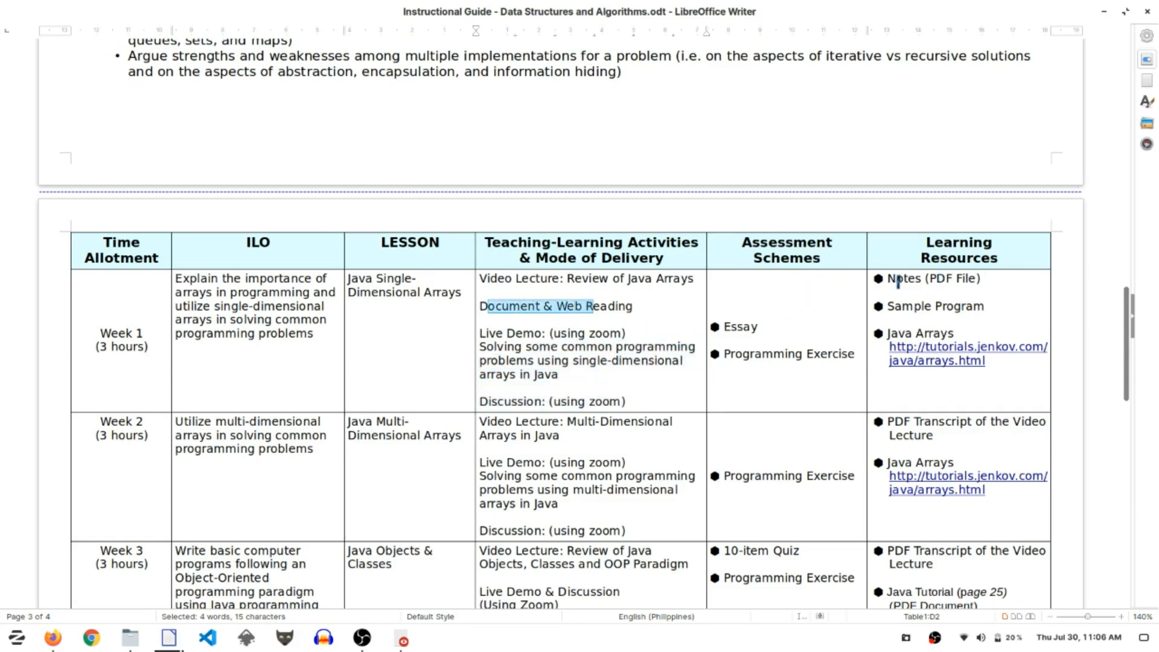
{"action": "left_click_drag", "start_coordinate": [890, 278], "coordinate": [1000, 279]}
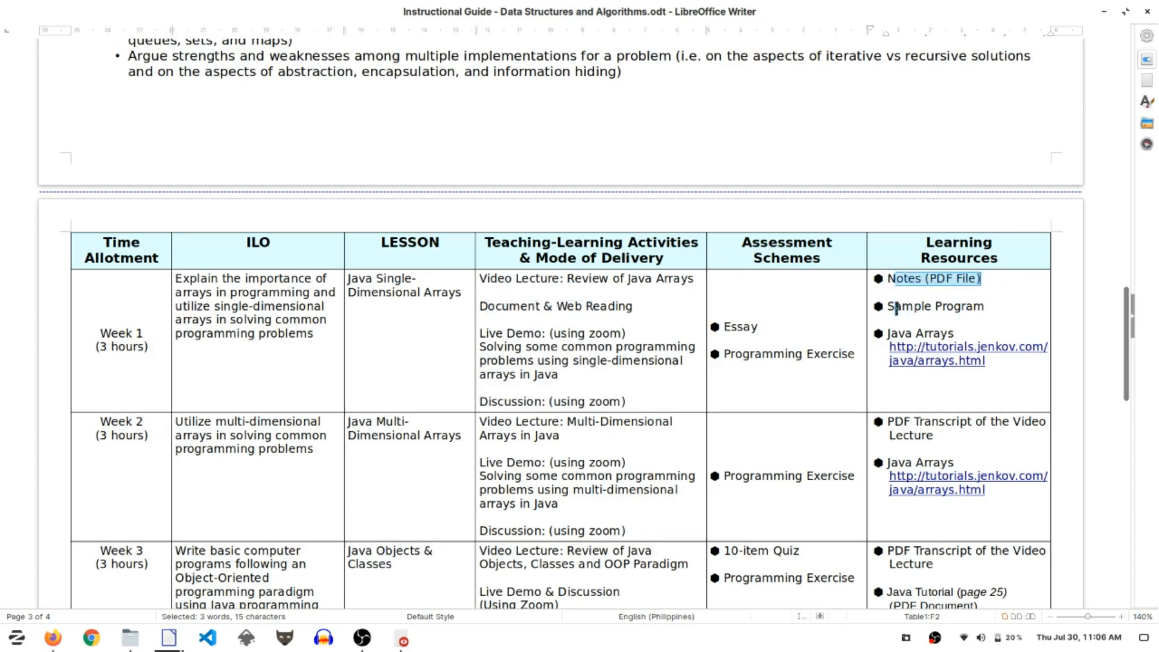
{"action": "left_click_drag", "start_coordinate": [896, 308], "coordinate": [985, 306]}
{"action": "left_click_drag", "start_coordinate": [1003, 362], "coordinate": [918, 333]}
{"action": "left_click", "coordinate": [1017, 305]}
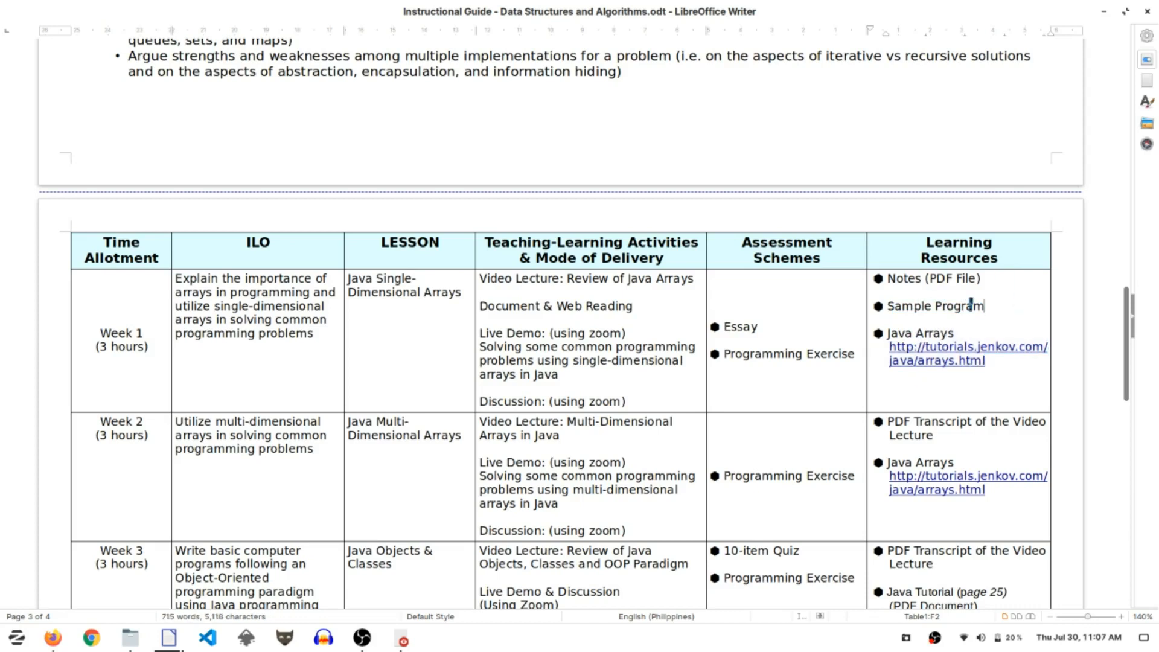
- Back in the Moodle course in Firefox, add a File resource named "Lecture Notes" to the Aug 17 - Aug 23 section
{"action": "mouse_move", "coordinate": [63, 640]}
{"action": "left_click", "coordinate": [62, 641]}
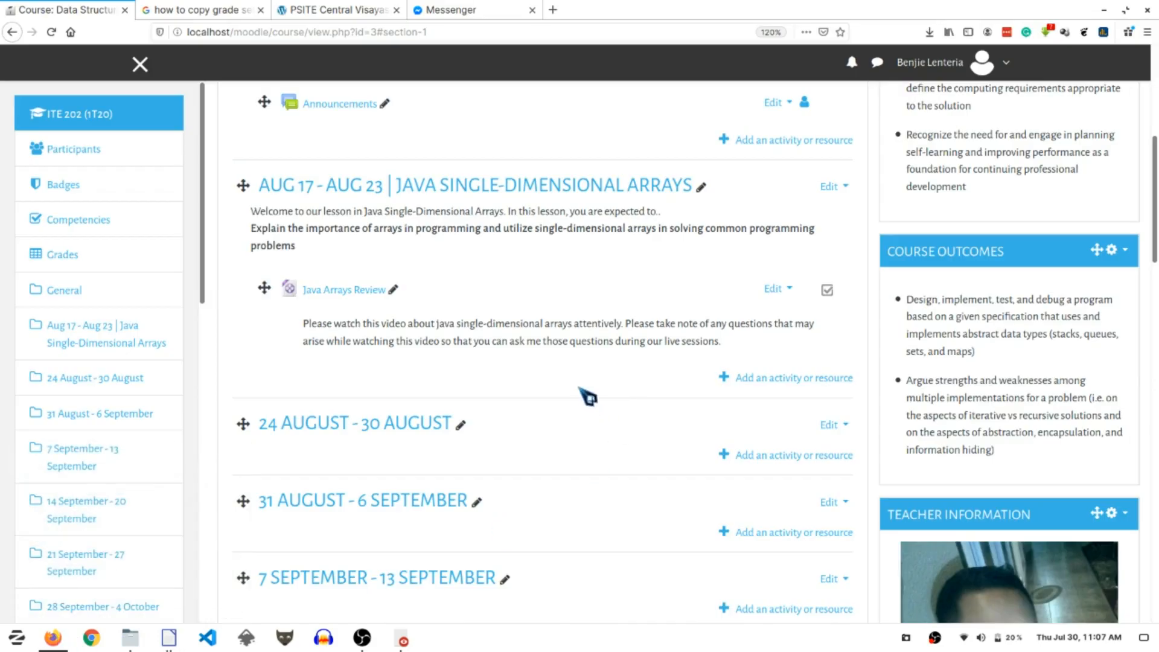
{"action": "left_click", "coordinate": [788, 381]}
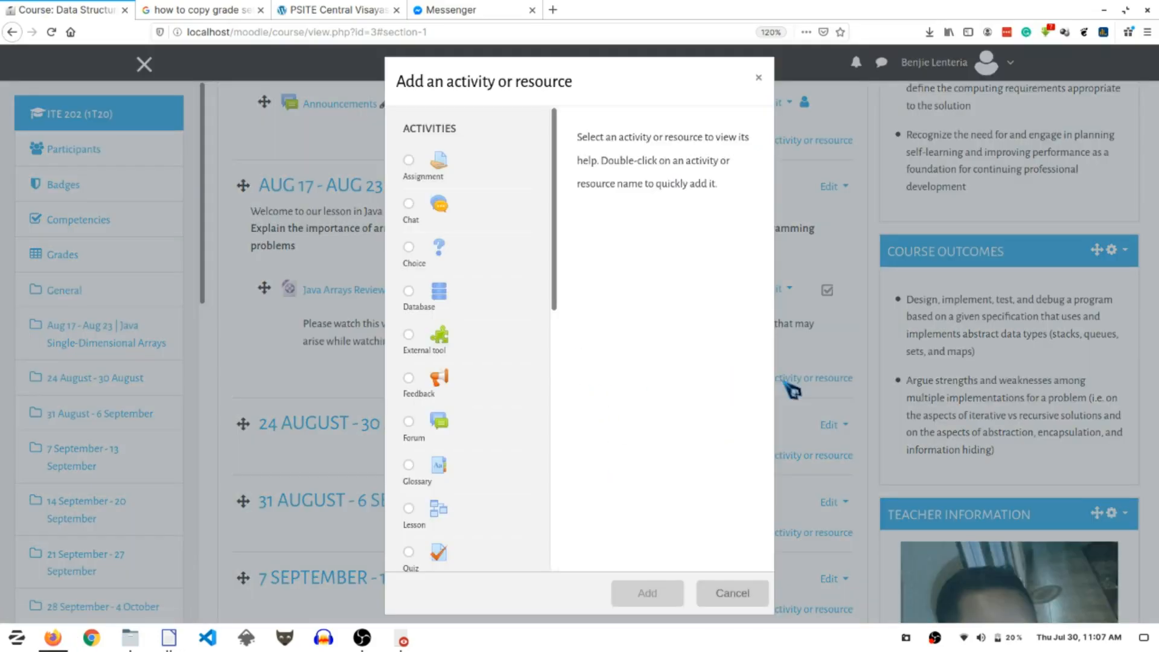
{"action": "left_click_drag", "start_coordinate": [562, 187], "coordinate": [566, 531]}
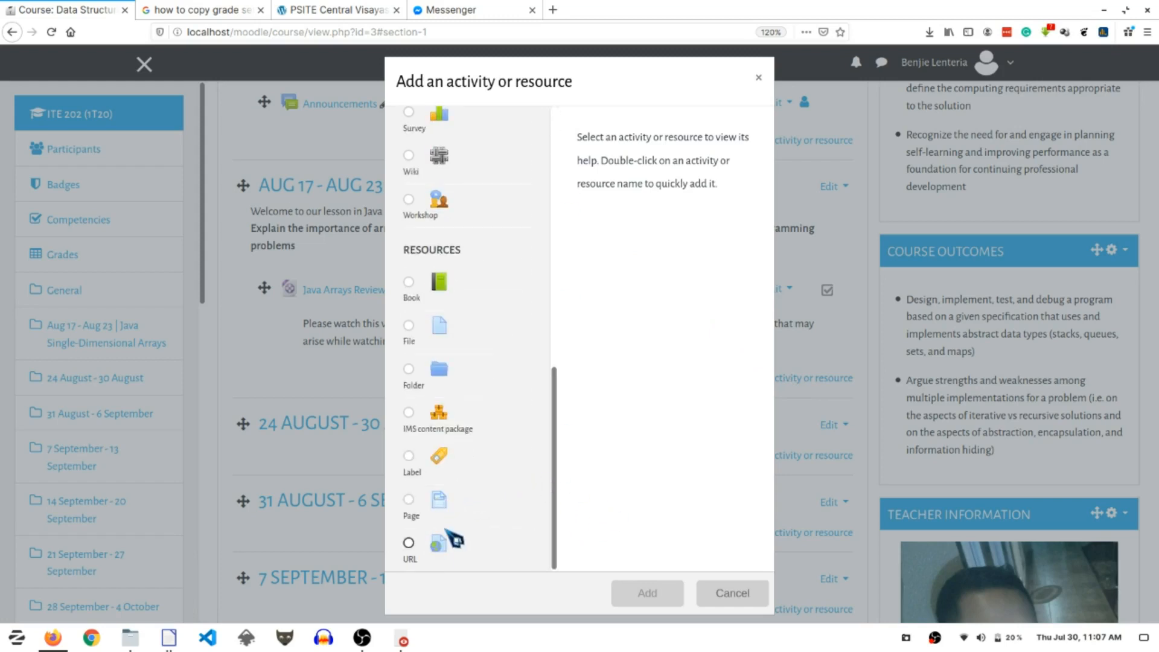
{"action": "left_click", "coordinate": [416, 331]}
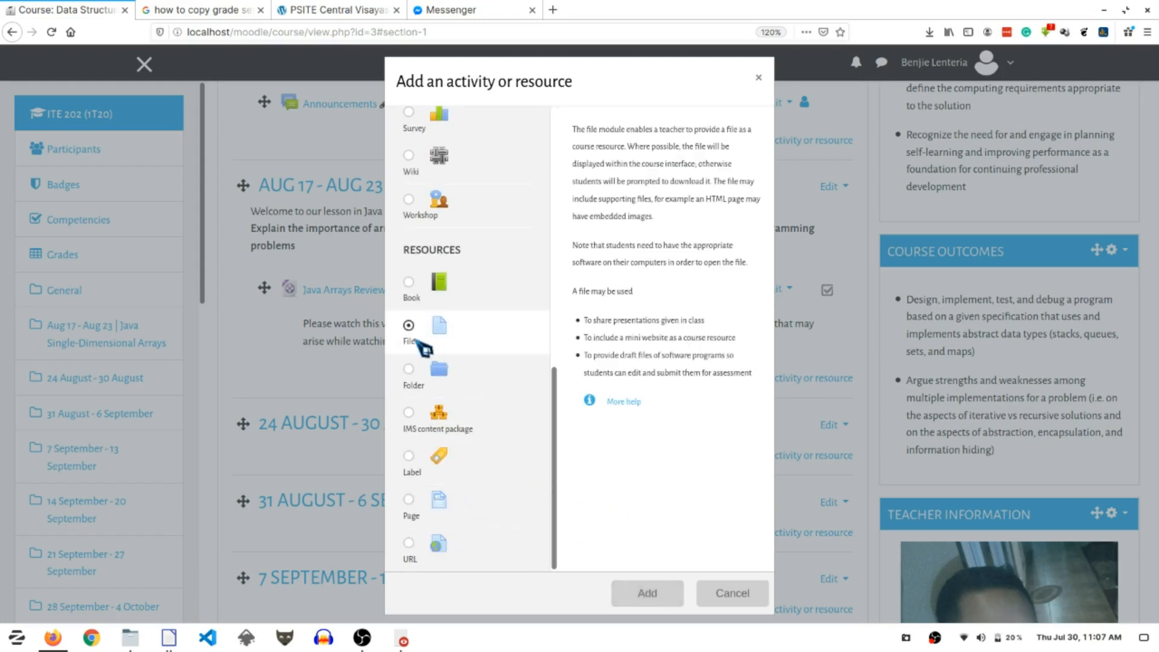
{"action": "left_click", "coordinate": [658, 593]}
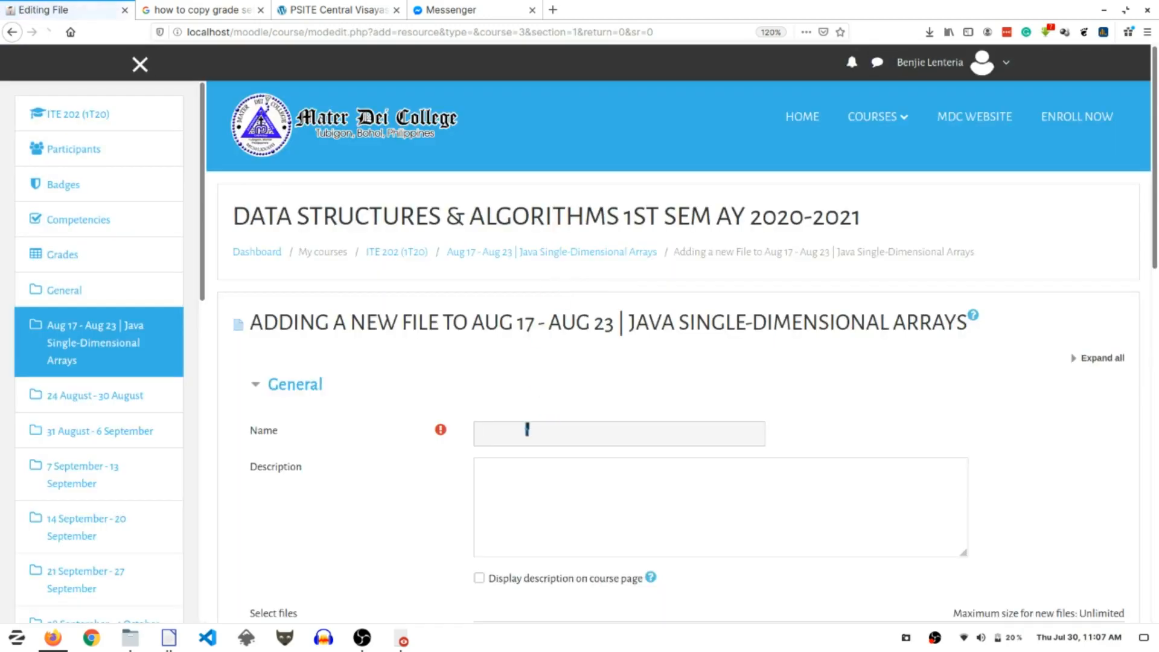
{"action": "left_click", "coordinate": [526, 430]}
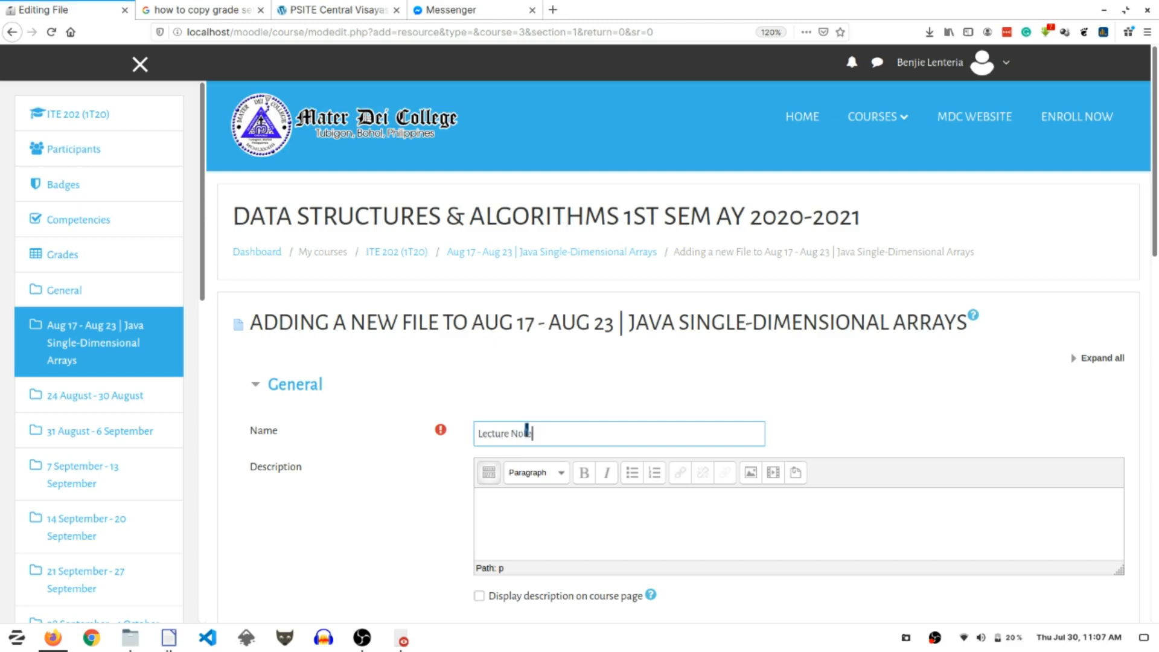
- Enter the description "Please read this lecture notes for better understanding of the lesson. Some of the quiz questions will certainly be taken from this note."
{"action": "left_click", "coordinate": [582, 525]}
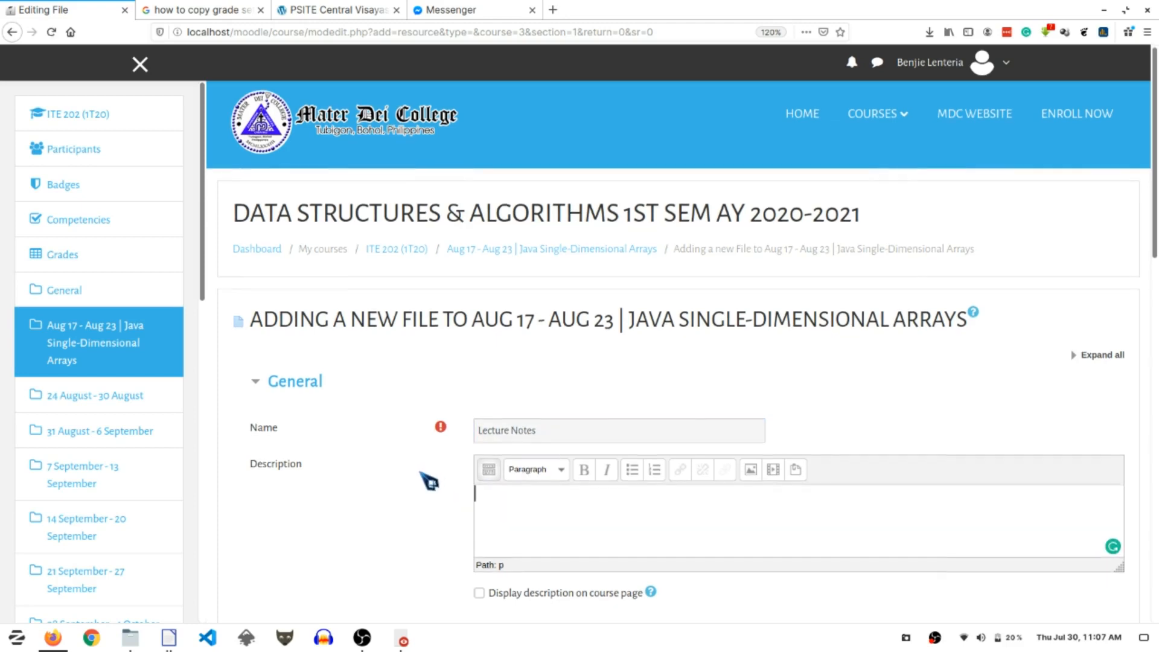
{"action": "scroll", "coordinate": [440, 495], "scroll_direction": "down", "scroll_amount": 2}
{"action": "type", "text": "Please read t"}
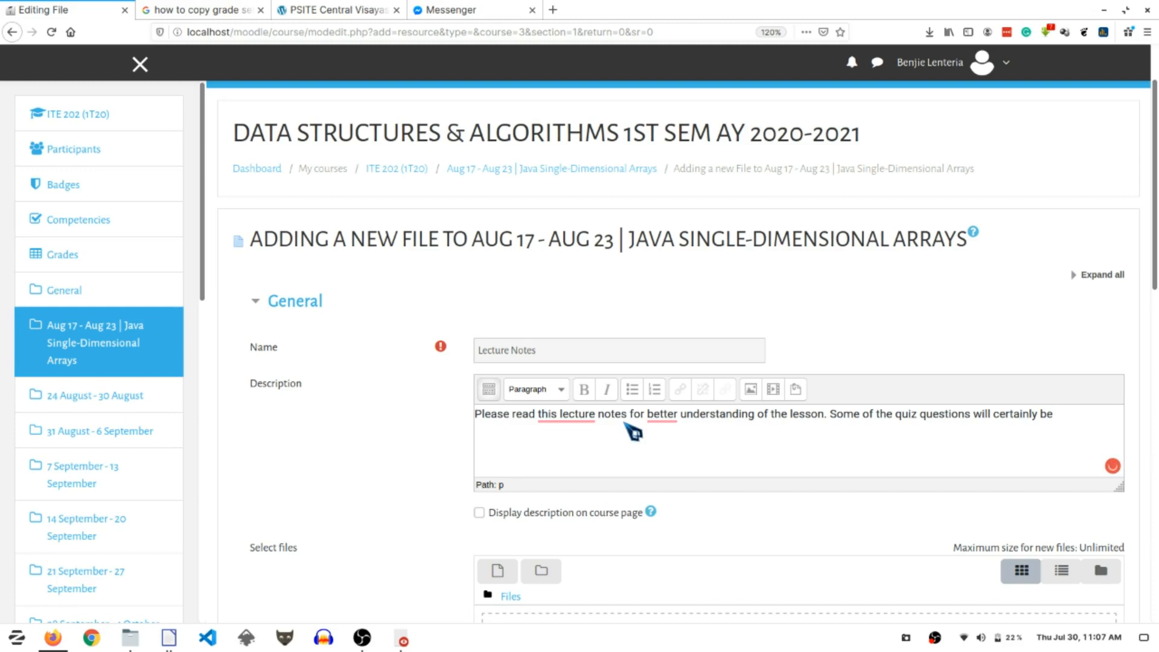
{"action": "type", "text": "his note."}
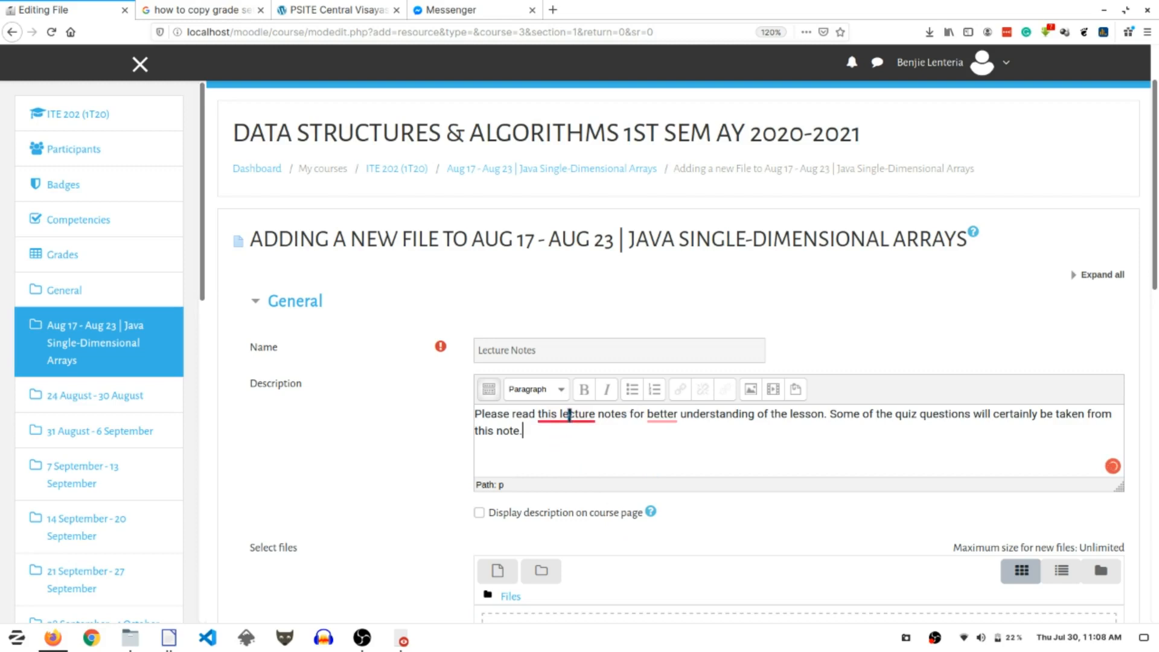
- Accept the grammar corrections "these lecture" and "a better" in the description, and display the description on the course page
{"action": "mouse_move", "coordinate": [571, 419]}
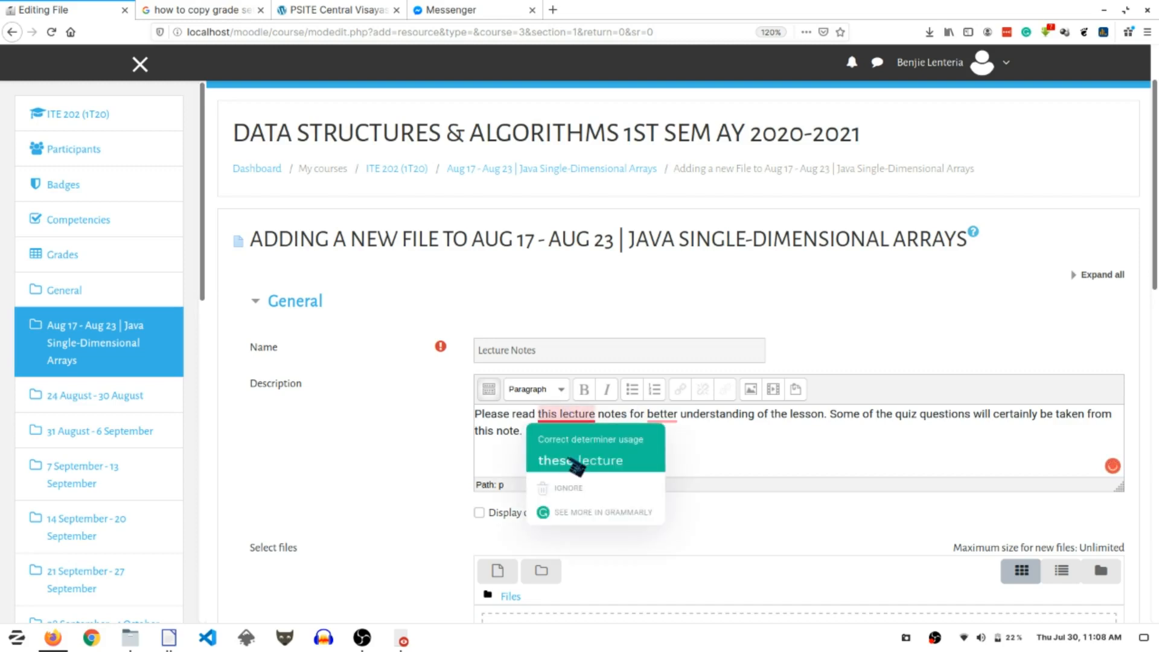
{"action": "left_click", "coordinate": [609, 470]}
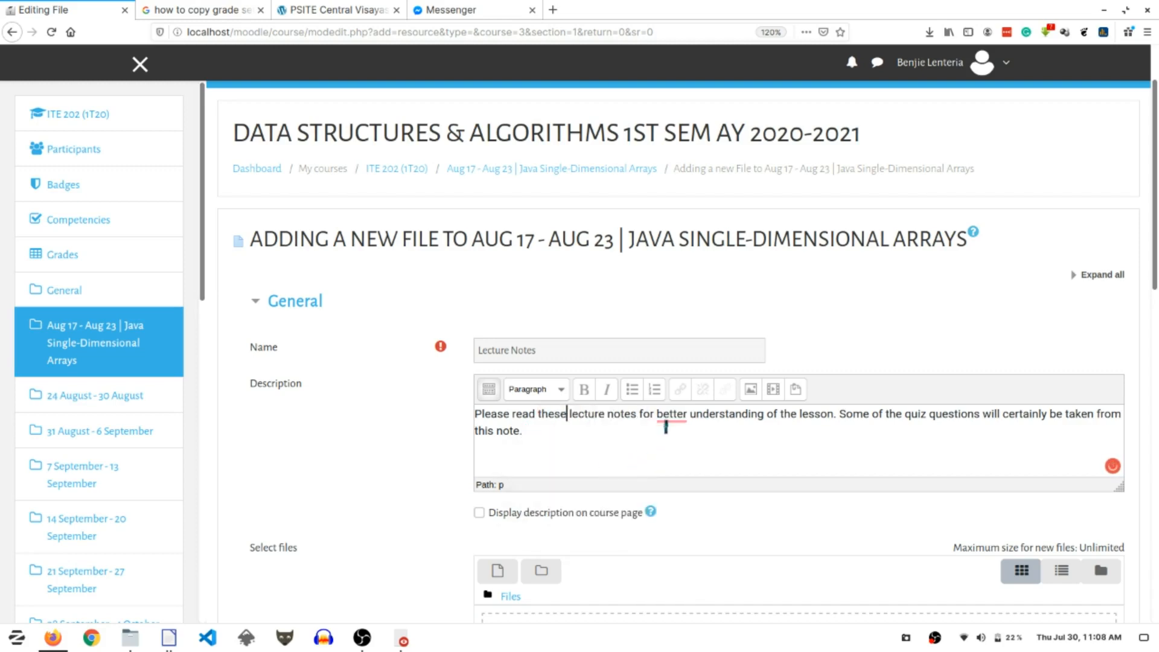
{"action": "mouse_move", "coordinate": [668, 415]}
{"action": "left_click", "coordinate": [688, 465]}
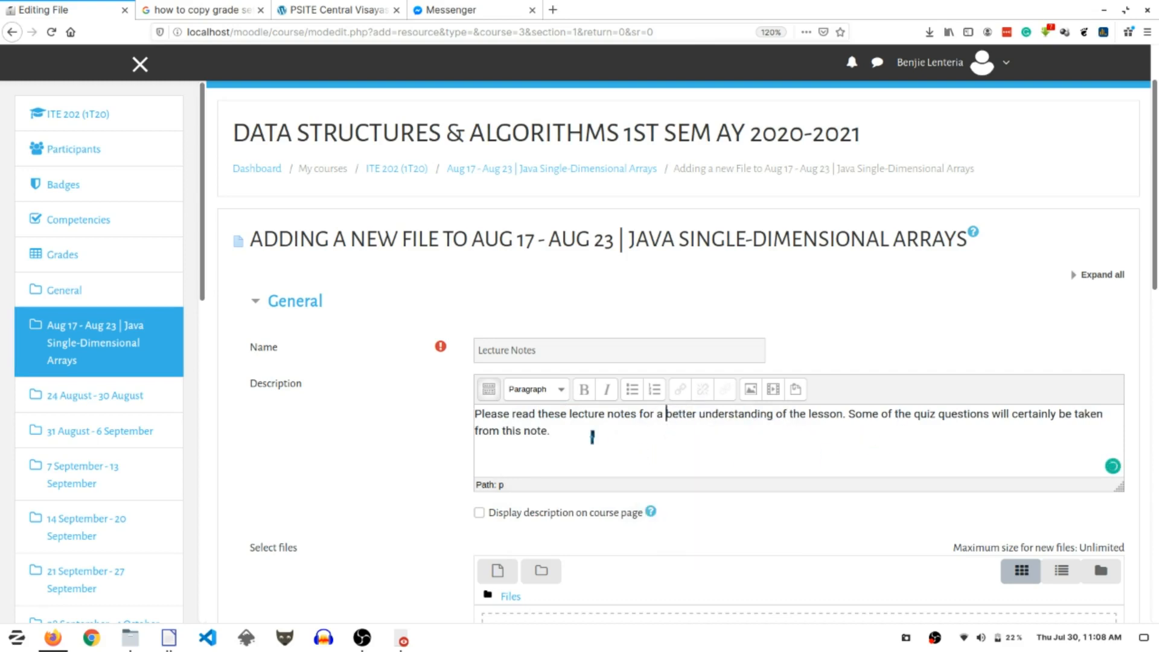
{"action": "left_click", "coordinate": [480, 512]}
- Upload java_arrays.pdf from the Data Structures and Algorithms folder inside 1T2021 as the Lecture Notes file
{"action": "scroll", "coordinate": [417, 500], "scroll_direction": "down", "scroll_amount": 2}
{"action": "scroll", "coordinate": [401, 520], "scroll_direction": "down", "scroll_amount": 1}
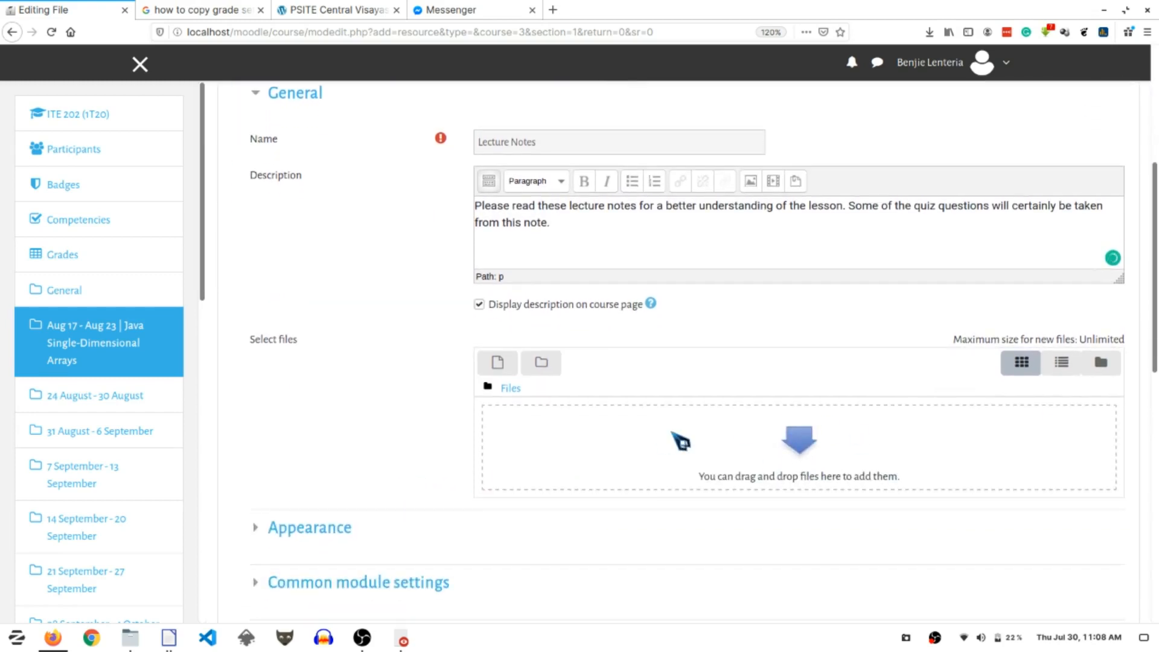
{"action": "scroll", "coordinate": [727, 378], "scroll_direction": "down", "scroll_amount": 1}
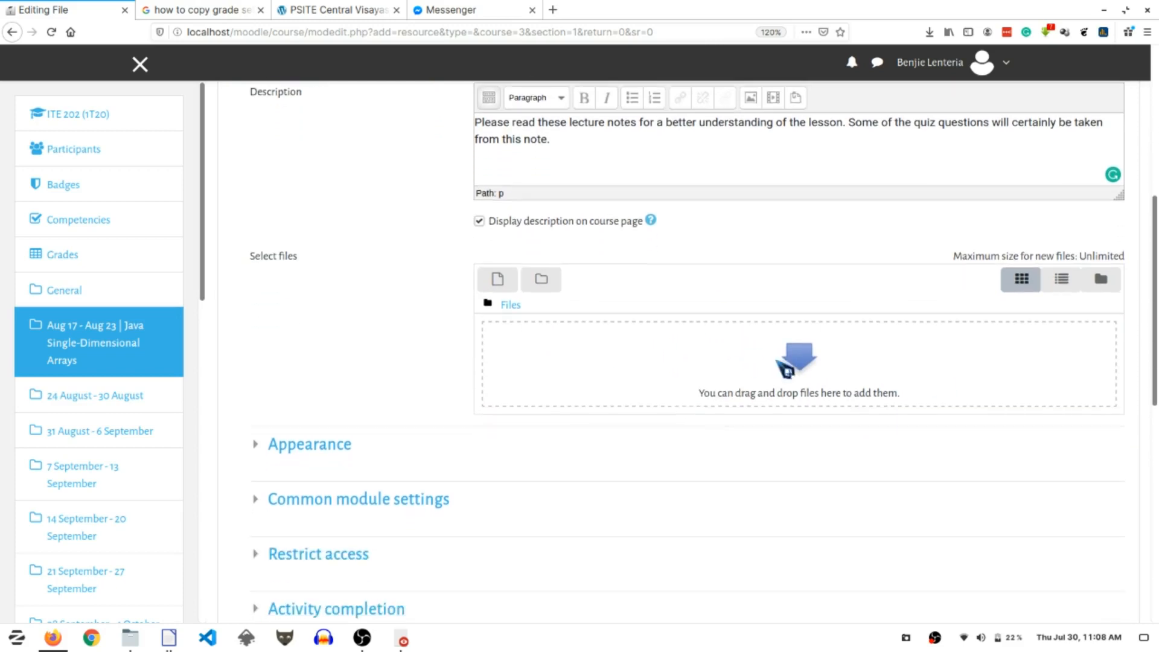
{"action": "left_click", "coordinate": [131, 638]}
{"action": "left_click_drag", "start_coordinate": [719, 137], "coordinate": [492, 147]}
{"action": "left_click", "coordinate": [91, 437]}
{"action": "left_click", "coordinate": [224, 212]}
{"action": "double_click", "coordinate": [223, 211]}
{"action": "left_click_drag", "start_coordinate": [423, 208], "coordinate": [864, 371]}
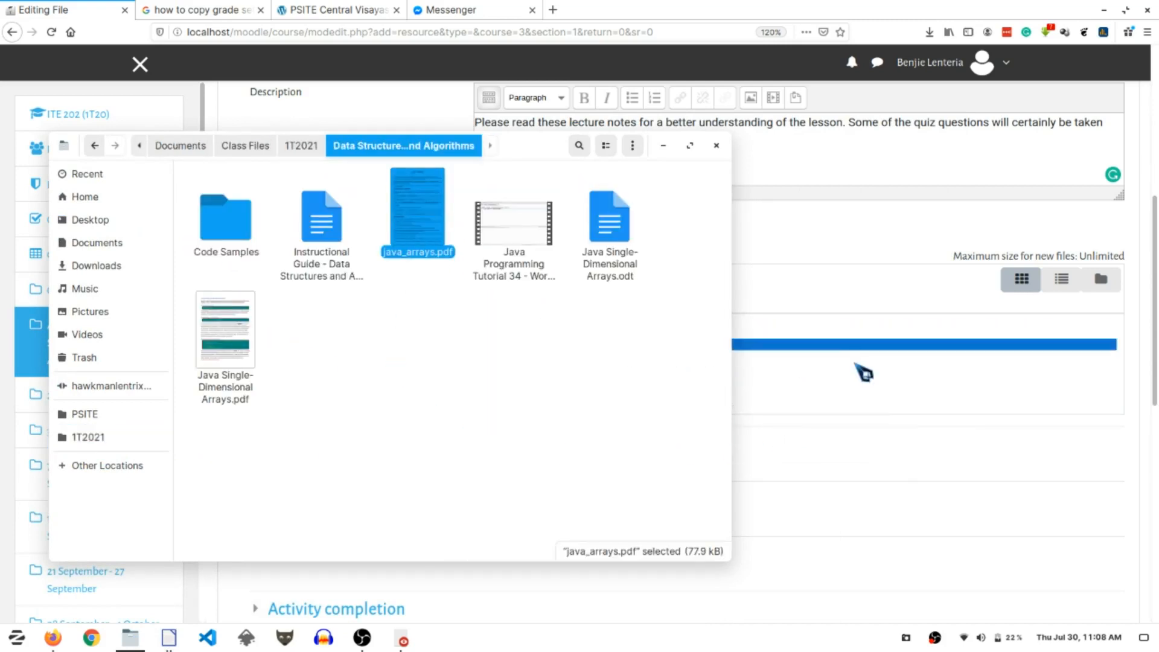
{"action": "left_click", "coordinate": [1141, 439]}
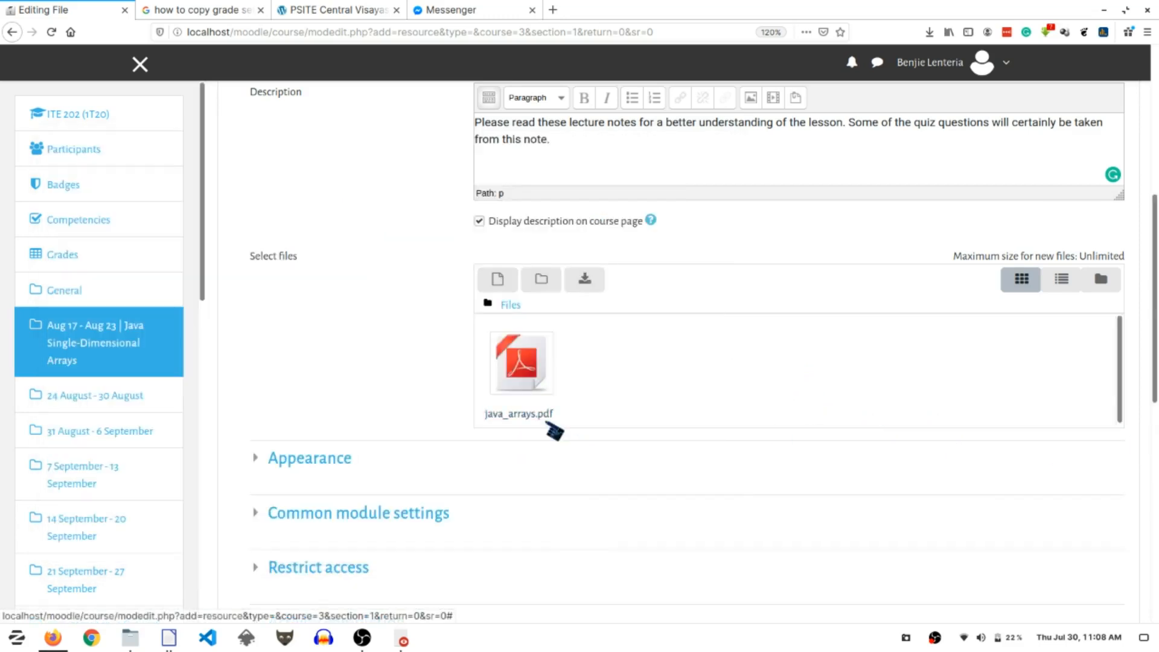
- Set the Lecture Notes resource's display to Open, then save it and return to the course
{"action": "scroll", "coordinate": [395, 438], "scroll_direction": "down", "scroll_amount": 3}
{"action": "left_click", "coordinate": [308, 334]}
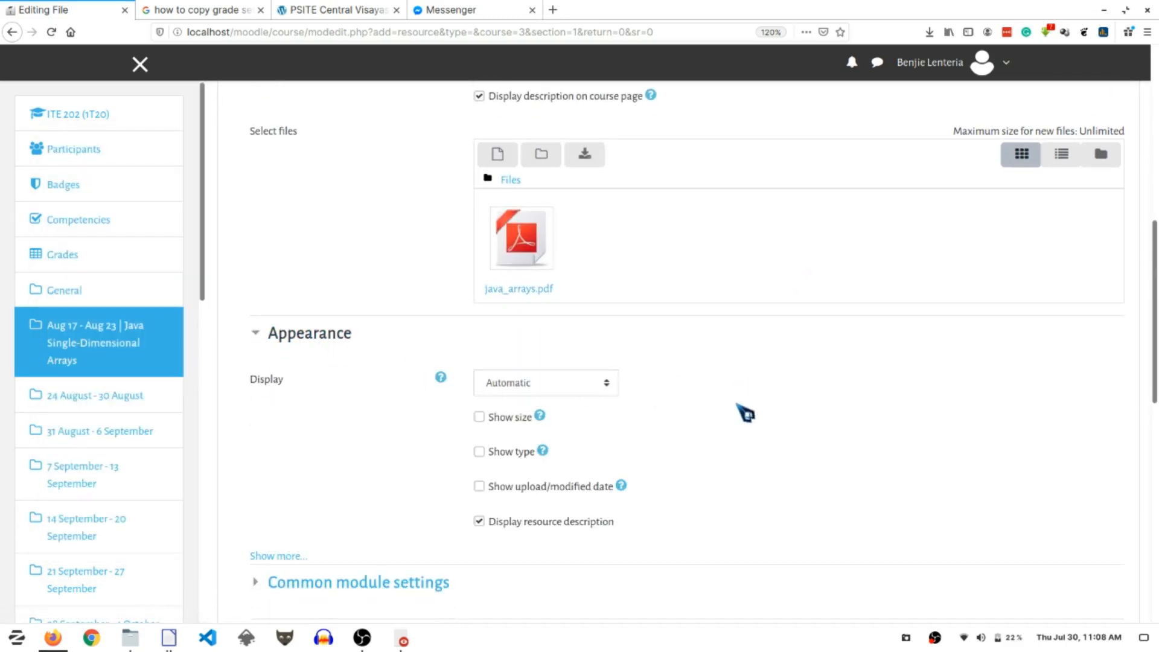
{"action": "scroll", "coordinate": [725, 399], "scroll_direction": "down", "scroll_amount": 2}
{"action": "left_click", "coordinate": [606, 299]}
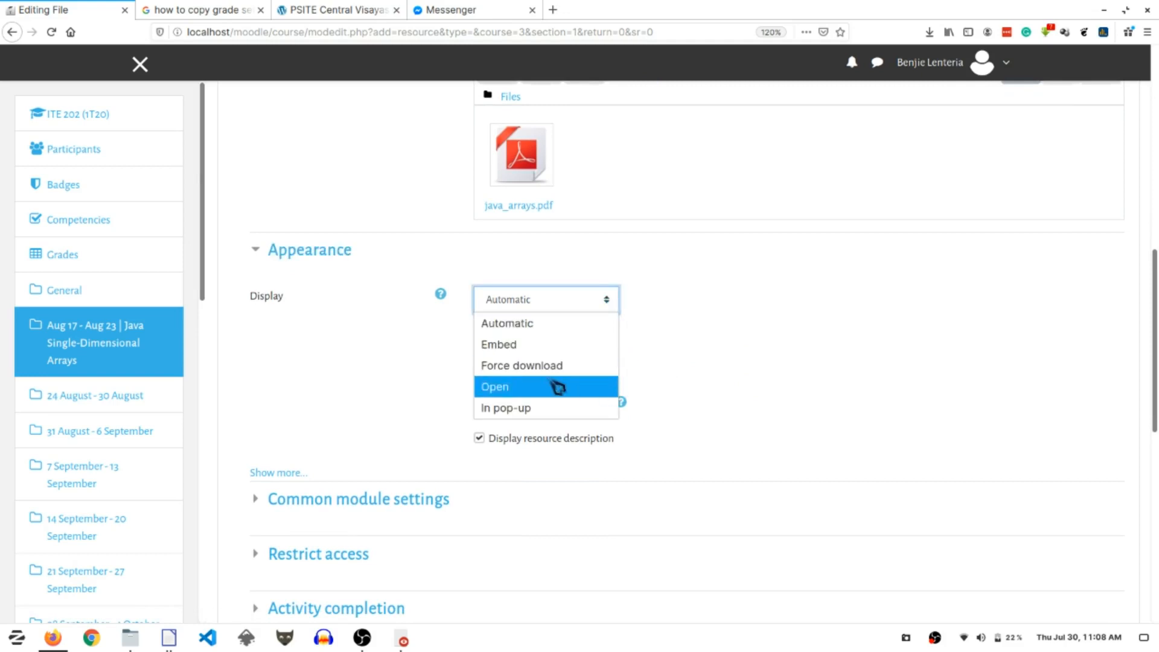
{"action": "left_click", "coordinate": [546, 378]}
{"action": "scroll", "coordinate": [868, 336], "scroll_direction": "down", "scroll_amount": 6}
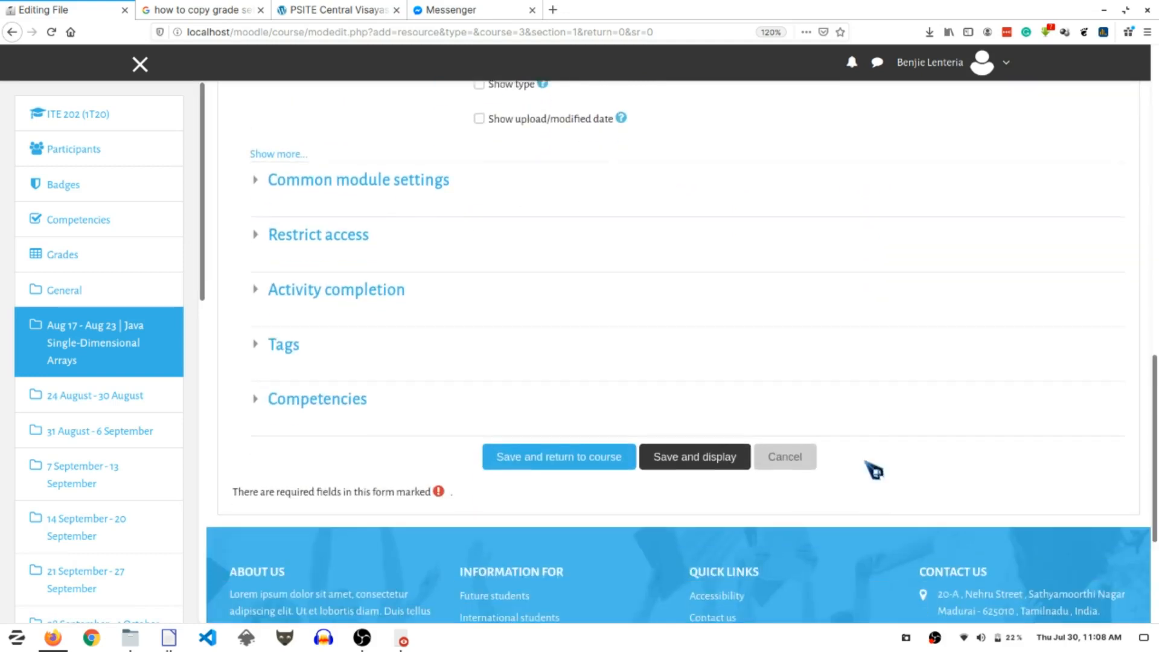
{"action": "left_click", "coordinate": [557, 450]}
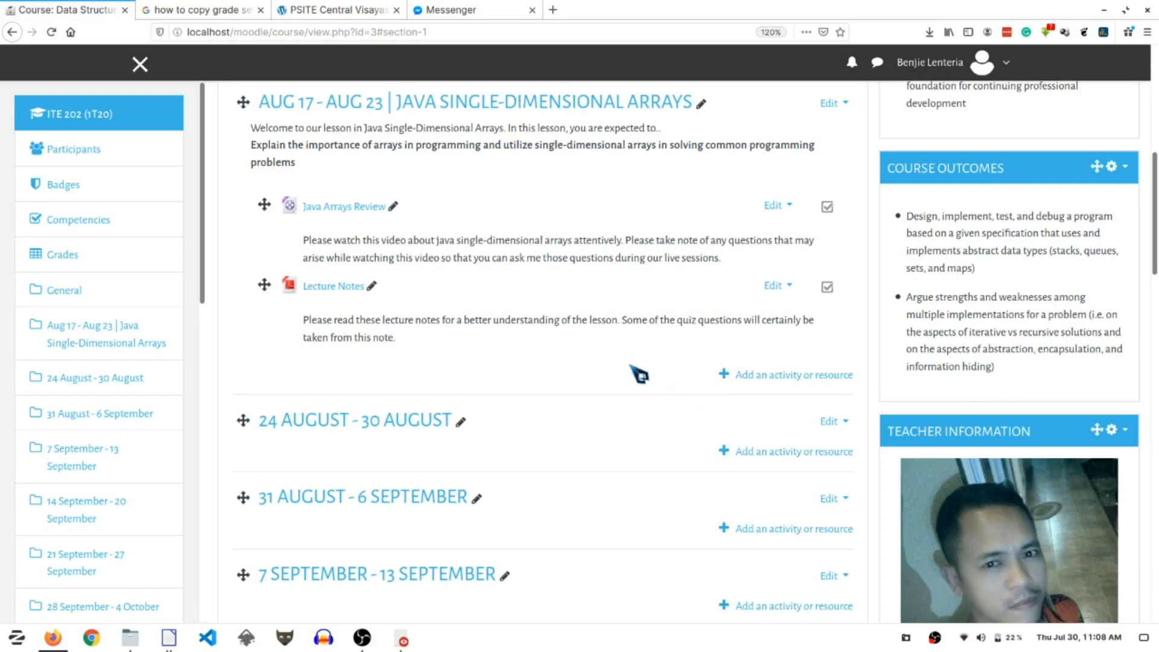
- Check the Week 1 learning resources in the Instructional Guide again and return to the Moodle course page
{"action": "mouse_move", "coordinate": [169, 634]}
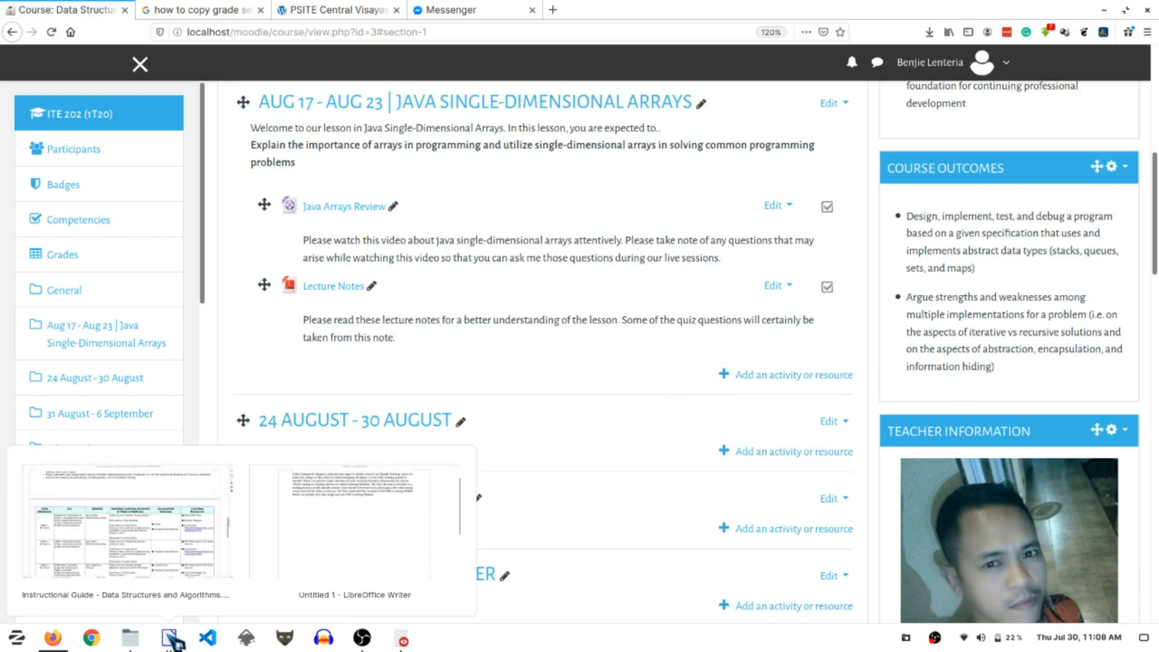
{"action": "left_click", "coordinate": [175, 543]}
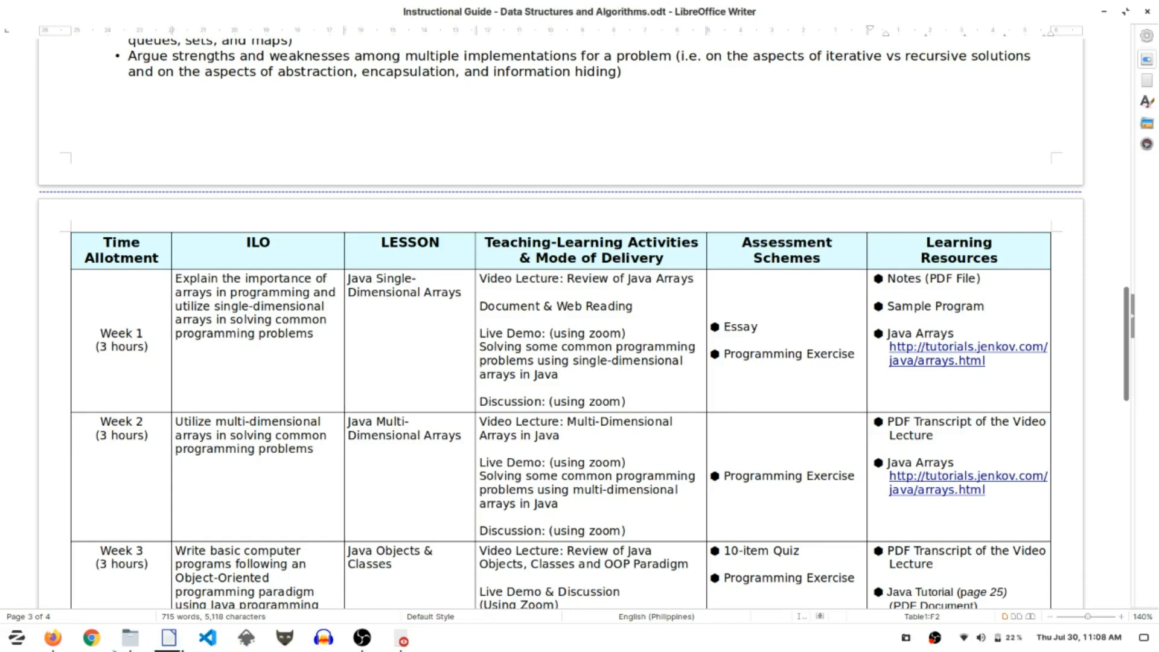
{"action": "mouse_move", "coordinate": [55, 639]}
{"action": "left_click", "coordinate": [126, 532]}
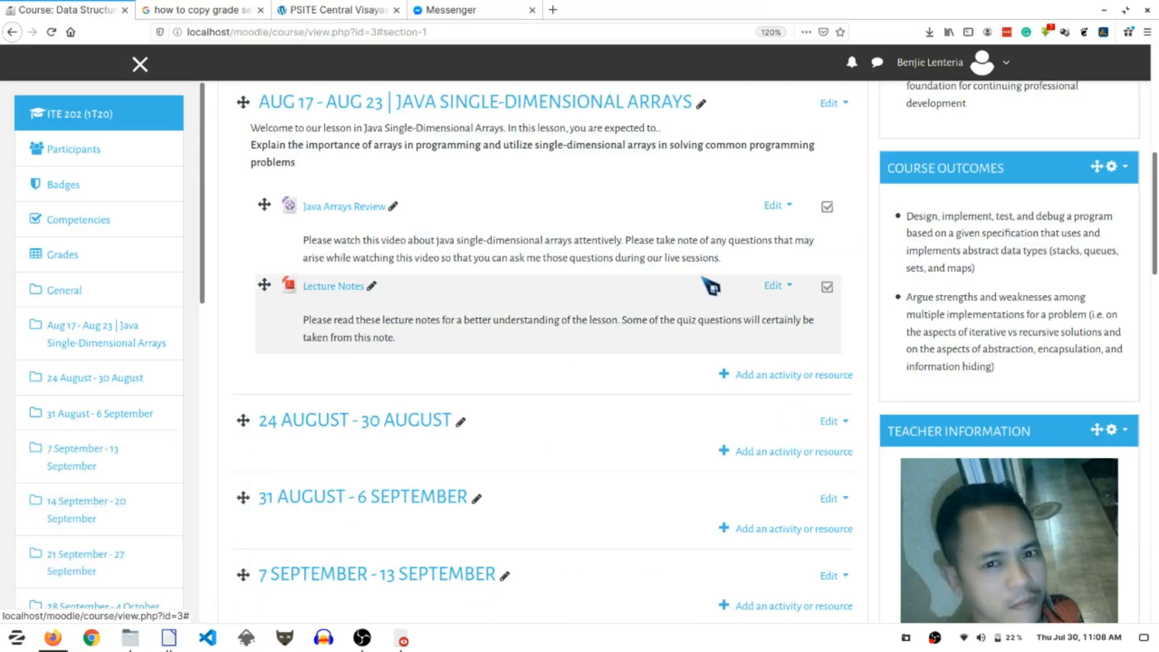
- Add a File resource named "Sample Program" to the Aug 17 - Aug 23 Java Single-Dimensional Arrays section
{"action": "left_click", "coordinate": [775, 383]}
{"action": "scroll", "coordinate": [508, 477], "scroll_direction": "down", "scroll_amount": 5}
{"action": "left_click", "coordinate": [409, 326]}
{"action": "left_click", "coordinate": [648, 593]}
{"action": "left_click", "coordinate": [518, 433]}
{"action": "type", "text": "Sample Program"}
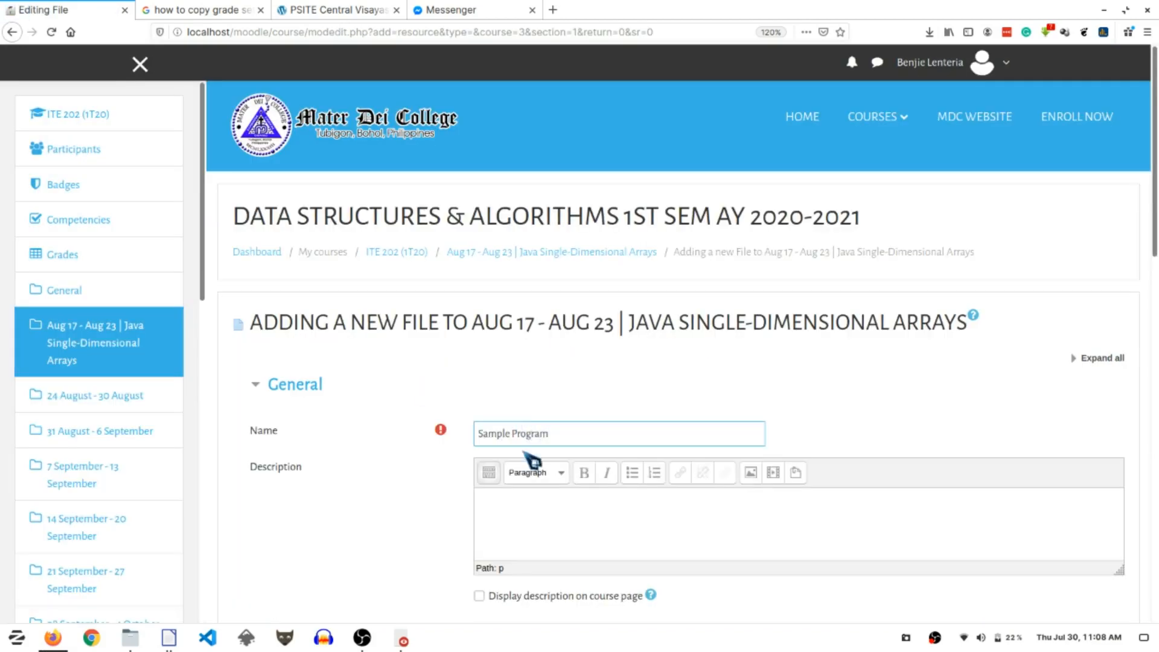
- Describe the resource, asking students to read and emulate the sample program and perform its moving forward challenge, and display the description on the course page
{"action": "left_click", "coordinate": [534, 530]}
{"action": "type", "text": "V"}
{"action": "key", "text": "BackSpace"}
{"action": "type", "text": "Read this sample program and try to "}
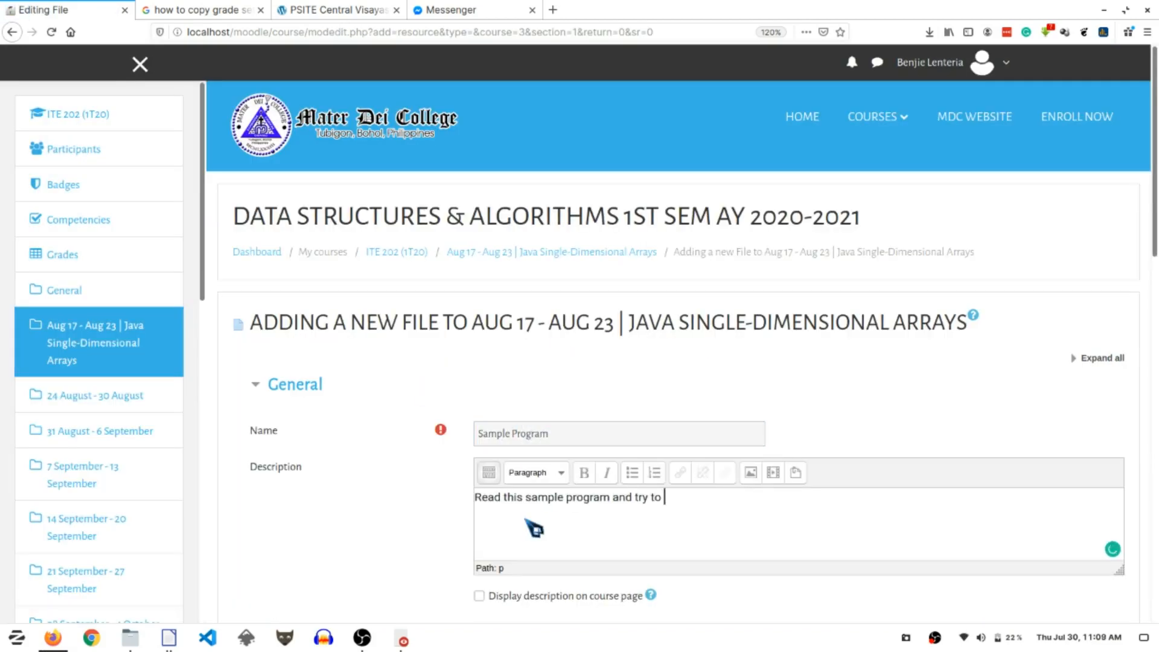
{"action": "type", "text": "emulate the same into your own computer. At the end of t"}
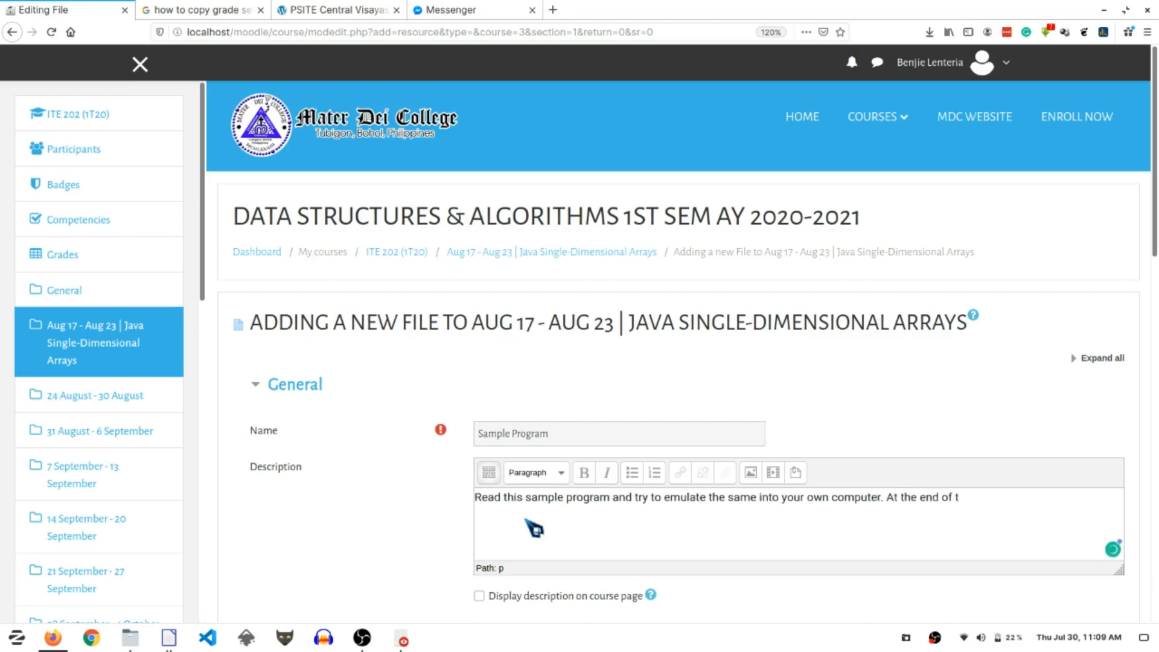
{"action": "type", "text": "his program, I have placed a moving forward challenge for you guys. Please find time t"}
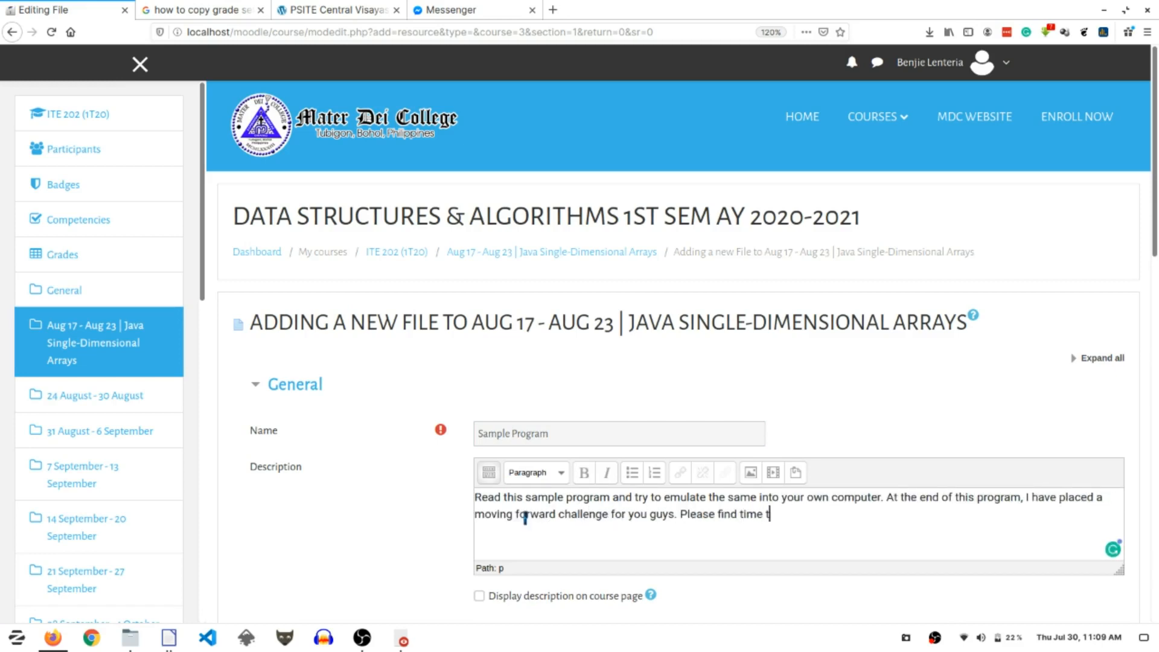
{"action": "type", "text": "o perform the challenge I gave."}
{"action": "scroll", "coordinate": [525, 517], "scroll_direction": "down", "scroll_amount": 2}
{"action": "left_click", "coordinate": [480, 470]}
- Upload ArraySample.java from the Code Samples folder inside Data Structures and Algorithms as the Sample Program file
{"action": "scroll", "coordinate": [480, 470], "scroll_direction": "down", "scroll_amount": 3}
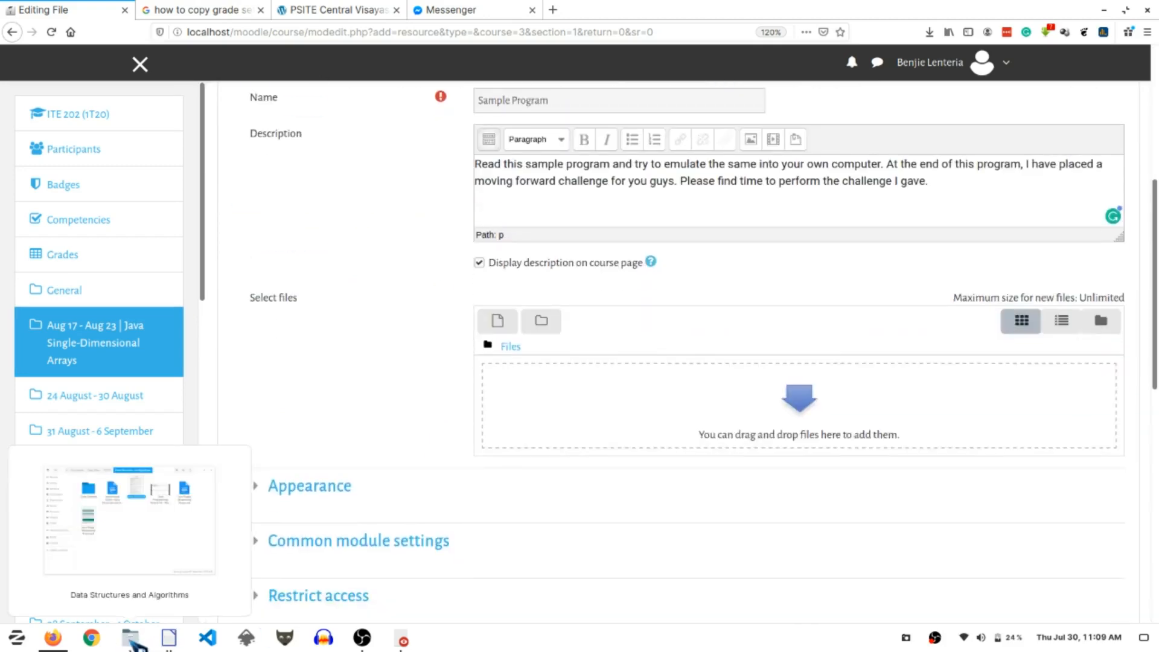
{"action": "left_click", "coordinate": [134, 643]}
{"action": "double_click", "coordinate": [226, 217]}
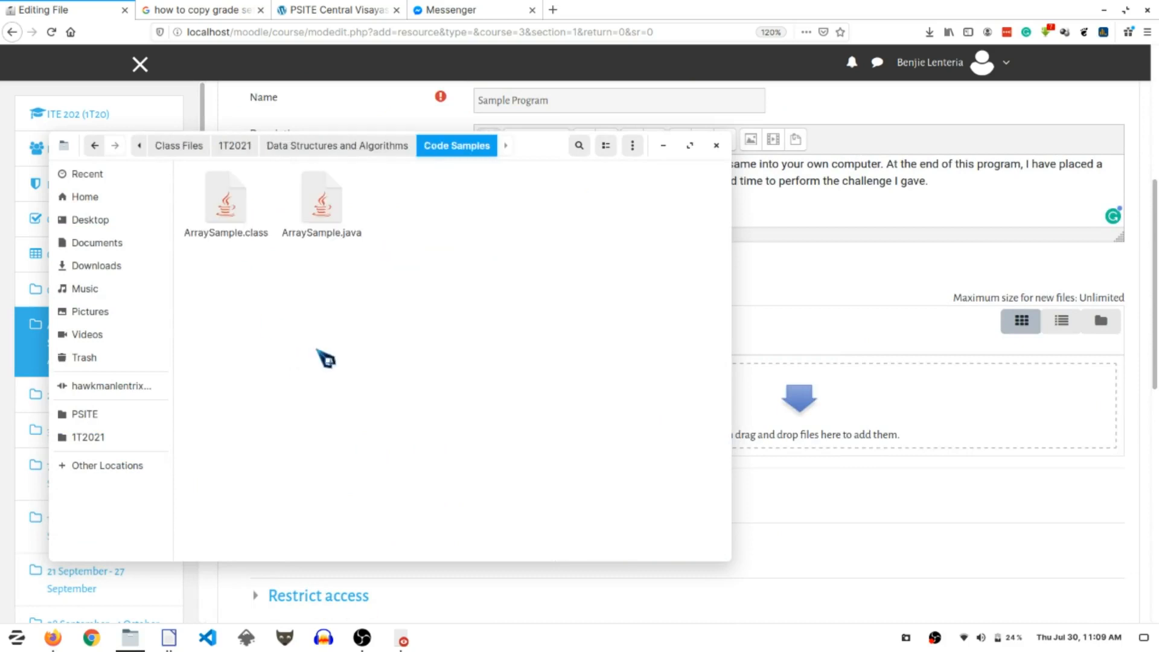
{"action": "left_click", "coordinate": [331, 219]}
{"action": "left_click_drag", "start_coordinate": [336, 219], "coordinate": [867, 416]}
{"action": "left_click", "coordinate": [1139, 441]}
- Set the Sample Program resource's display to Embed, then save it and return to the course
{"action": "scroll", "coordinate": [347, 461], "scroll_direction": "down", "scroll_amount": 2}
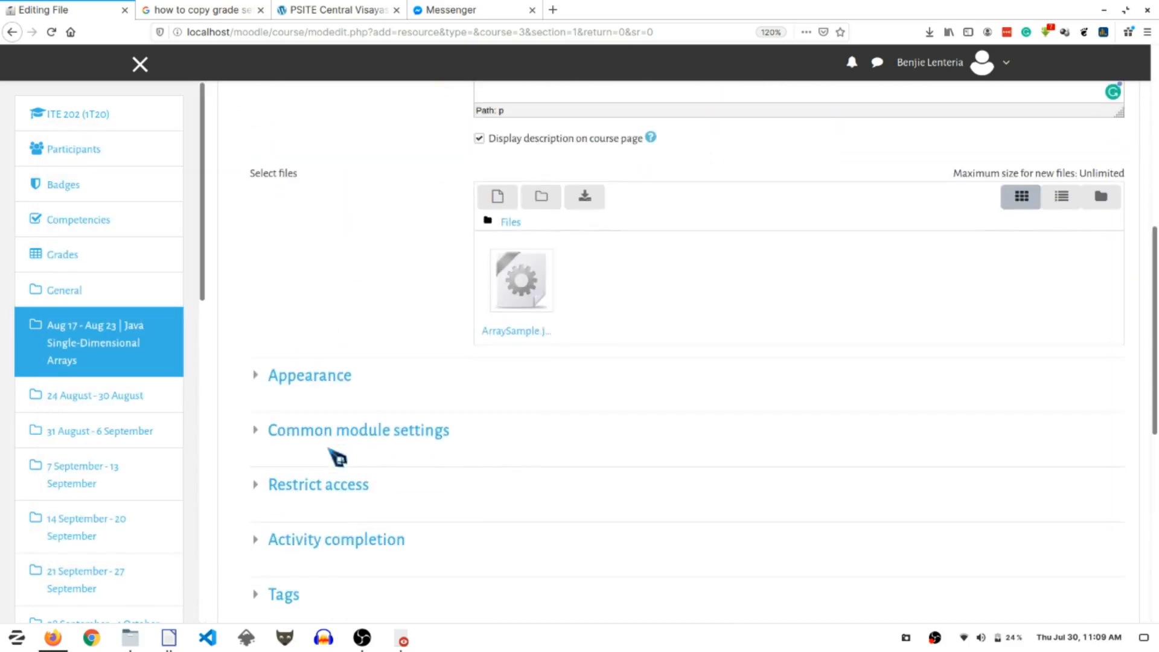
{"action": "left_click", "coordinate": [298, 377]}
{"action": "left_click", "coordinate": [600, 426]}
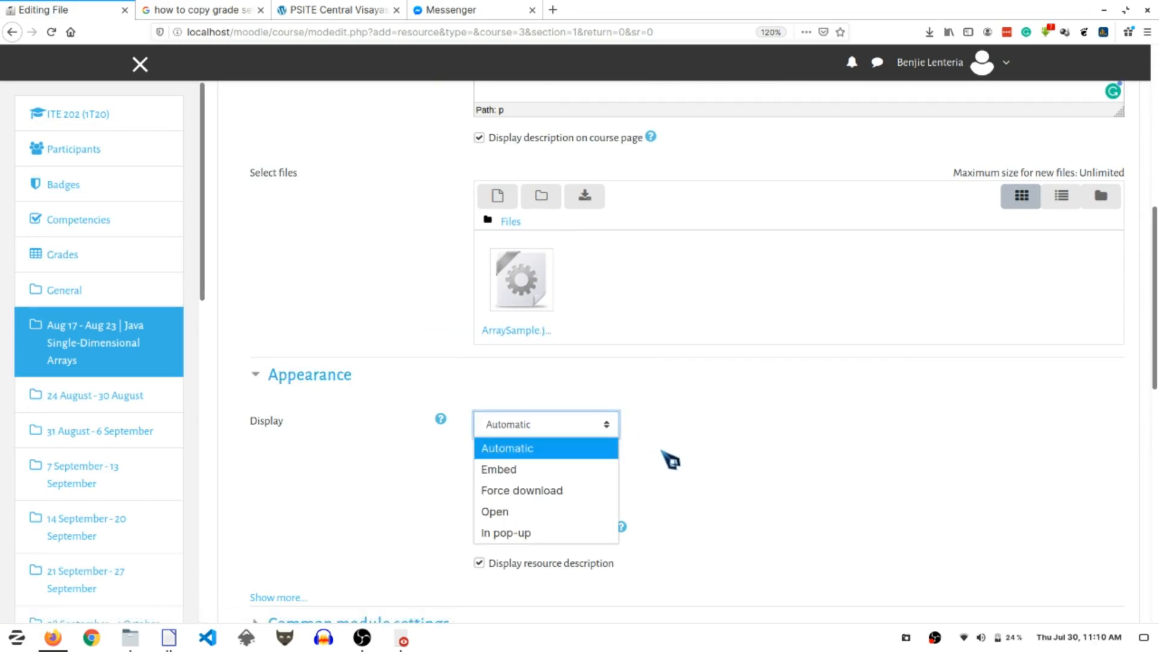
{"action": "left_click", "coordinate": [535, 470]}
{"action": "scroll", "coordinate": [800, 425], "scroll_direction": "down", "scroll_amount": 2}
{"action": "scroll", "coordinate": [888, 402], "scroll_direction": "down", "scroll_amount": 5}
{"action": "left_click", "coordinate": [563, 401]}
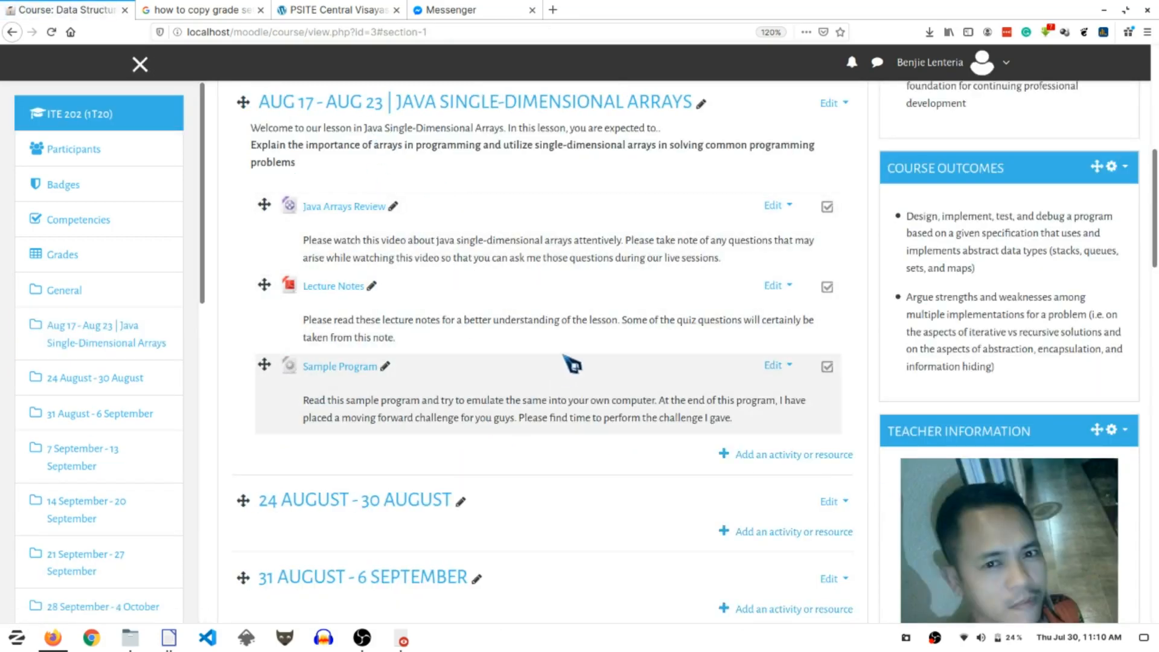
{"action": "scroll", "coordinate": [521, 255], "scroll_direction": "up", "scroll_amount": 2}
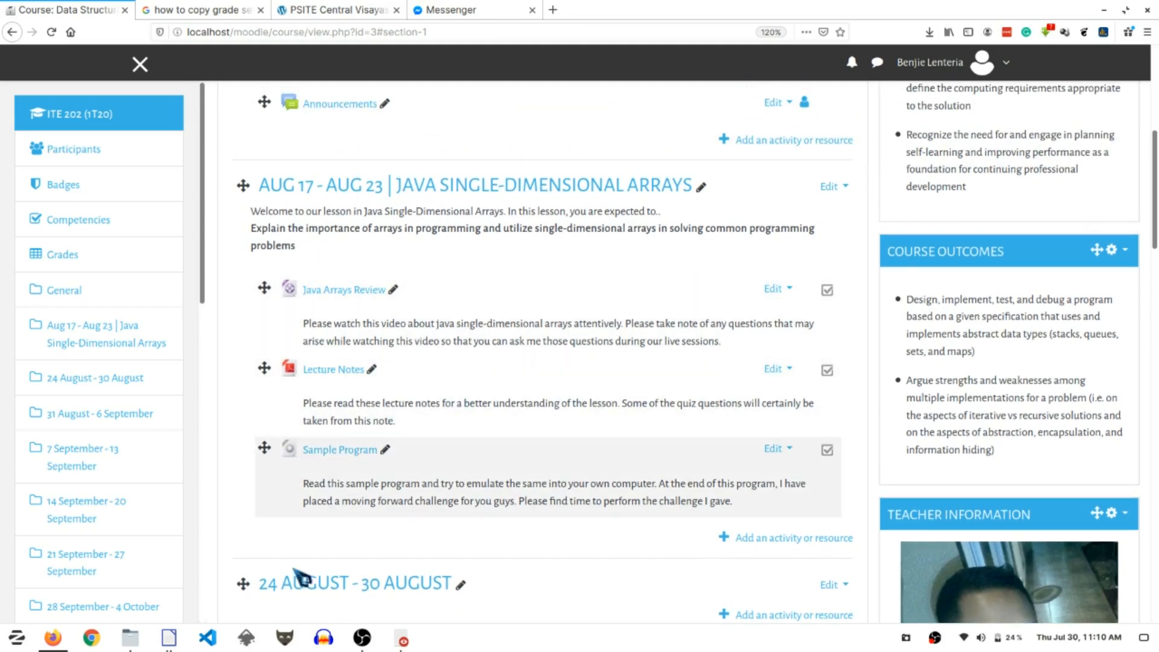
{"action": "mouse_move", "coordinate": [169, 643]}
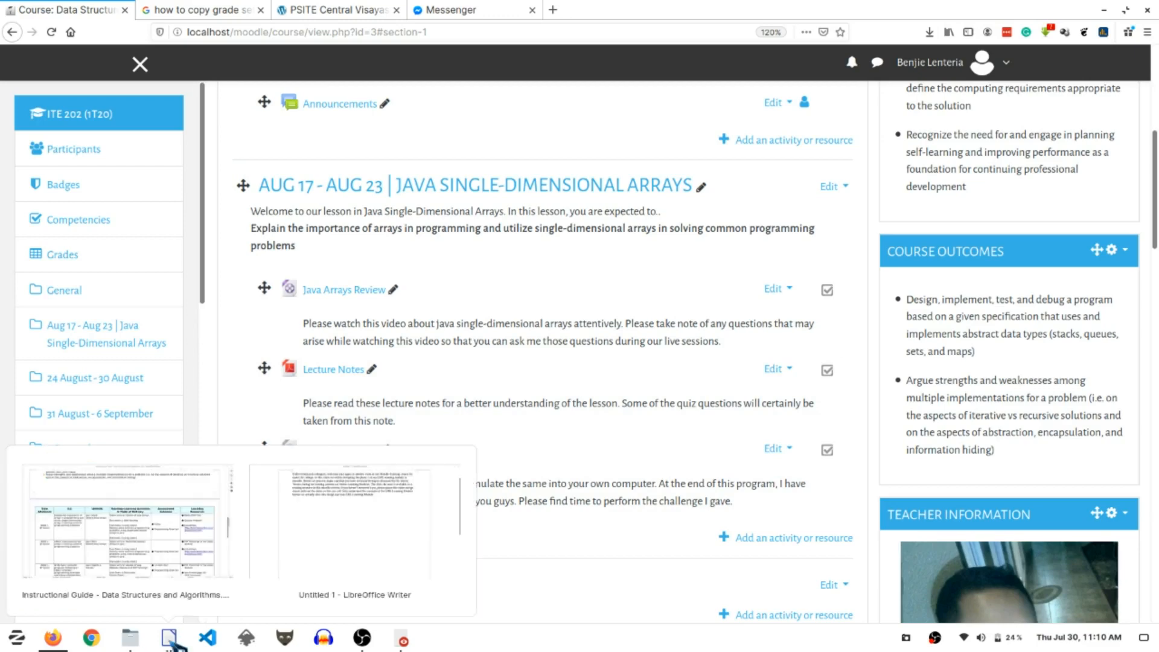
{"action": "left_click", "coordinate": [191, 600]}
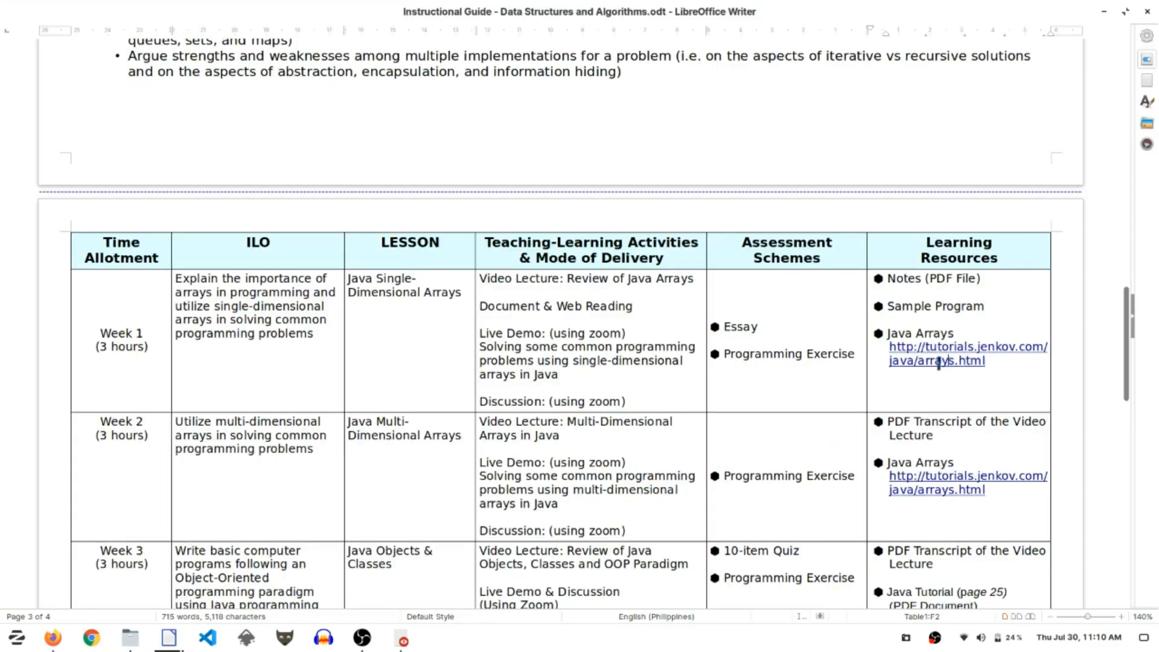
{"action": "double_click", "coordinate": [894, 354]}
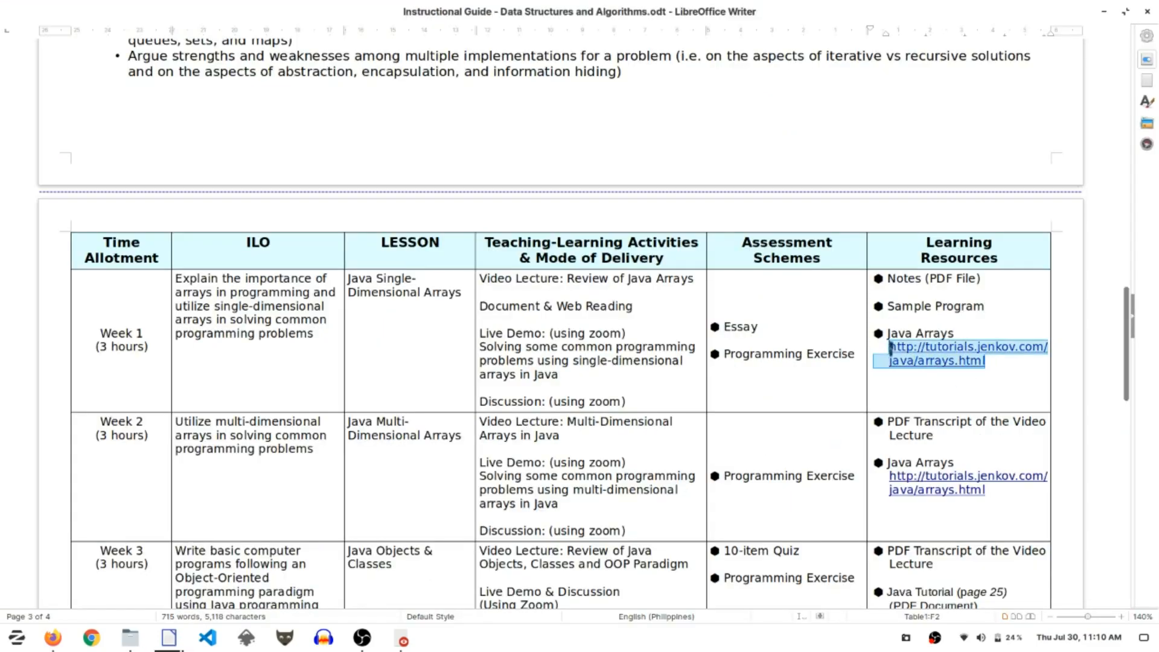
{"action": "right_click", "coordinate": [935, 349]}
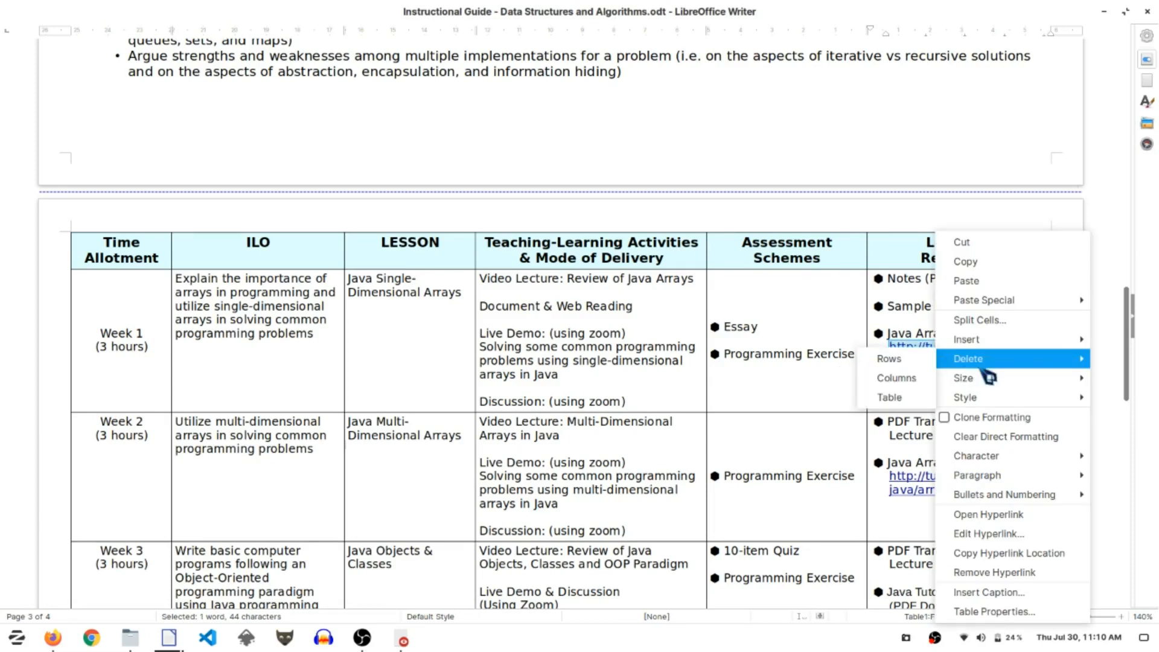
{"action": "left_click", "coordinate": [975, 266]}
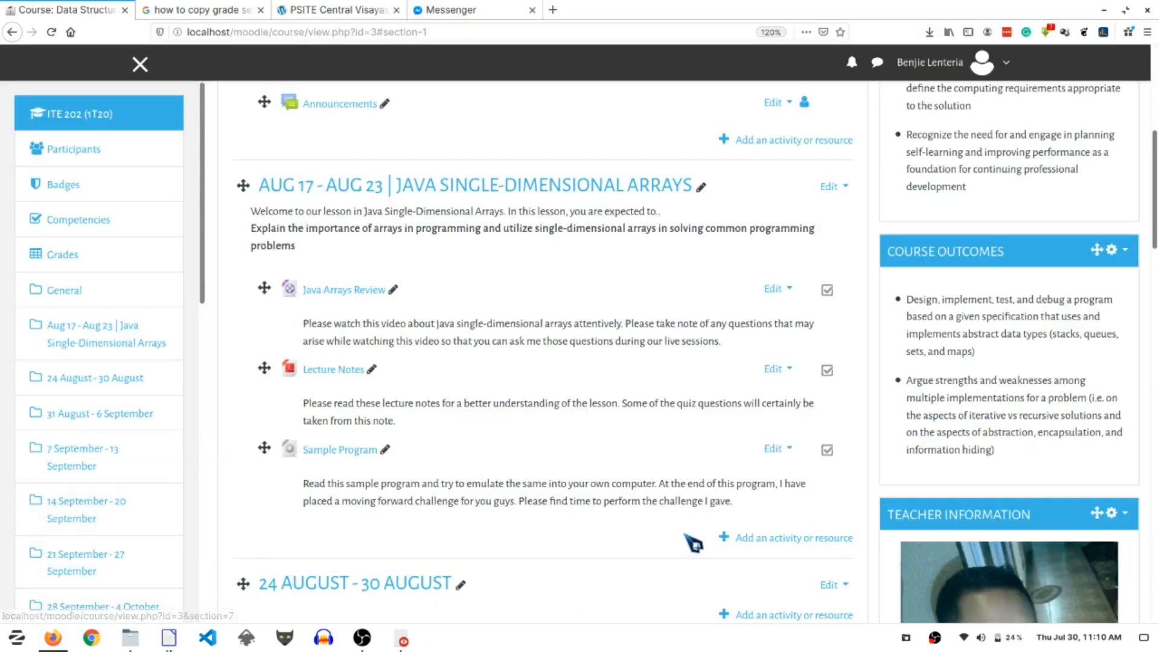
- Start adding a URL resource to the Aug 17 - Aug 23 section of the Moodle course in Firefox
{"action": "left_click", "coordinate": [796, 540]}
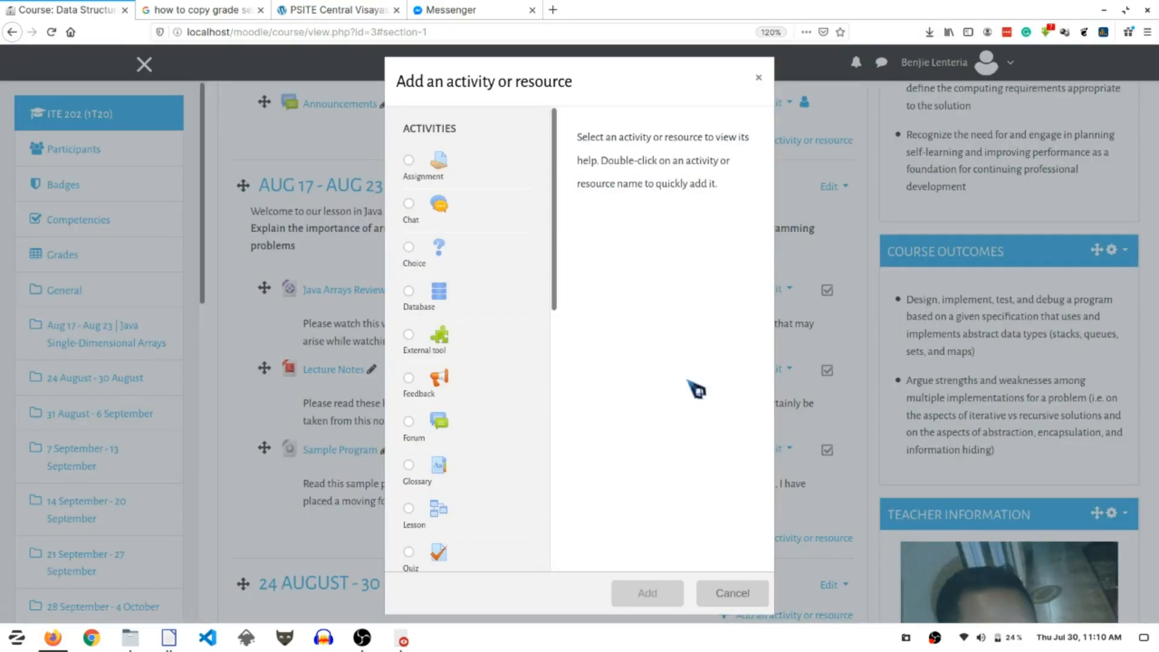
{"action": "left_click_drag", "start_coordinate": [554, 274], "coordinate": [556, 565]}
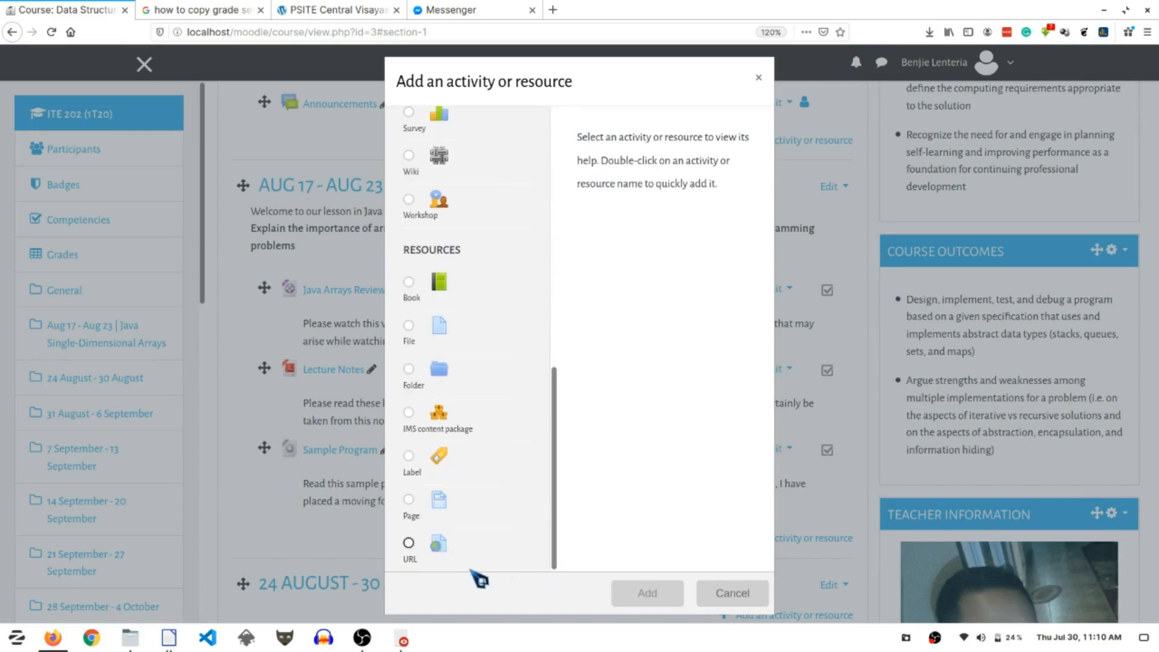
{"action": "double_click", "coordinate": [411, 546]}
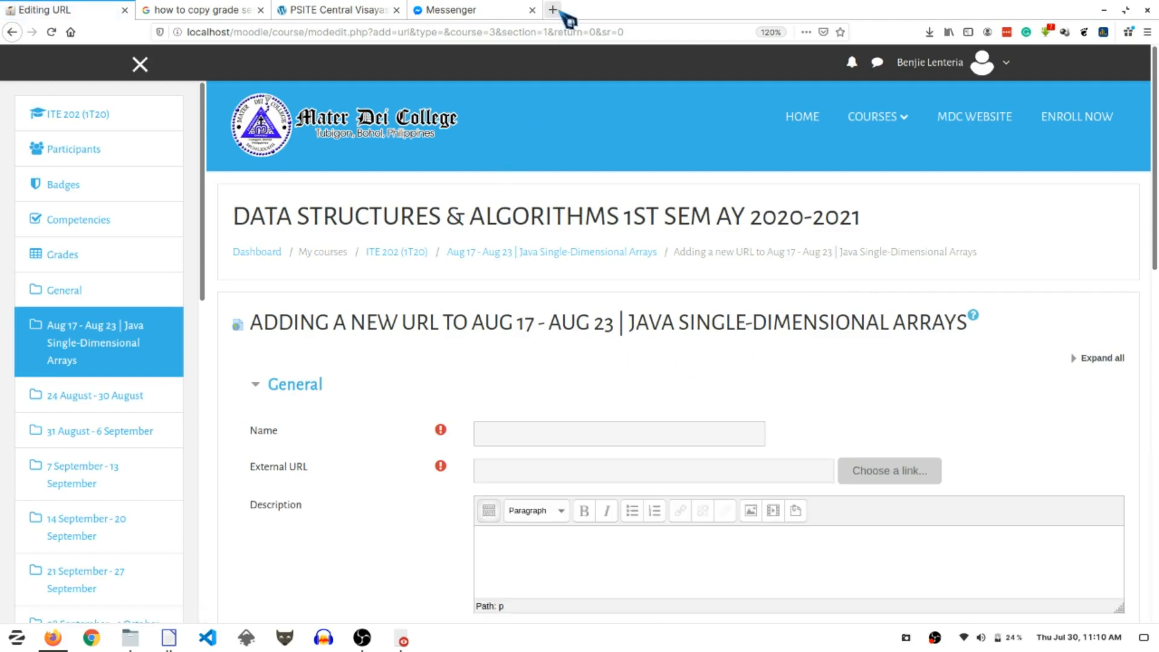
- Open the copied Jenkov tutorial link in a new browser tab
{"action": "left_click", "coordinate": [553, 10]}
{"action": "right_click", "coordinate": [331, 35]}
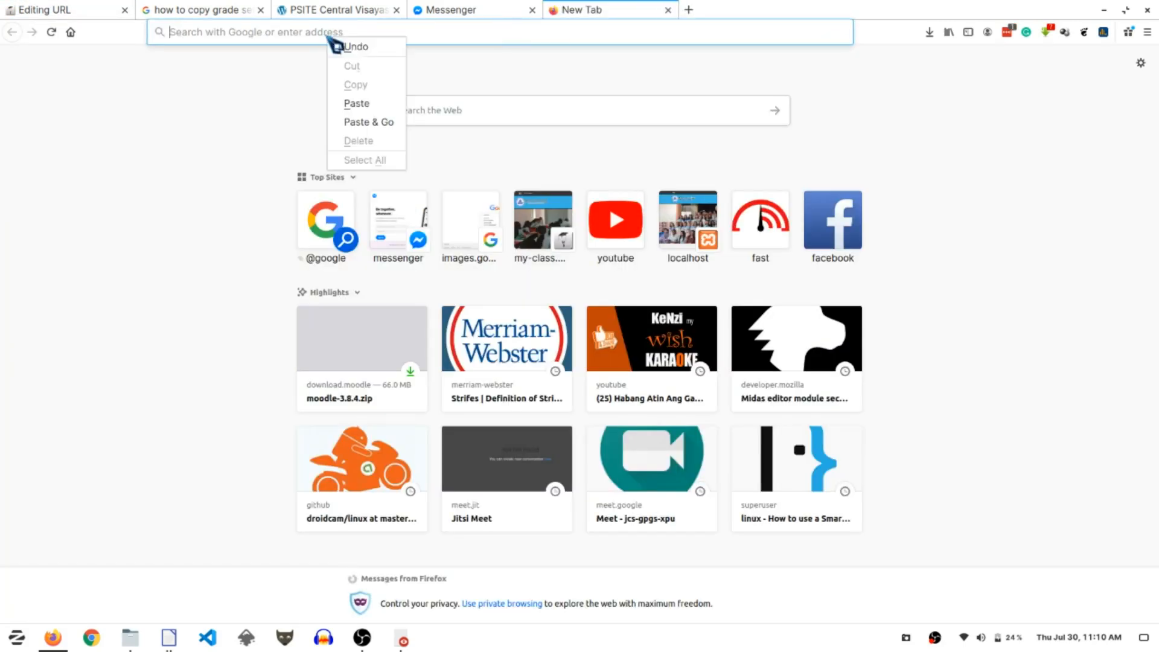
{"action": "left_click", "coordinate": [365, 127]}
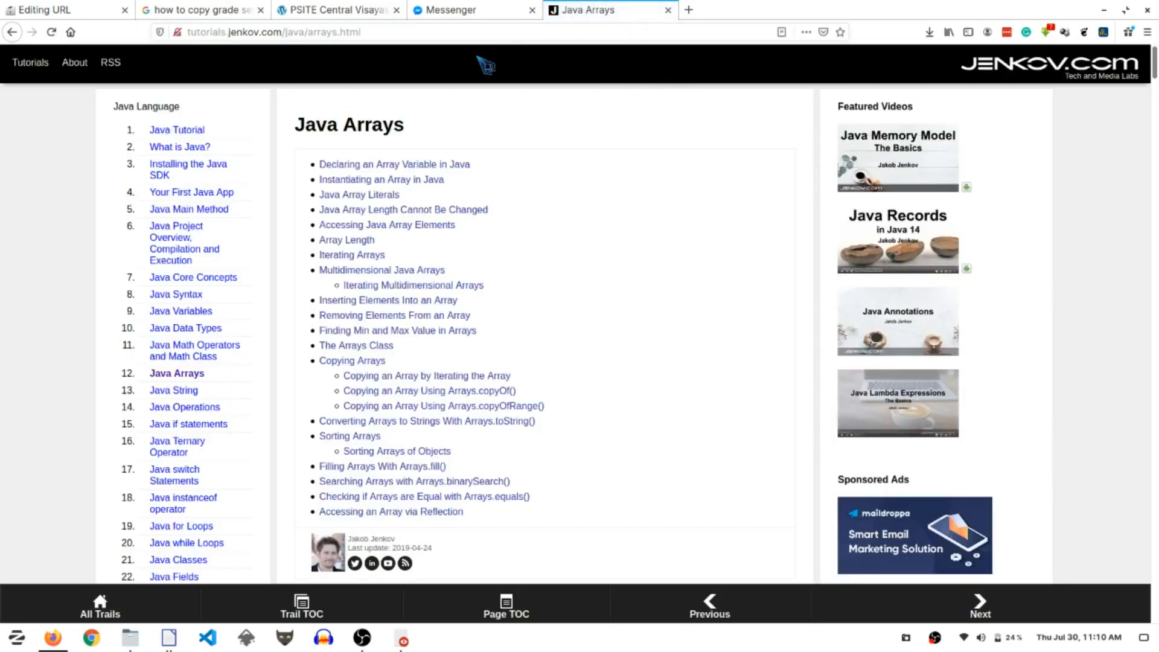
- Copy the article's heading "Java Arrays" and paste it as the name of the new URL resource
{"action": "left_click_drag", "start_coordinate": [402, 127], "coordinate": [296, 125]}
{"action": "right_click", "coordinate": [381, 128]}
{"action": "left_click", "coordinate": [390, 136]}
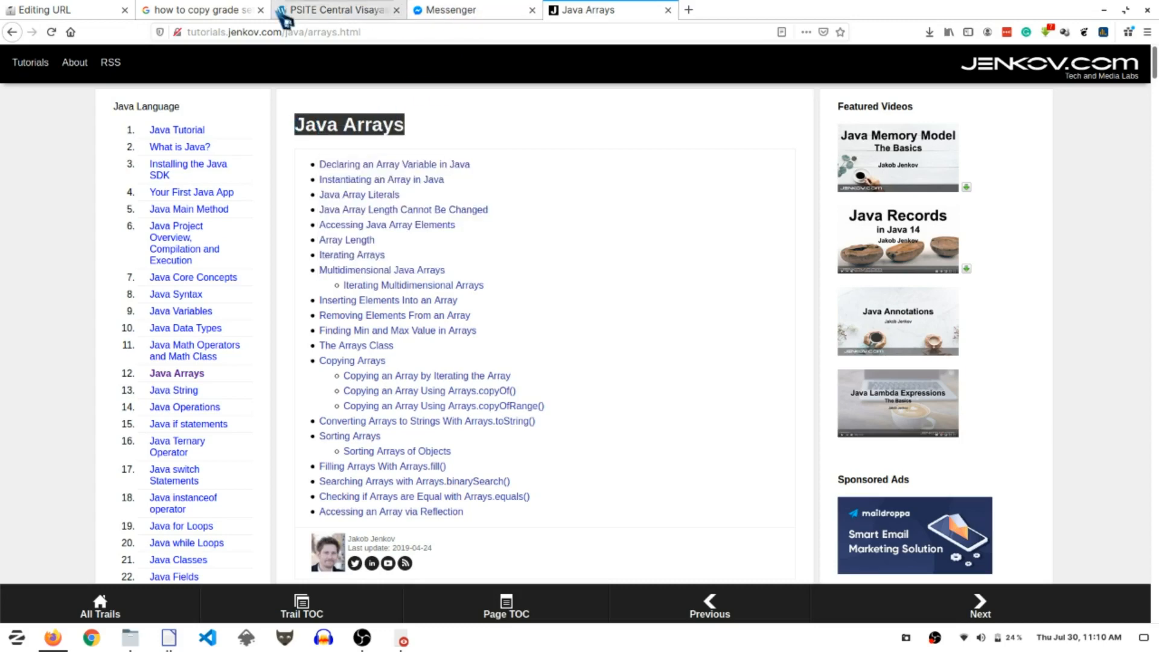
{"action": "left_click", "coordinate": [91, 15]}
{"action": "left_click", "coordinate": [492, 433]}
{"action": "right_click", "coordinate": [494, 432]}
{"action": "left_click", "coordinate": [548, 490]}
{"action": "left_click", "coordinate": [541, 478]}
{"action": "key", "text": "alt+Tab"}
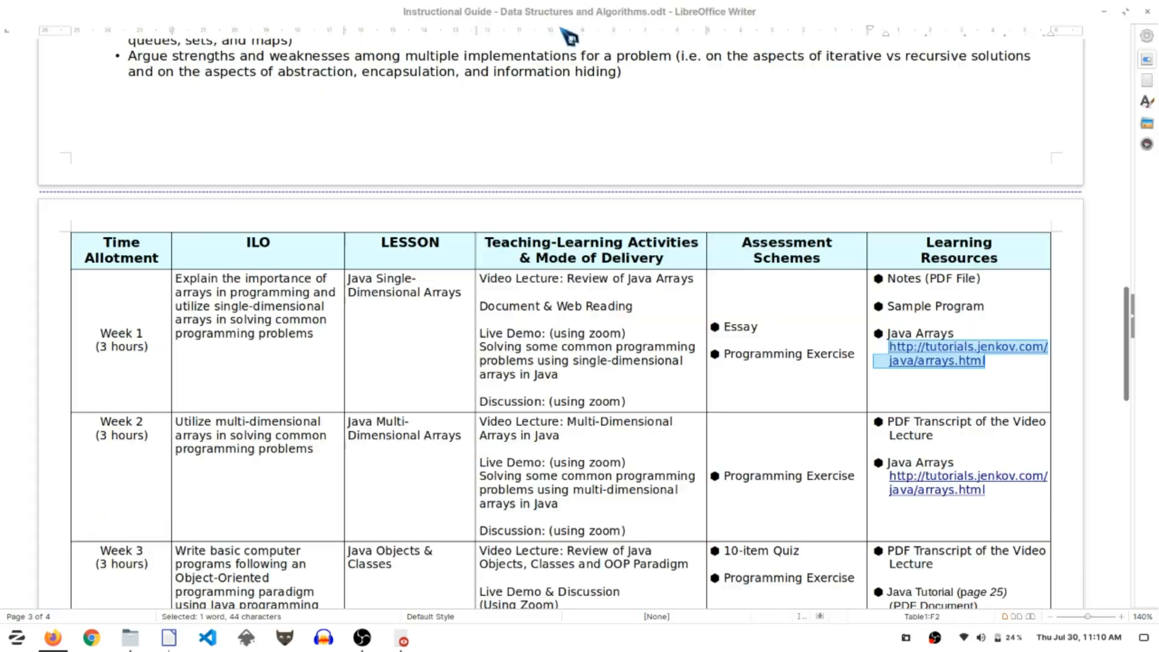
{"action": "key", "text": "alt+Tab"}
{"action": "left_click", "coordinate": [612, 18]}
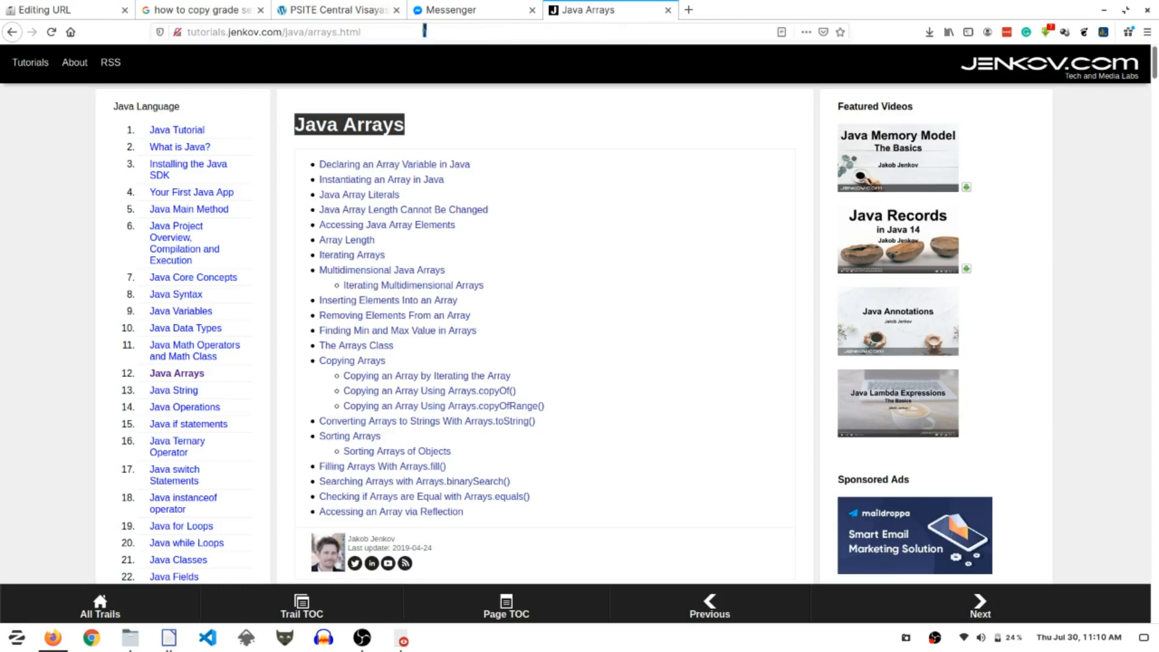
{"action": "left_click_drag", "start_coordinate": [424, 30], "coordinate": [122, 36]}
{"action": "key", "text": "Tab"}
{"action": "key", "text": "alt+Tab"}
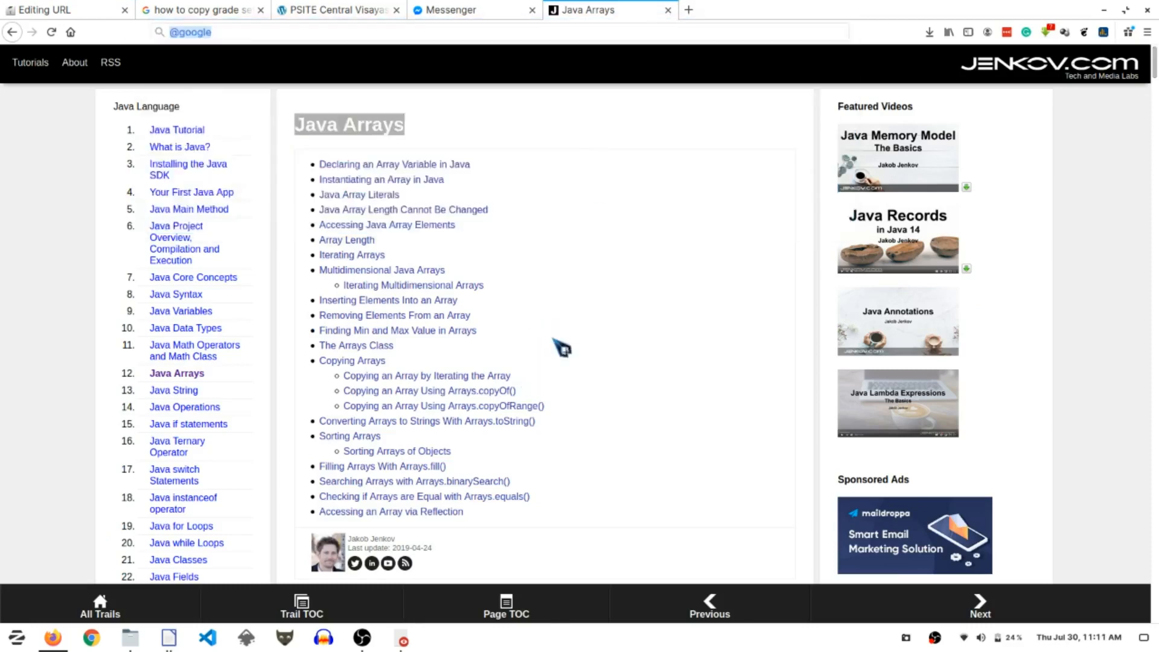
{"action": "left_click", "coordinate": [57, 12]}
{"action": "left_click", "coordinate": [577, 470]}
{"action": "key", "text": "ctrl+v"}
- Enter the description "Please read the article in this URL." and display it on the course page
{"action": "left_click", "coordinate": [587, 574]}
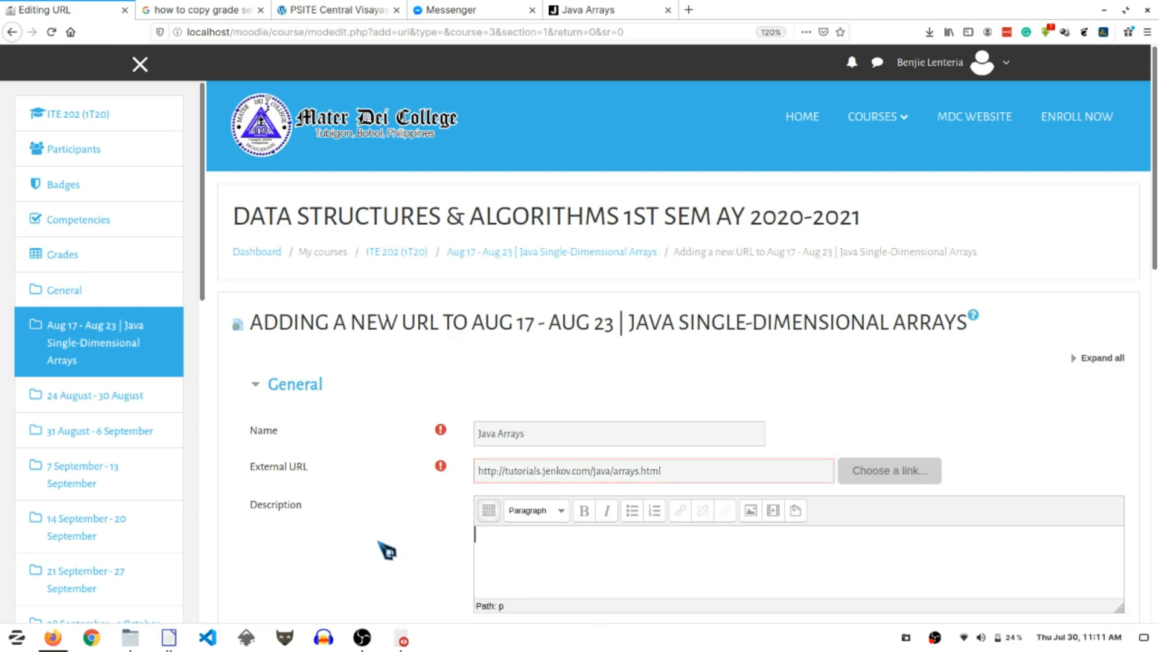
{"action": "scroll", "coordinate": [519, 568], "scroll_direction": "down", "scroll_amount": 2}
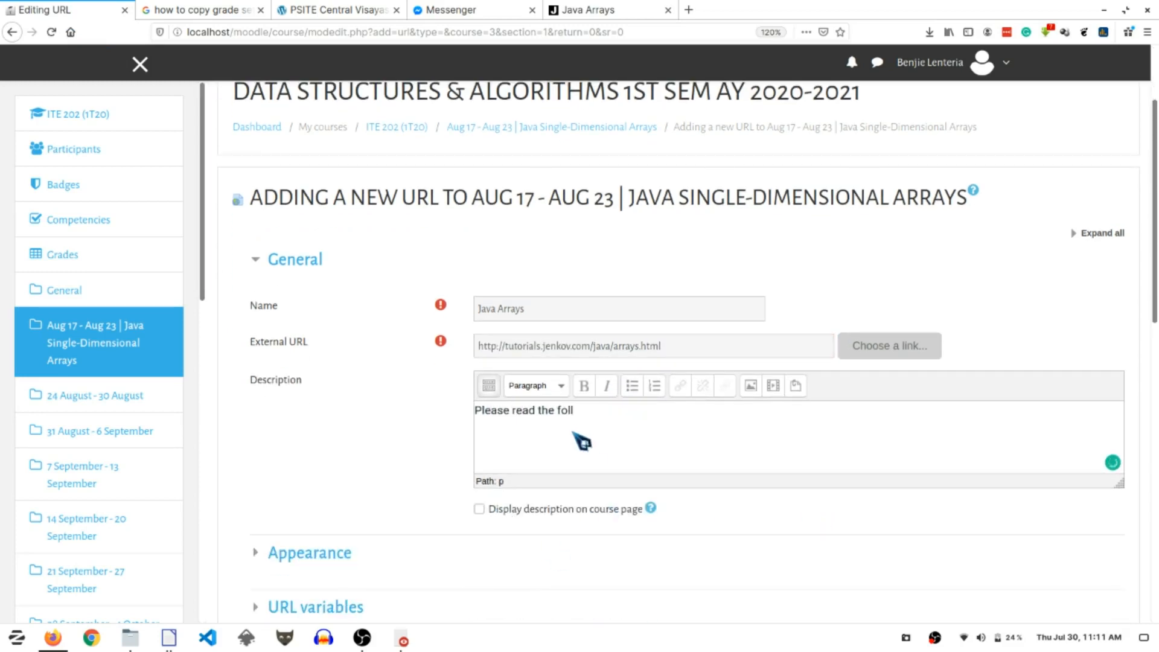
{"action": "mouse_move", "coordinate": [633, 413]}
{"action": "left_click", "coordinate": [670, 457]}
{"action": "left_click", "coordinate": [561, 508]}
- Review the Appearance settings, save the Java Arrays URL resource and return to the course
{"action": "scroll", "coordinate": [483, 477], "scroll_direction": "down", "scroll_amount": 2}
{"action": "left_click", "coordinate": [338, 432]}
{"action": "scroll", "coordinate": [423, 417], "scroll_direction": "down", "scroll_amount": 2}
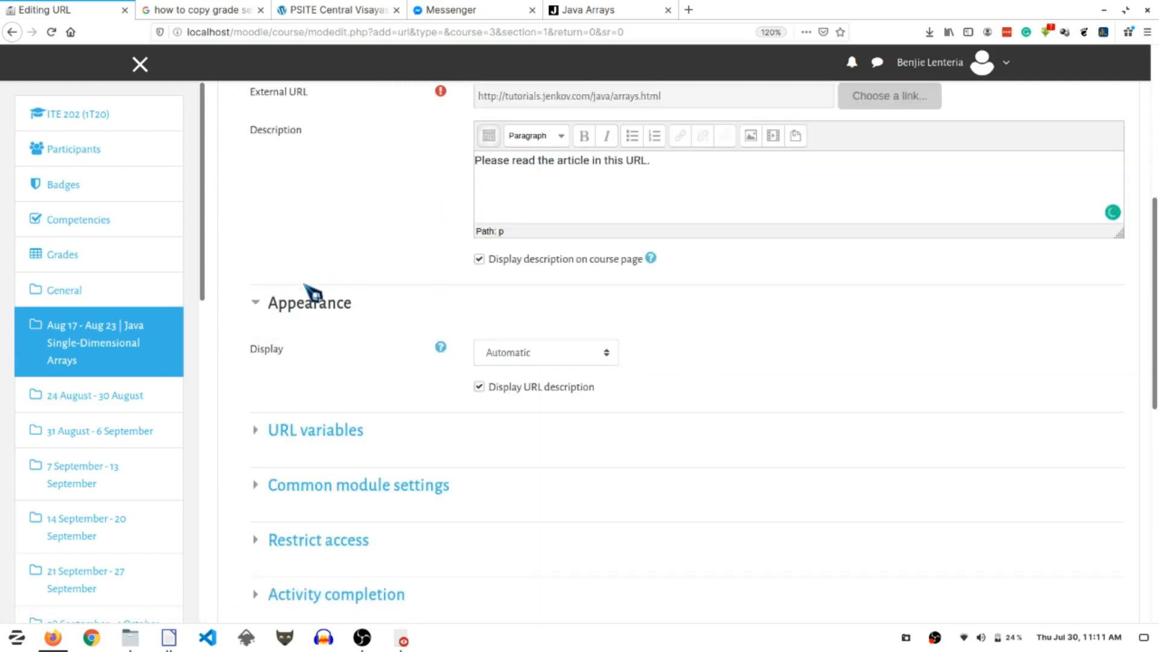
{"action": "left_click", "coordinate": [347, 313]}
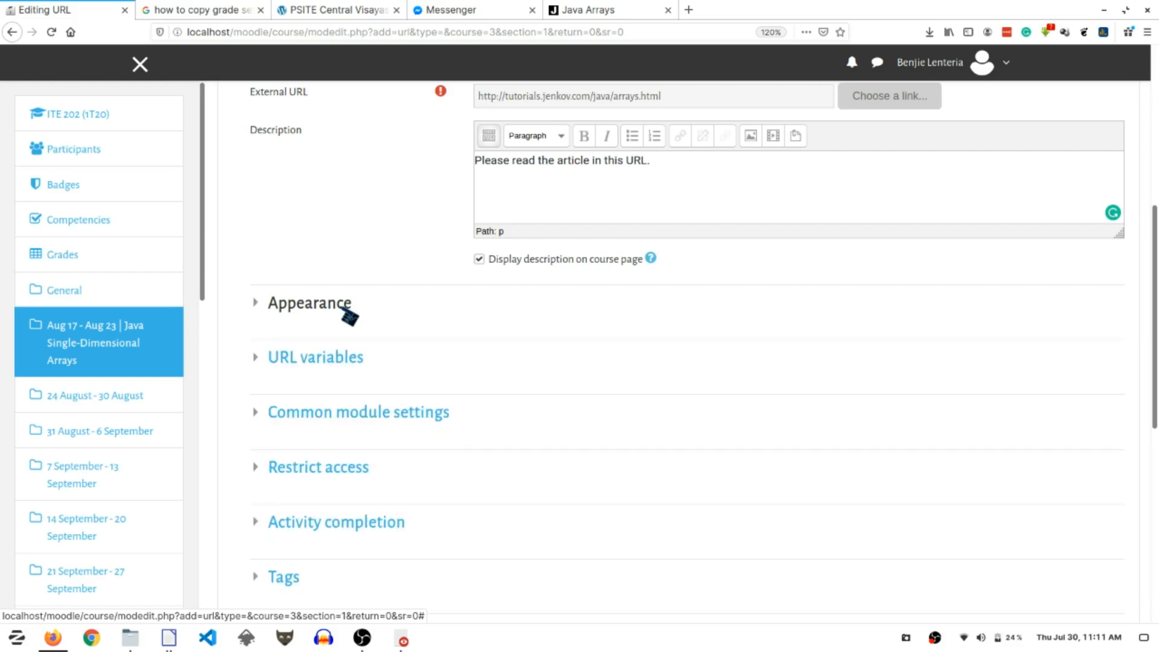
{"action": "scroll", "coordinate": [818, 391], "scroll_direction": "down", "scroll_amount": 3}
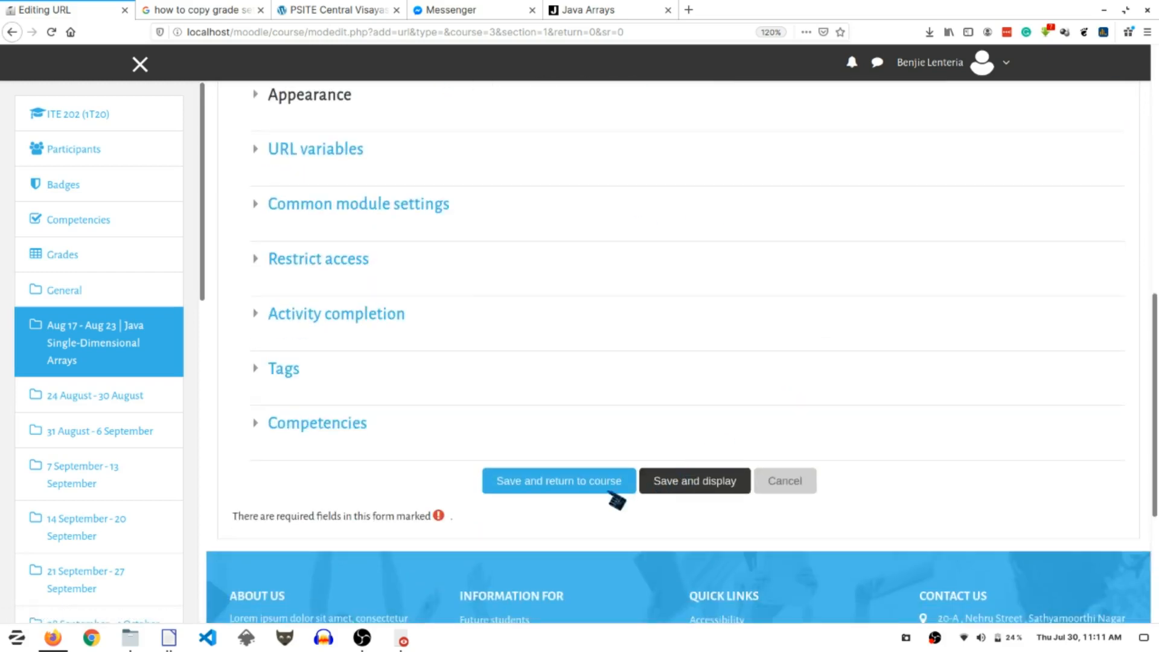
{"action": "left_click", "coordinate": [578, 484]}
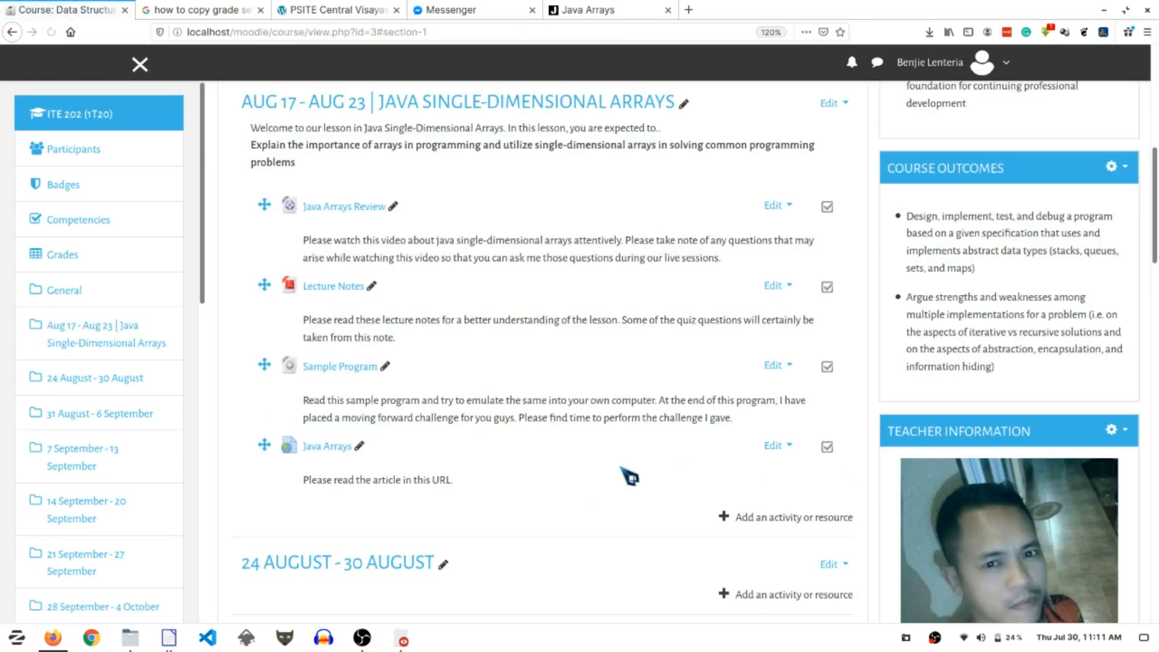
{"action": "scroll", "coordinate": [694, 560], "scroll_direction": "up", "scroll_amount": 1}
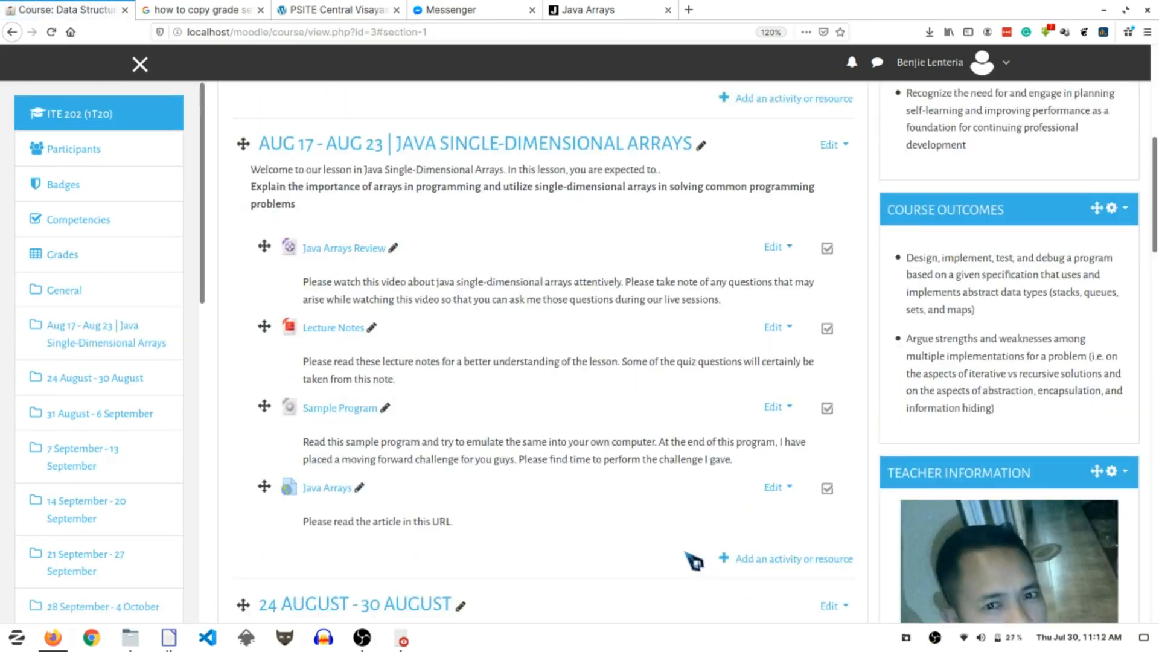